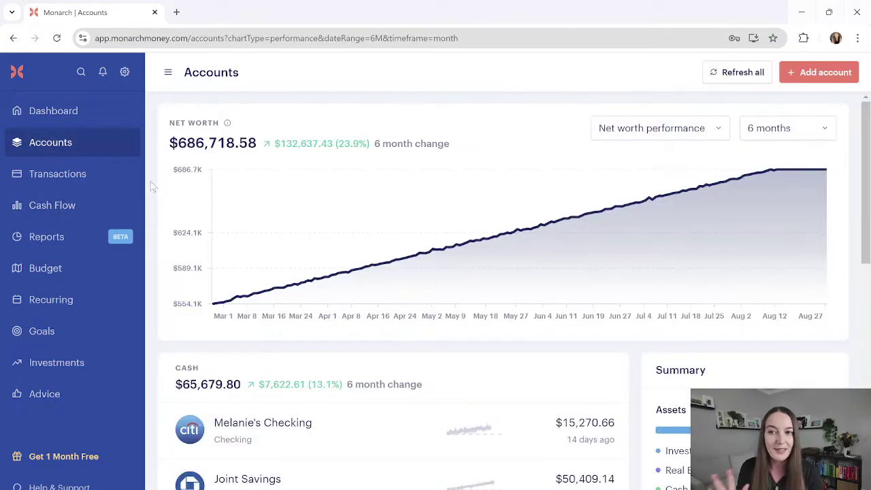
Step: Review the account groups on Monarch's Accounts page and the entries in its transaction list
scroll(324, 219, "down", 6)
scroll(324, 219, "down", 1)
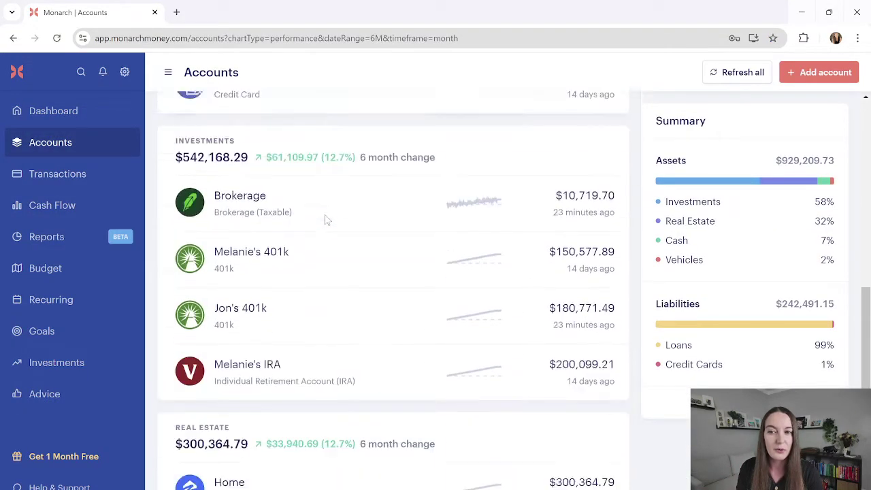
scroll(324, 219, "up", 5)
scroll(207, 198, "up", 3)
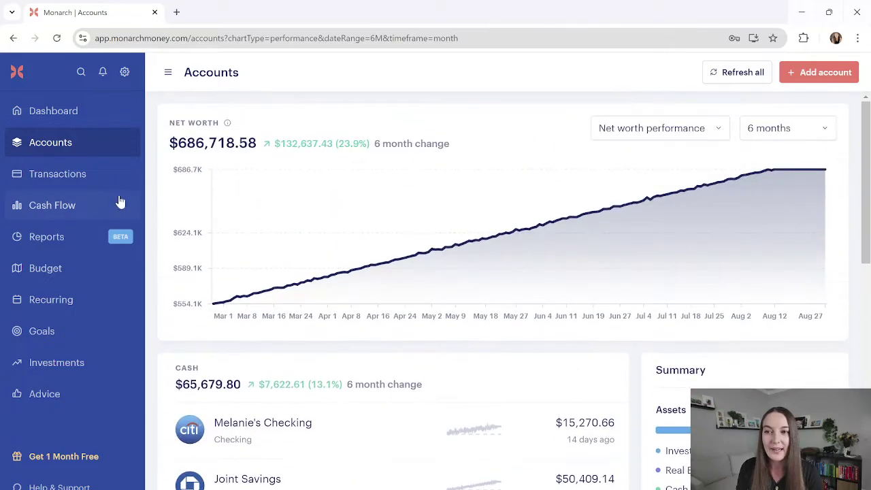
left_click(97, 179)
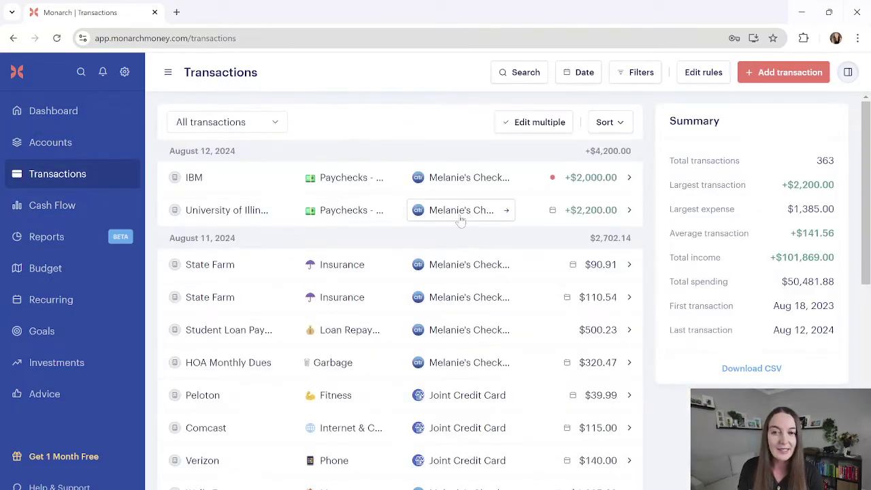
scroll(187, 192, "down", 2)
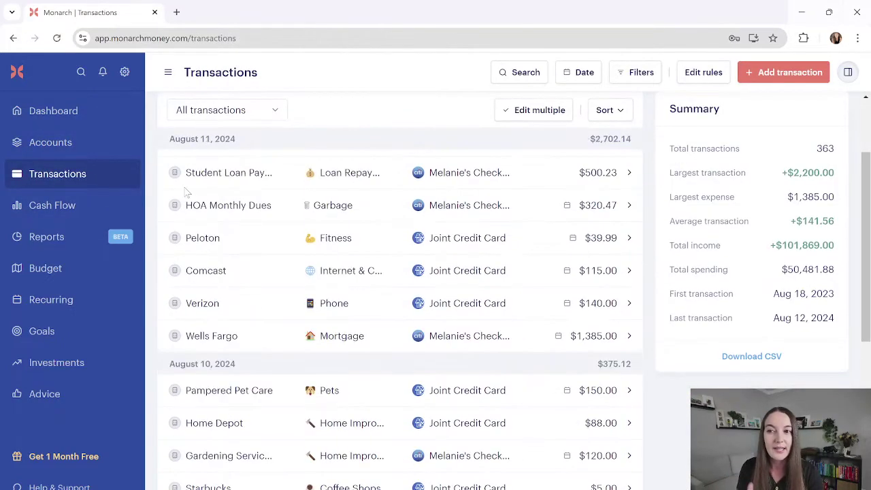
Step: Look through Monarch's Cash Flow, Reports, Budget, Recurring and Goals pages
left_click(89, 203)
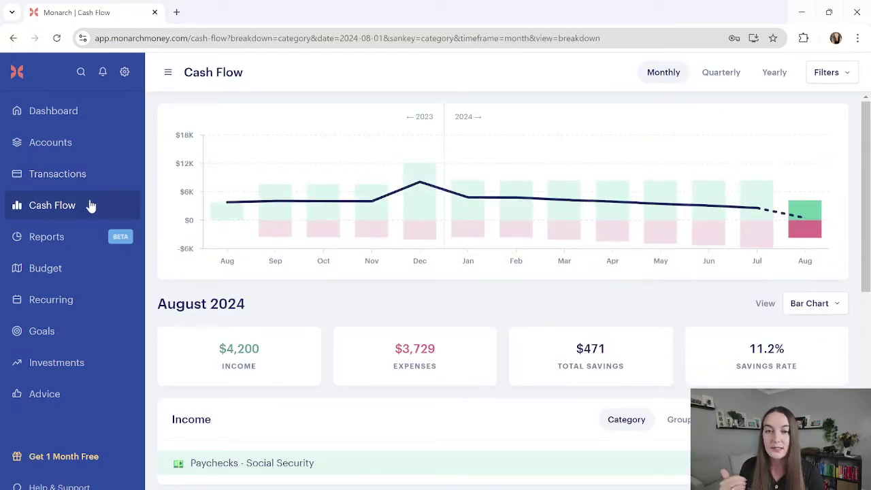
left_click(80, 238)
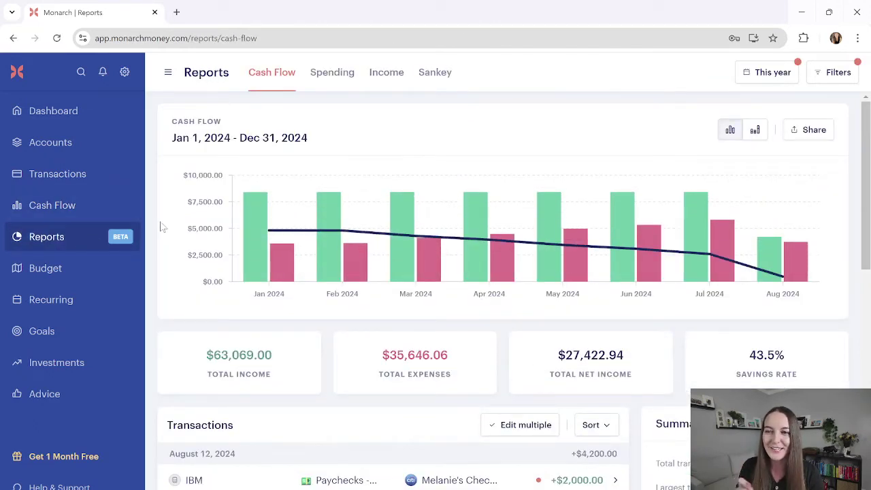
left_click(78, 277)
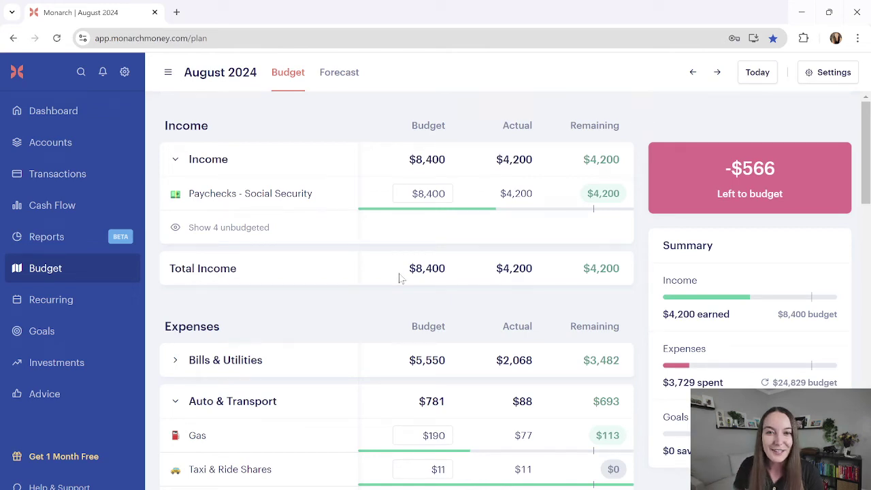
left_click(70, 294)
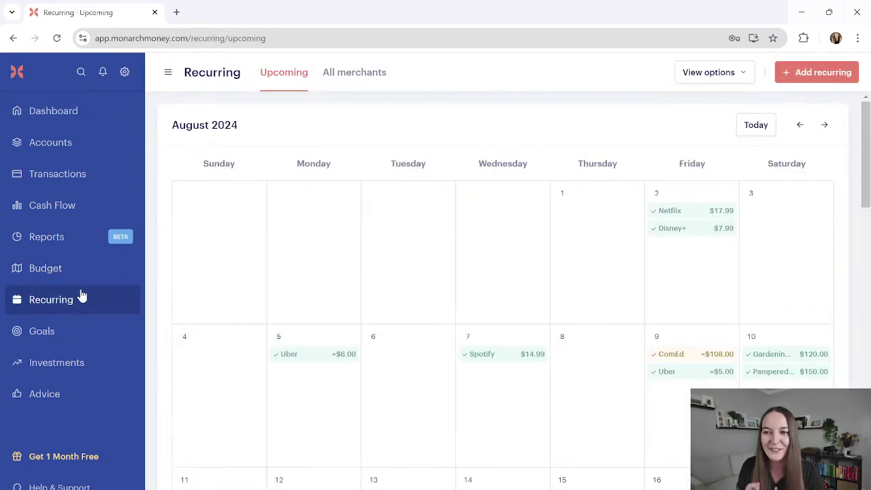
scroll(83, 330, "down", 3)
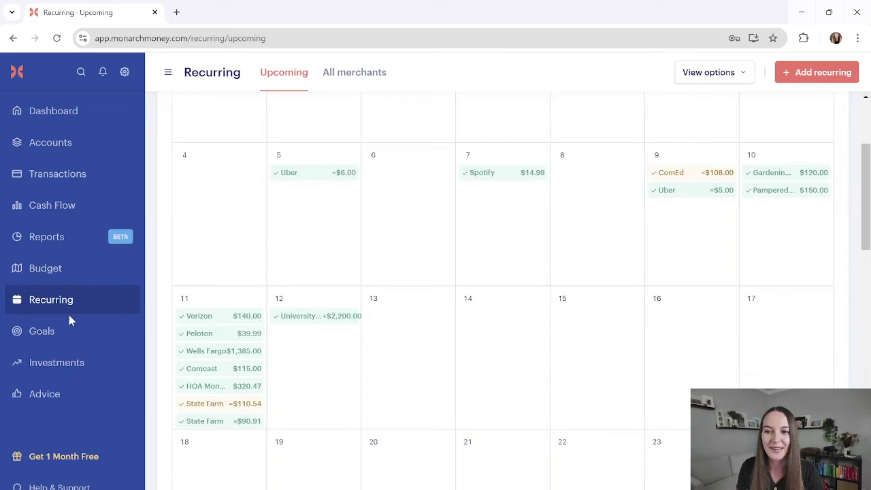
left_click(64, 332)
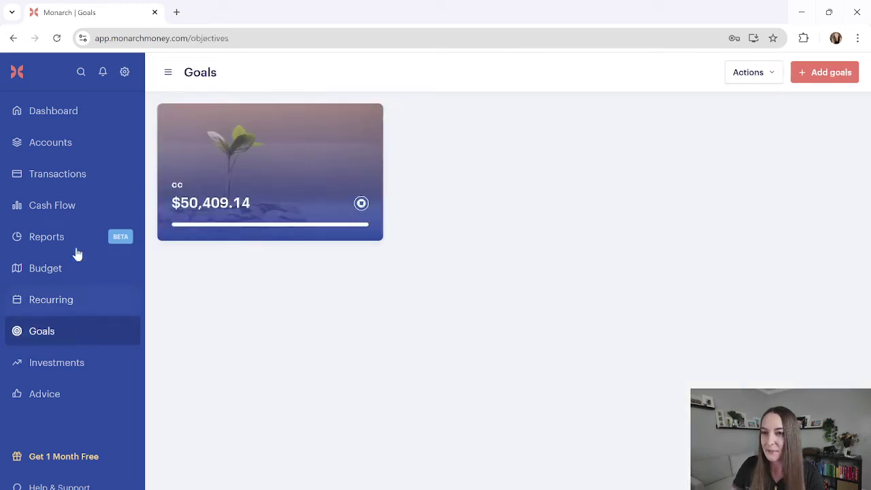
Step: Return to Monarch's dashboard and switch to the Quicken Simplifi window showing its dashboard
left_click(62, 110)
key("alt+Tab")
key("Tab")
left_click(68, 113)
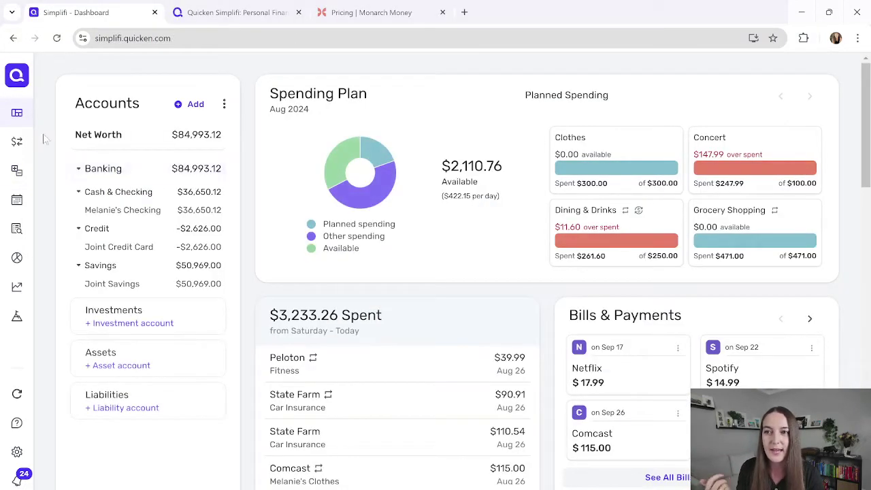
Step: Look through Simplifi's transactions, spending plan, bills and payments, reports and investments pages
mouse_move(29, 143)
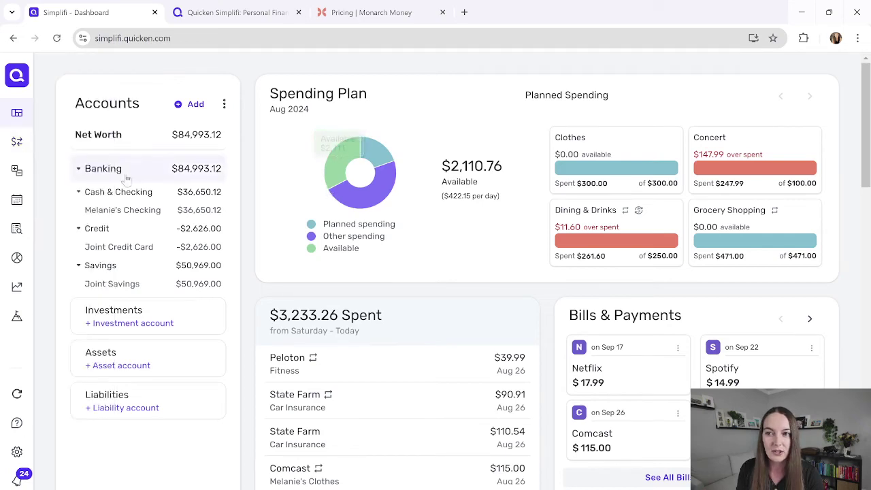
left_click(20, 144)
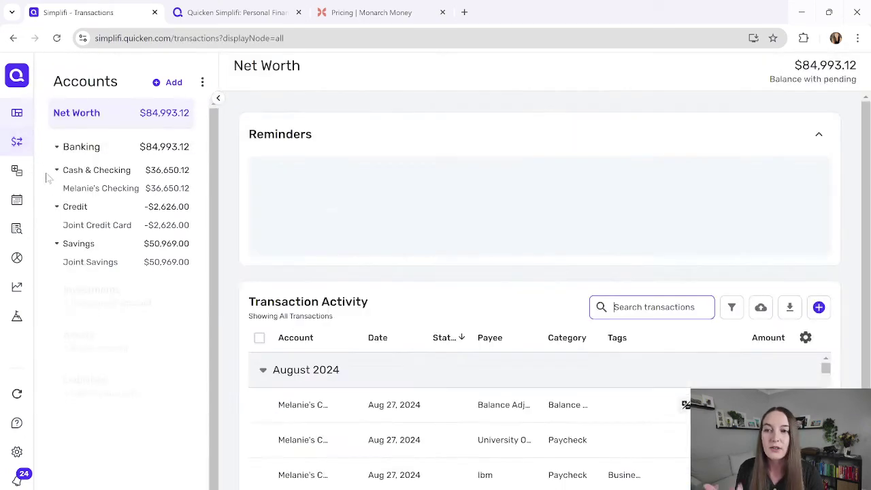
left_click(16, 176)
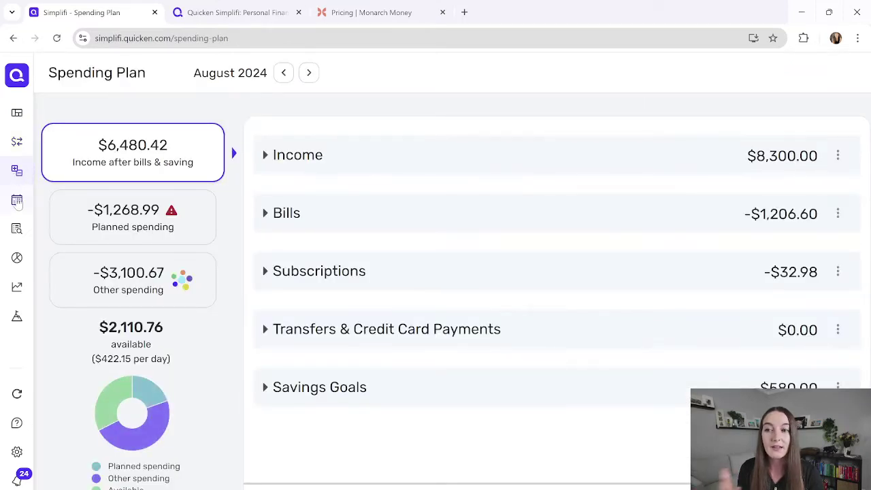
left_click(17, 205)
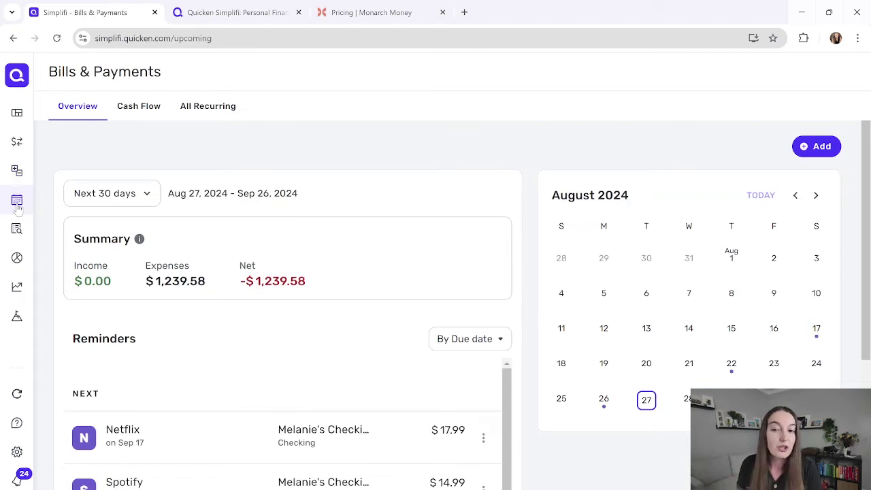
left_click(17, 228)
left_click(29, 259)
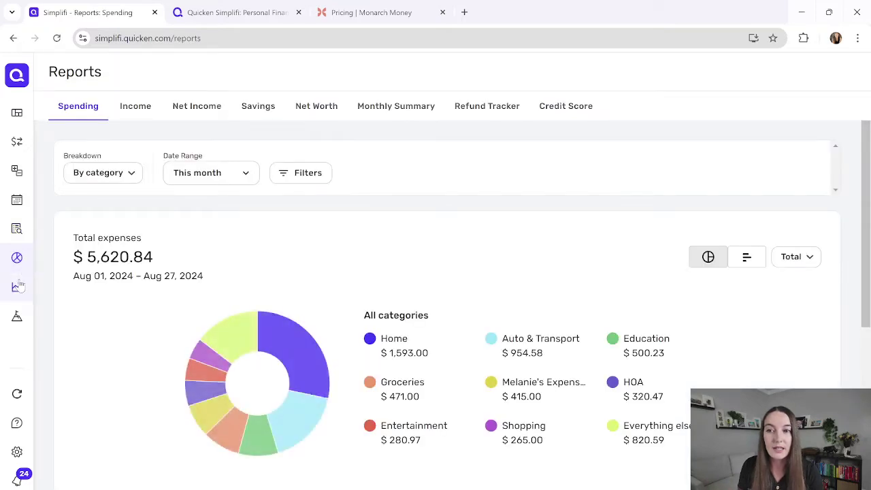
left_click(17, 286)
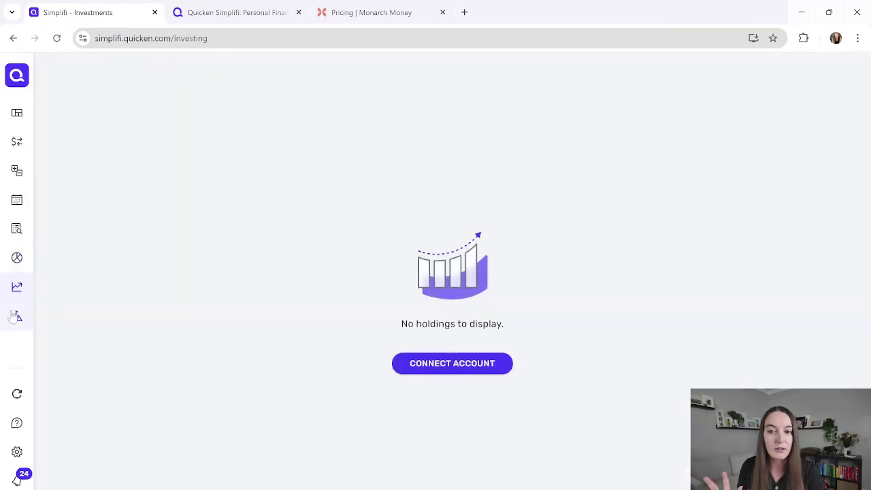
Step: View the Quicken Simplifi product page and display Monarch's pricing for the monthly plan
left_click(211, 18)
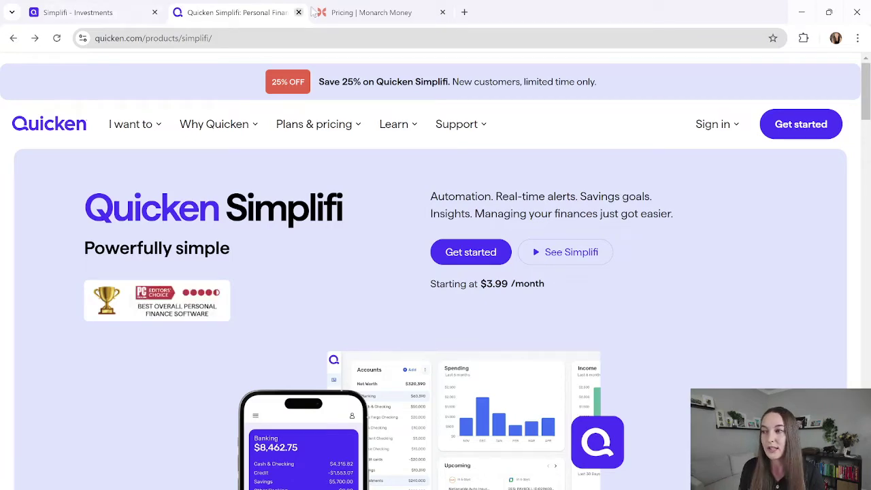
left_click(347, 14)
scroll(355, 319, "down", 1)
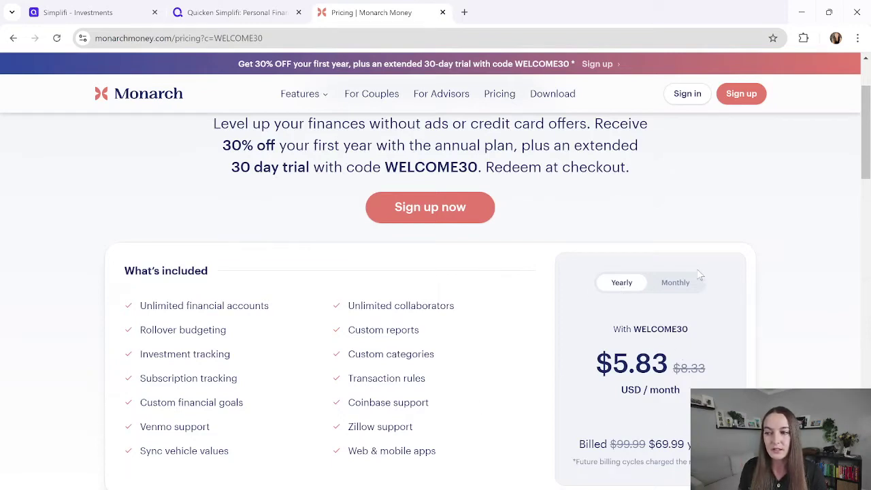
left_click(682, 281)
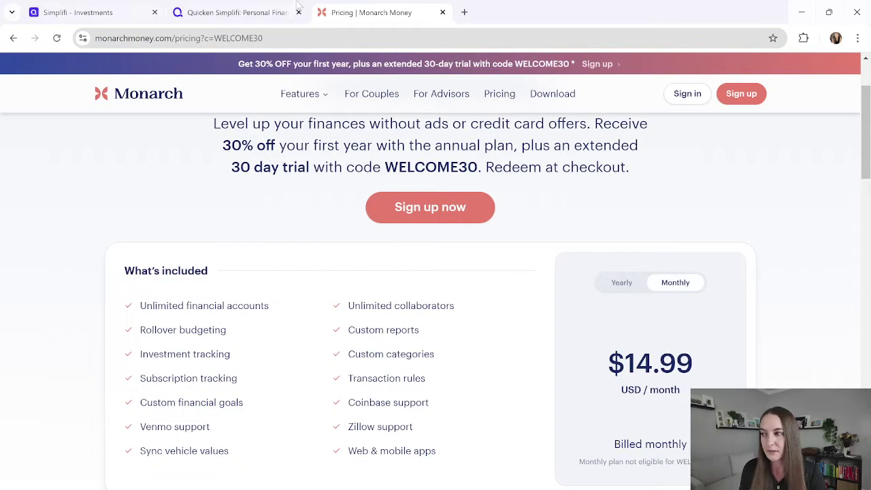
Step: Compare the Quicken Simplifi offer with Monarch's pricing and trial offer by alternating between their two web pages
left_click(269, 7)
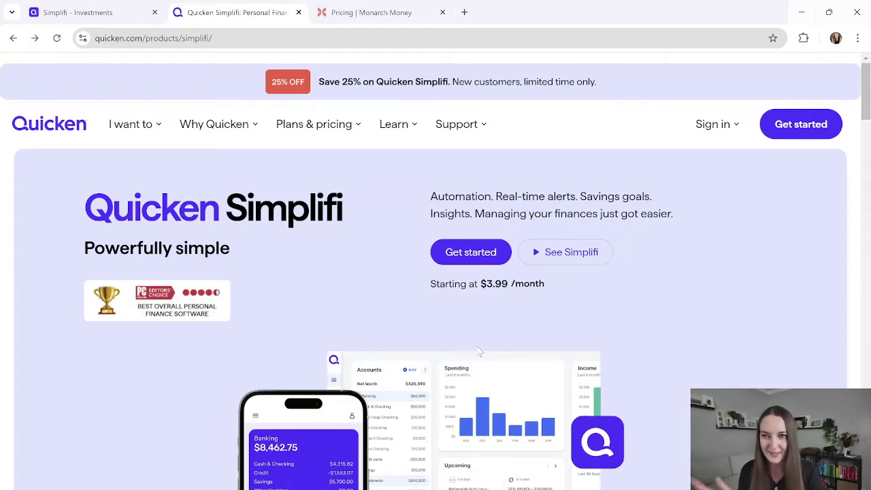
left_click(392, 11)
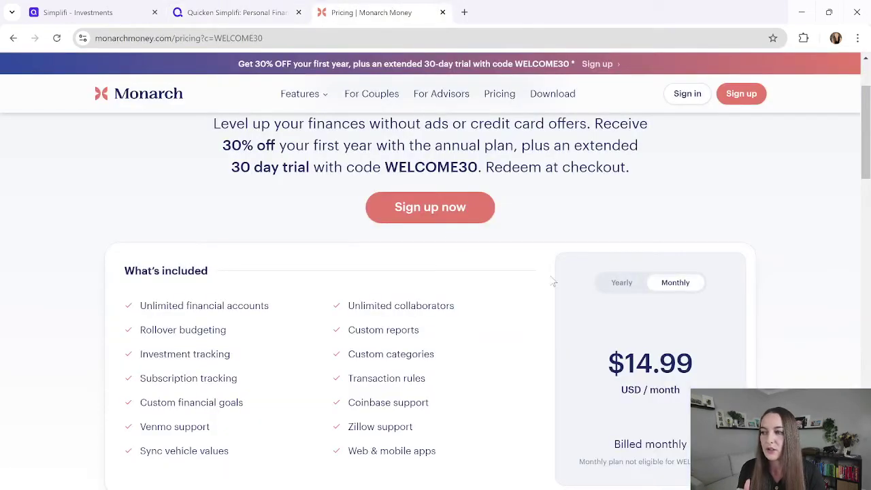
scroll(329, 285, "up", 1)
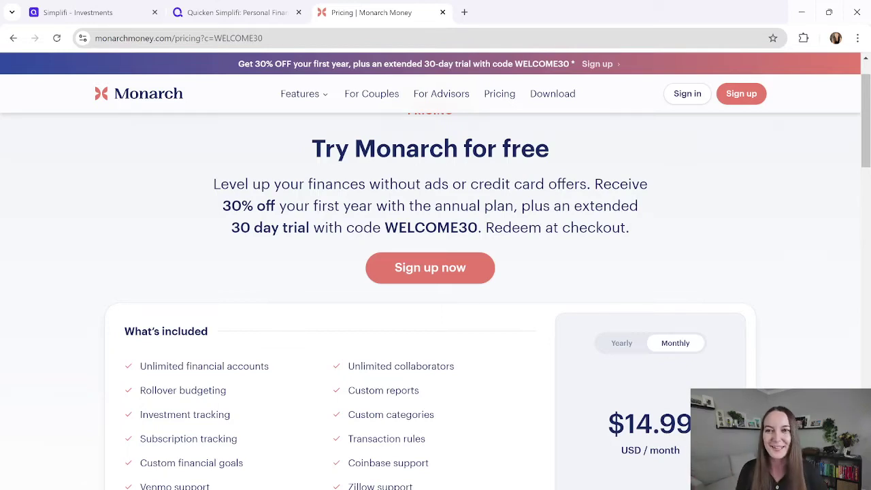
left_click(260, 17)
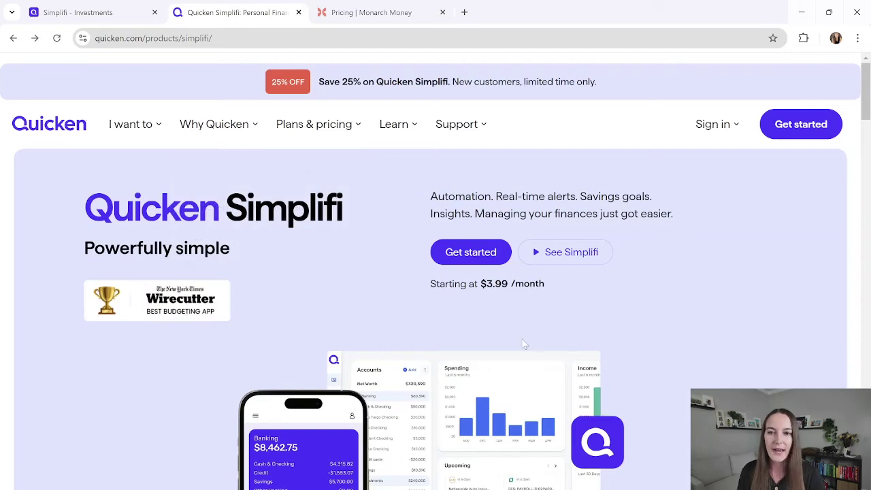
left_click(379, 7)
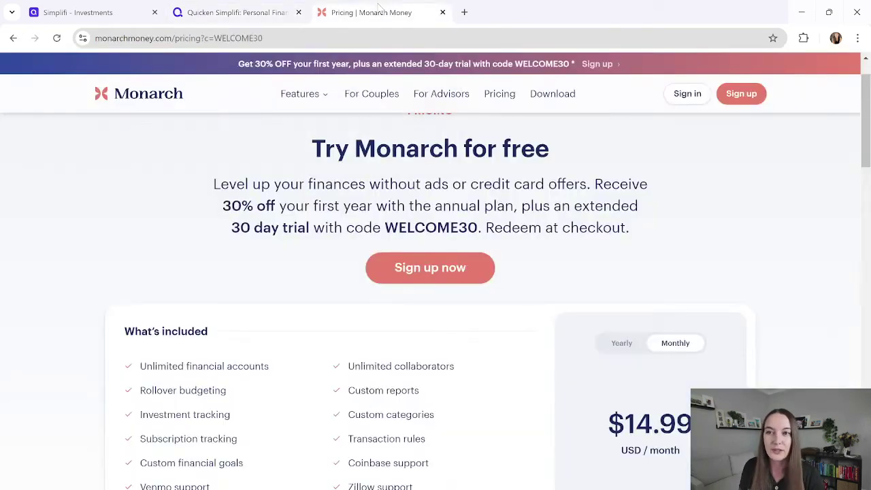
Step: Return to the Simplifi dashboard and examine the Categories & tags section of the settings
left_click(127, 9)
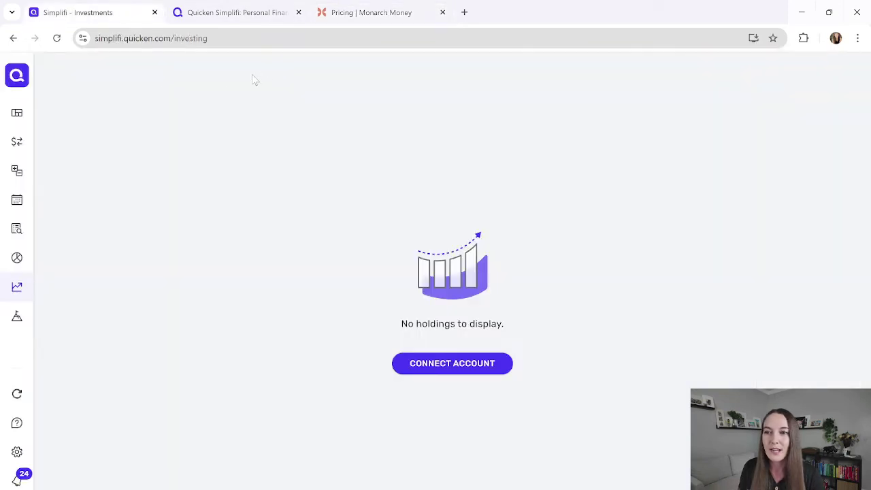
mouse_move(4, 192)
left_click(57, 112)
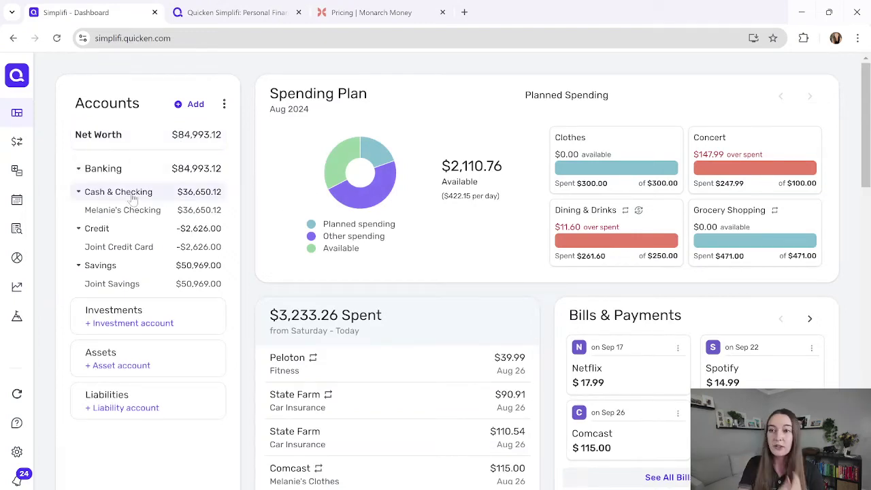
left_click(20, 451)
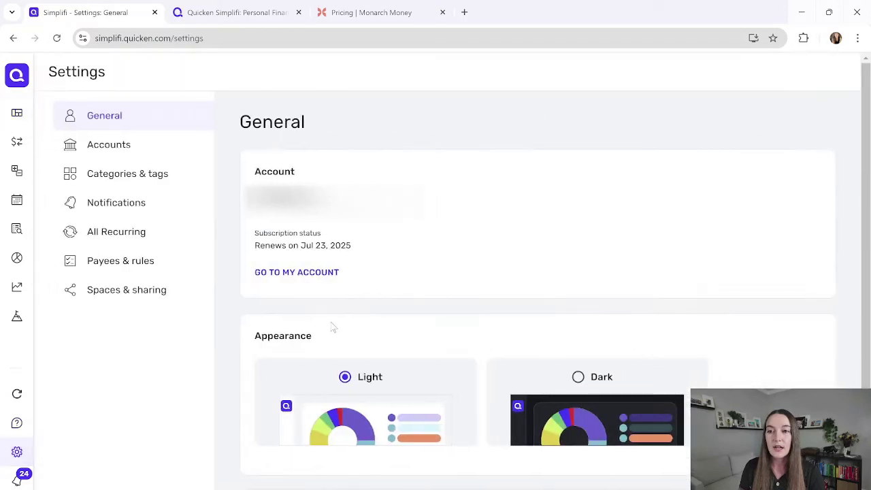
left_click(114, 189)
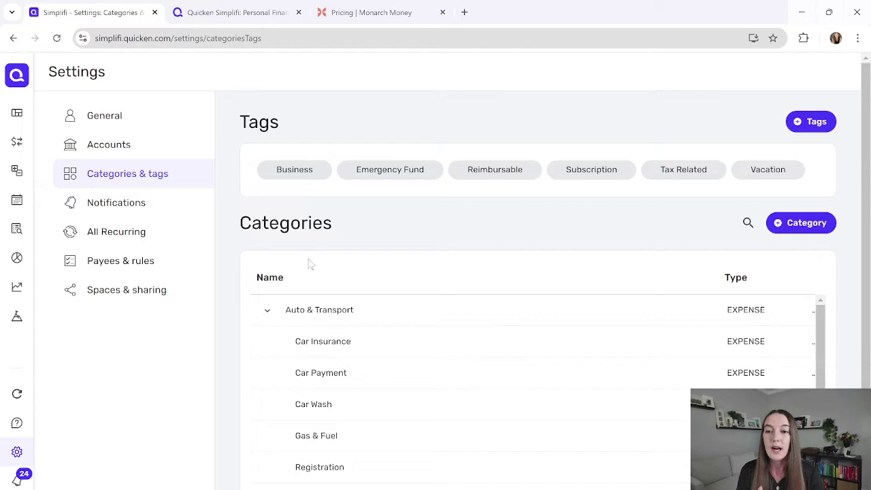
scroll(301, 360, "down", 3)
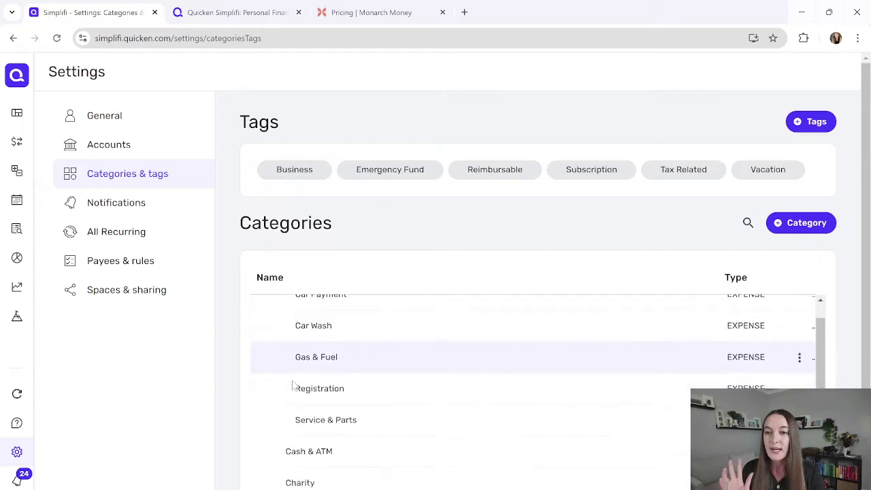
Step: Open the Car Insurance category for editing, browse the available parent categories, and close it without changes
scroll(293, 385, "up", 3)
left_click(327, 342)
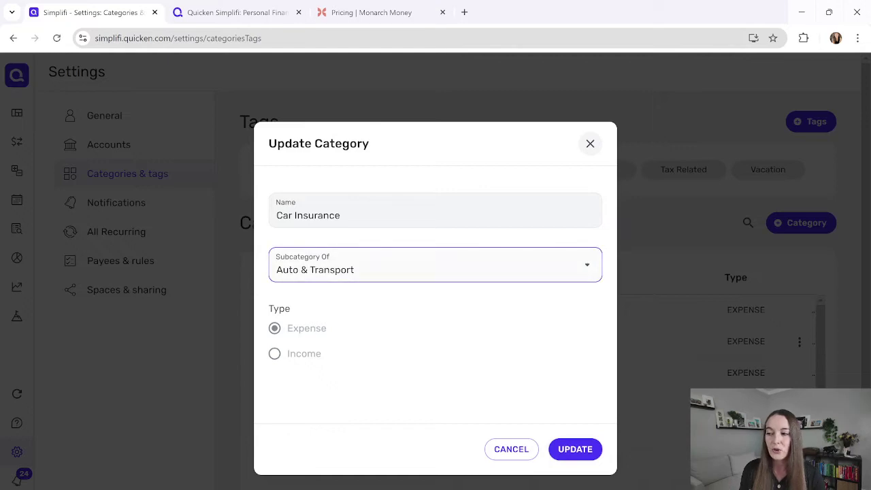
left_click(338, 277)
scroll(339, 413, "down", 6)
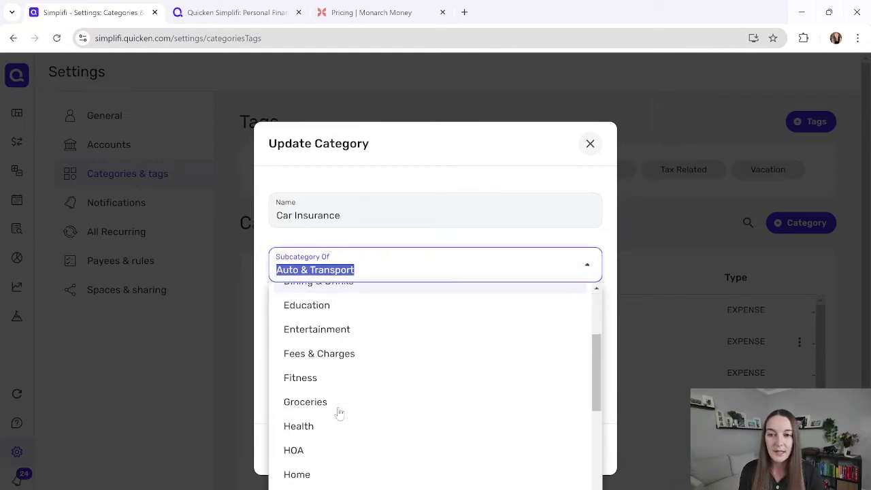
left_click(377, 237)
left_click(587, 146)
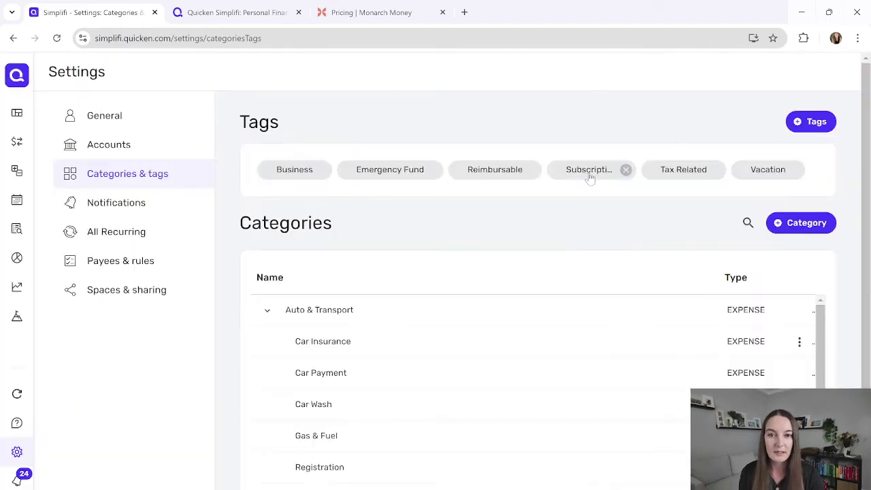
Step: Check the parent category choice in the new category form, close it without saving, and open the Car Wash category for editing
left_click(801, 222)
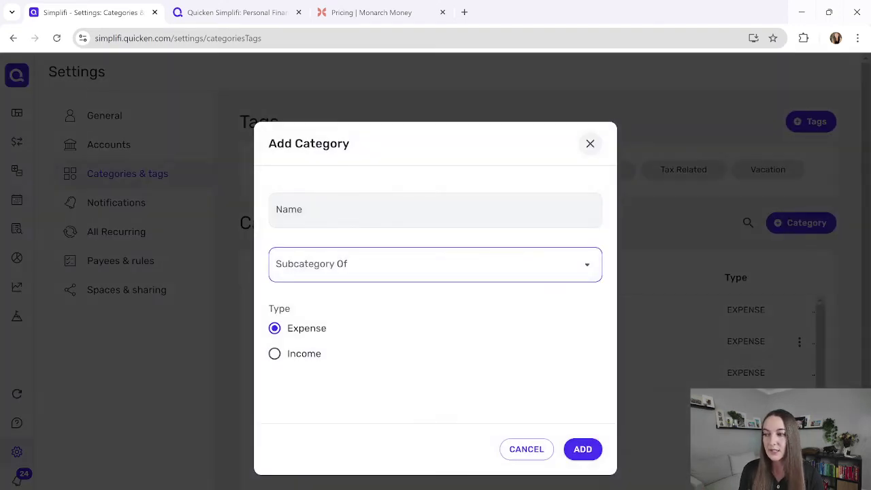
left_click(375, 219)
left_click(545, 332)
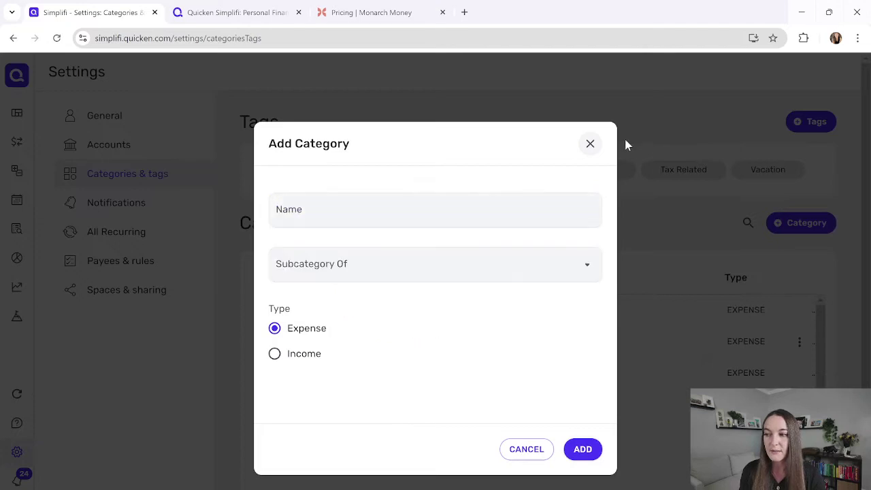
left_click(590, 145)
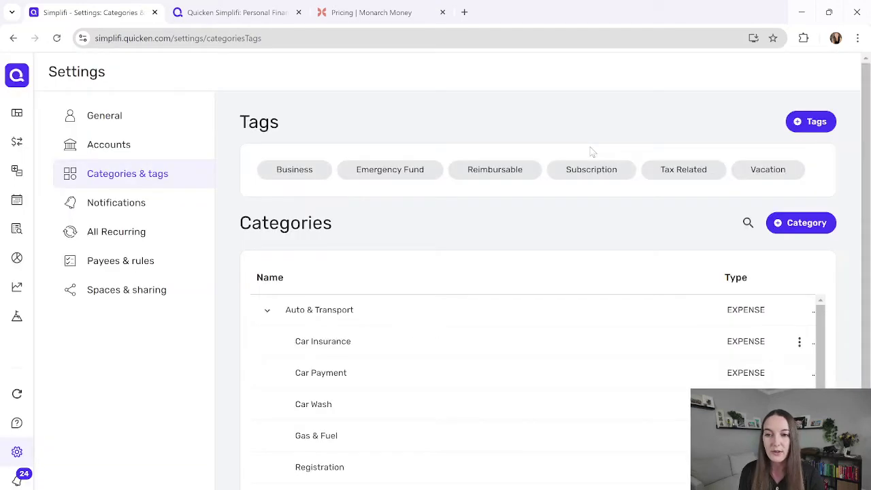
left_click_drag(444, 403, 443, 381)
left_click(433, 410)
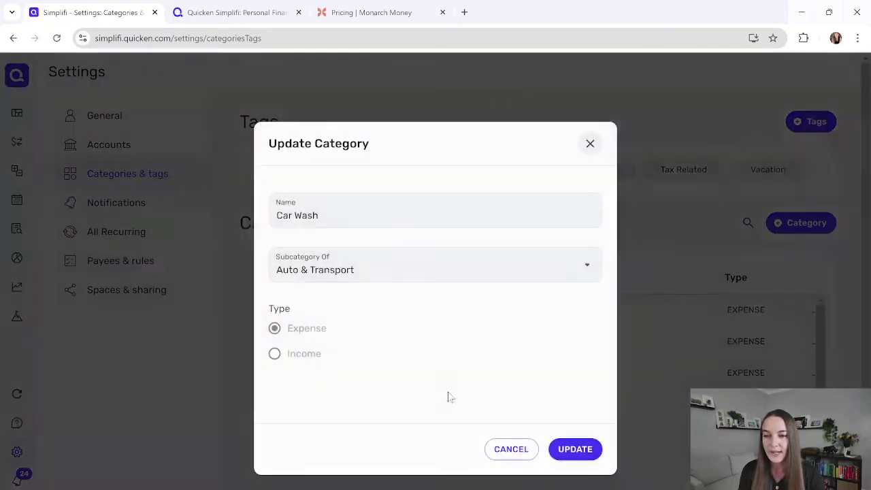
Step: Switch to Monarch, open the Categories section of the settings, and examine the income and expense groups
key("alt+Tab")
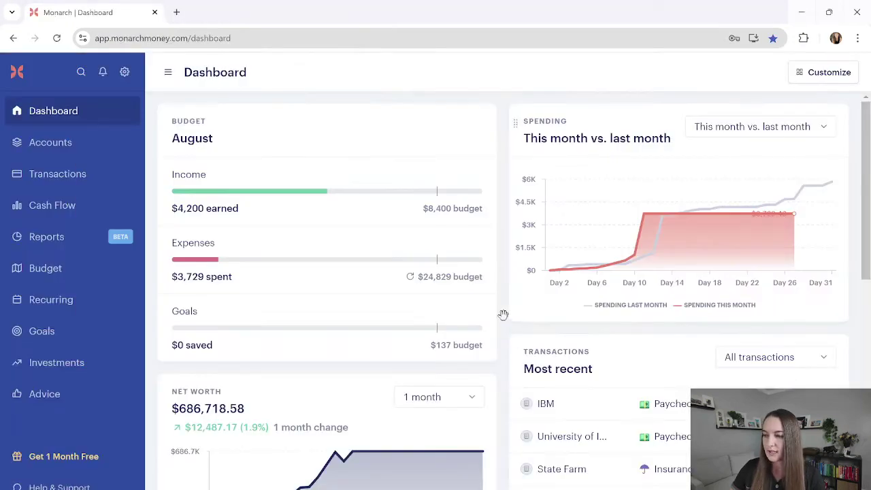
left_click(125, 72)
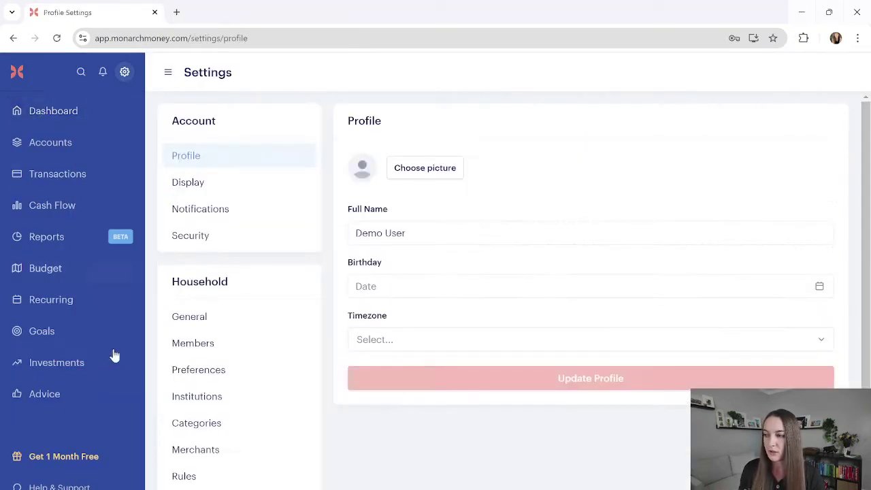
left_click(202, 420)
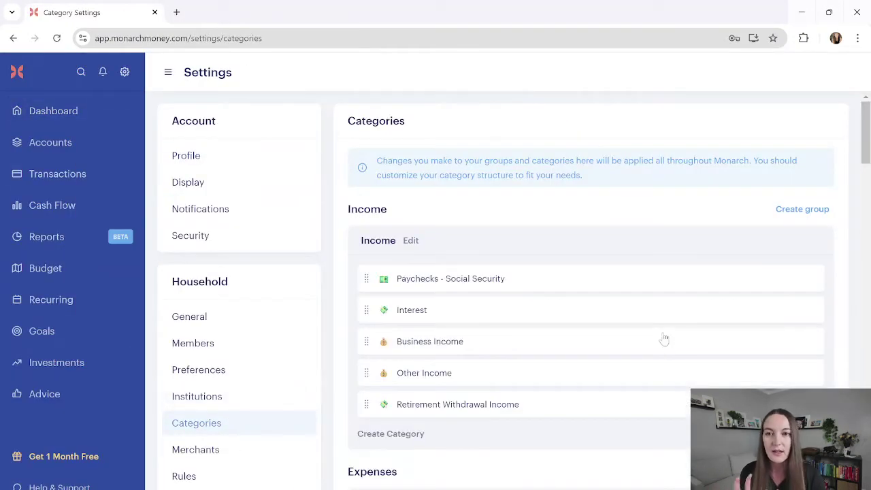
scroll(625, 310, "down", 1)
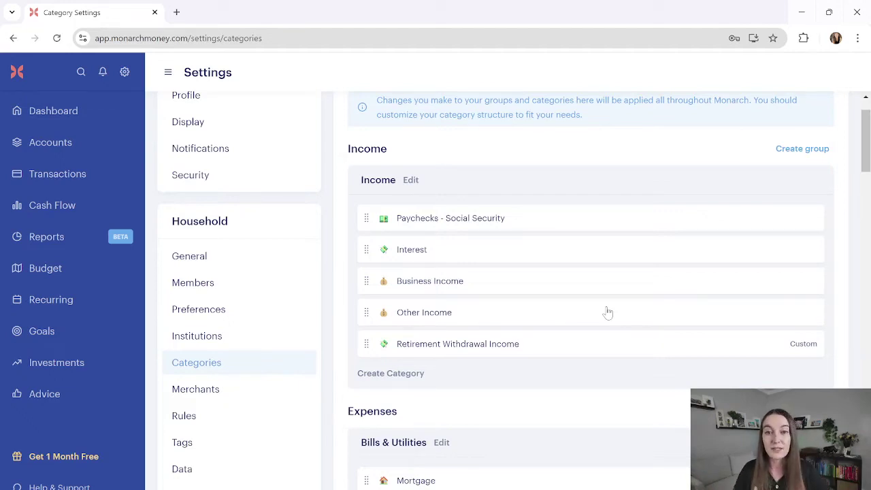
scroll(585, 292, "down", 4)
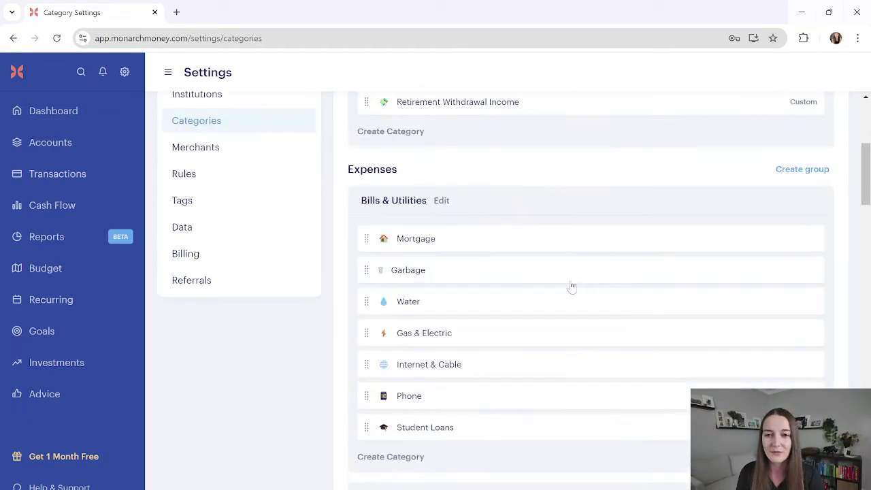
scroll(575, 291, "down", 5)
Step: Reorder the expense groups so that Food & Dining sits above Auto & Transport
left_click_drag(478, 272, 486, 305)
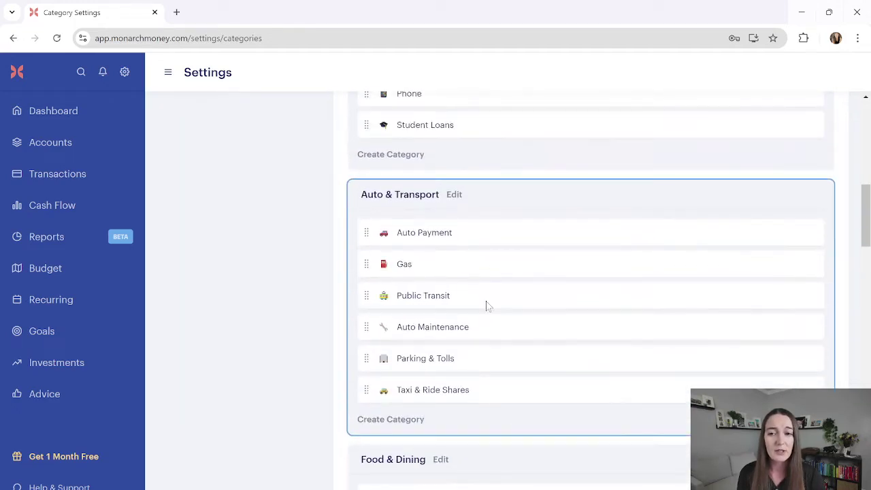
scroll(420, 371, "down", 2)
left_click_drag(399, 344, 420, 281)
scroll(414, 272, "up", 3)
Step: Inspect the Food & Dining group's settings and the Groceries category's icon choices, closing both without changes
left_click(440, 257)
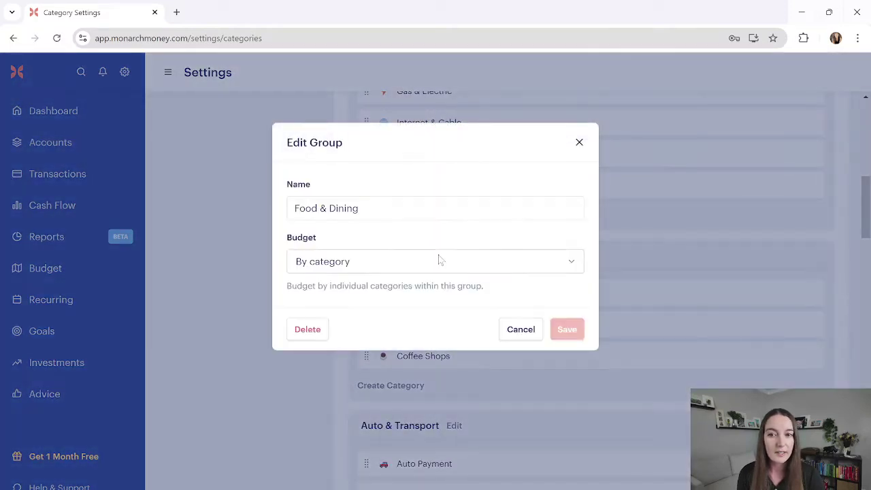
left_click(578, 141)
left_click(381, 291)
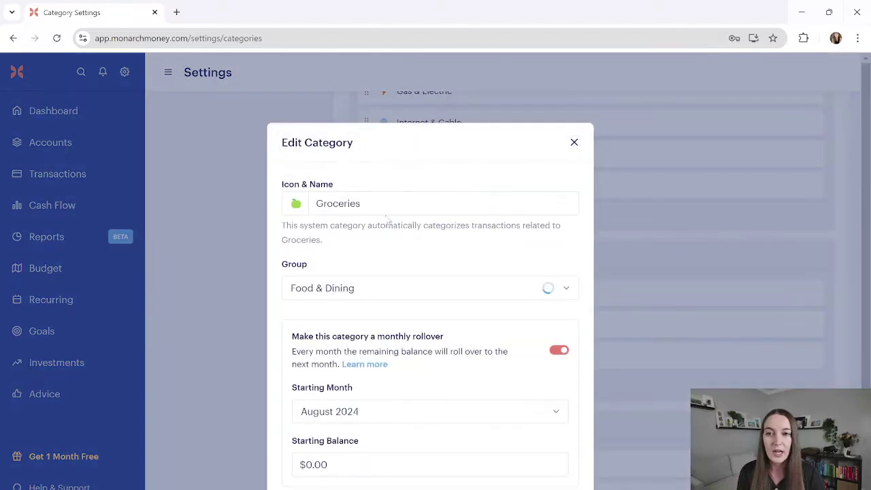
left_click(296, 203)
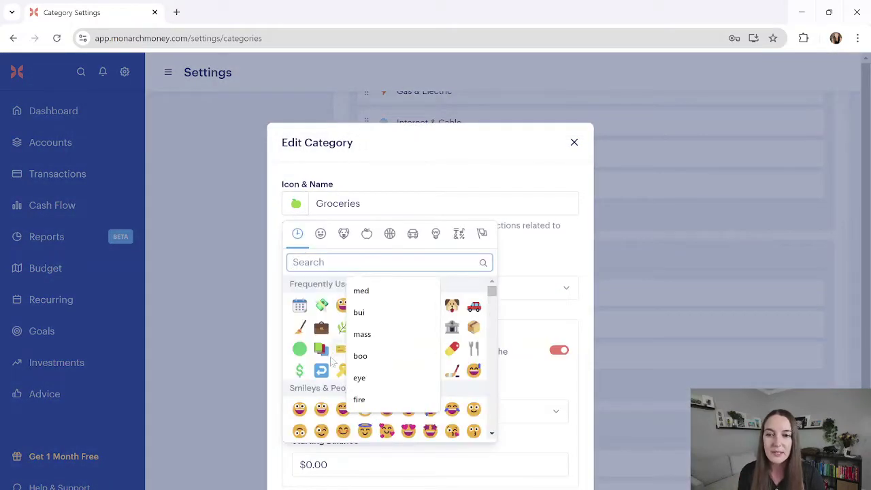
left_click(381, 197)
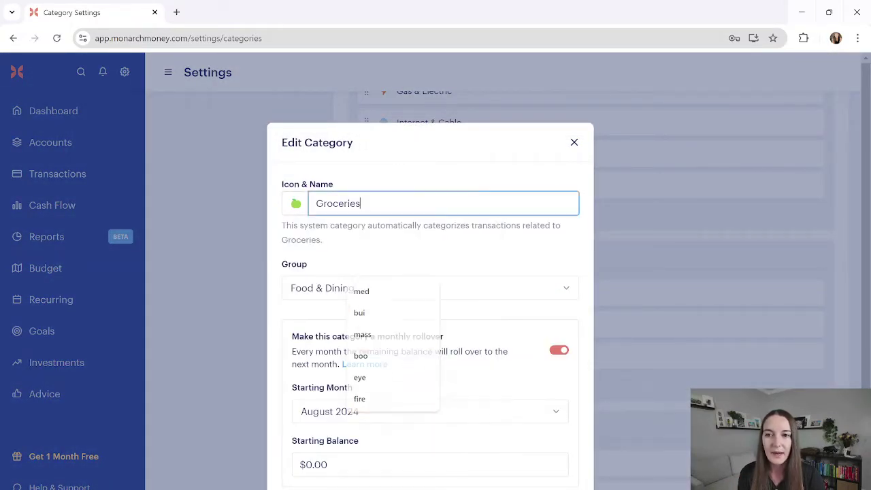
left_click(299, 204)
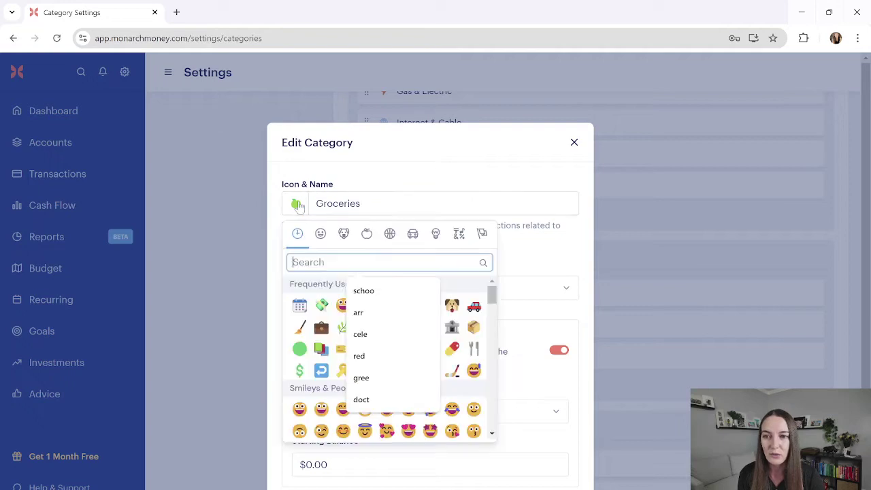
left_click(401, 179)
left_click(573, 143)
Step: Look over more Monarch categories, switch back to Simplifi, and close the Car Wash category without changes
scroll(465, 266, "down", 10)
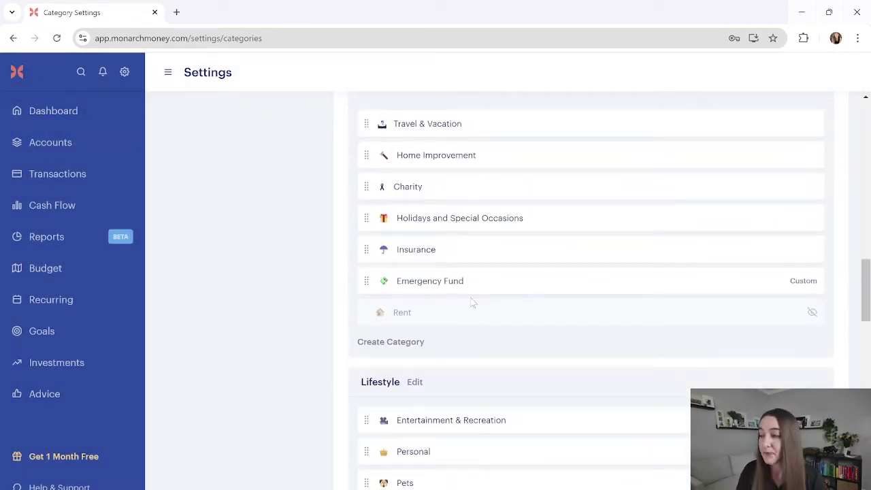
key("alt+Tab")
key("alt+shift+Tab")
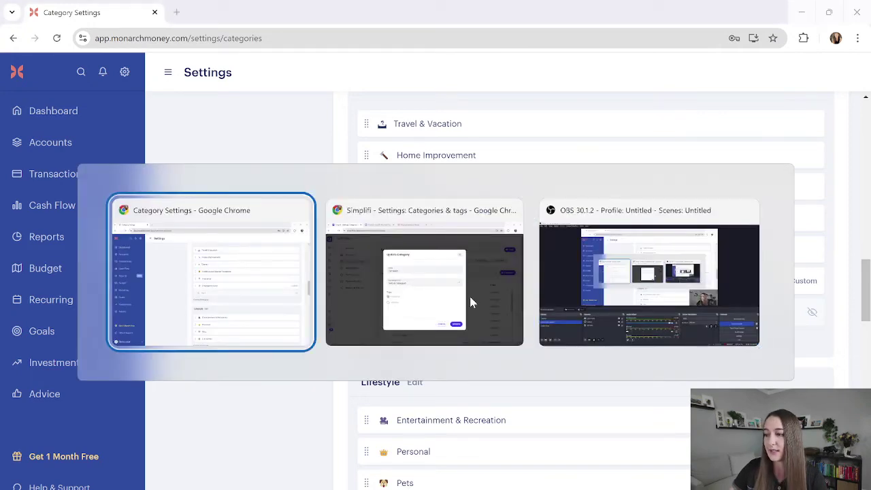
key("alt+Tab")
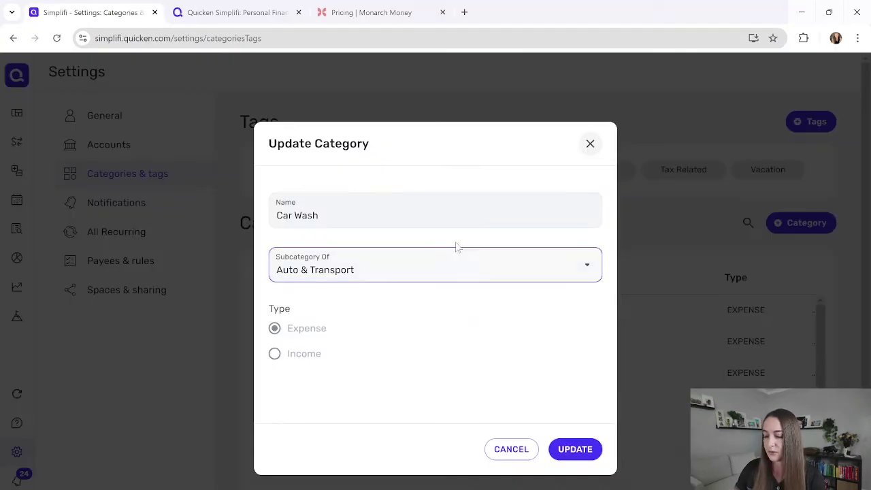
left_click(589, 145)
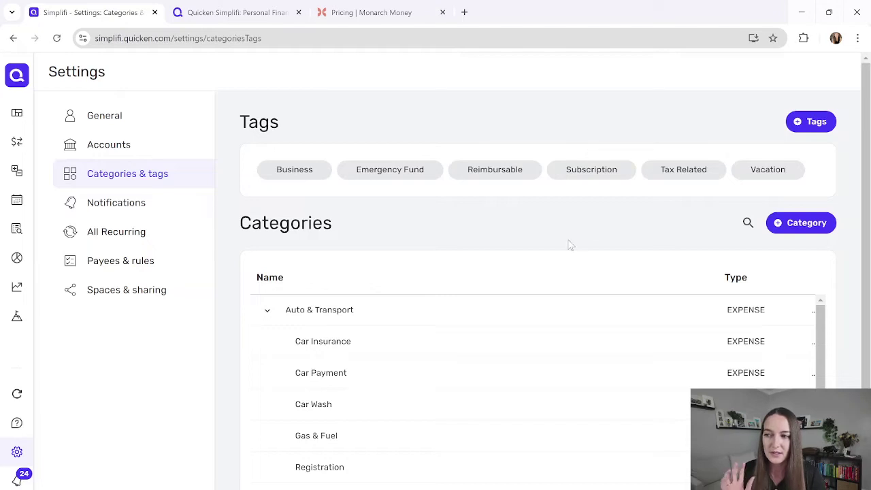
Step: Browse further down the Simplifi categories and check the form for adding a tag, without creating one
scroll(521, 340, "down", 4)
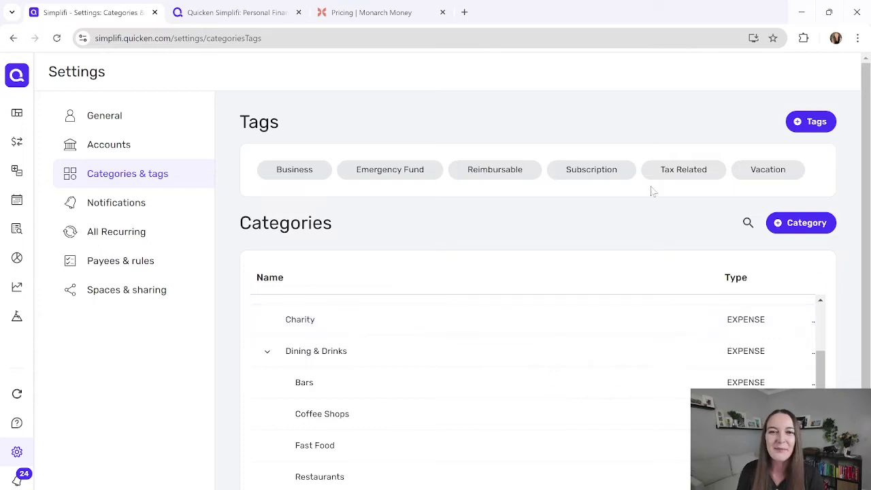
left_click(802, 123)
left_click(528, 121)
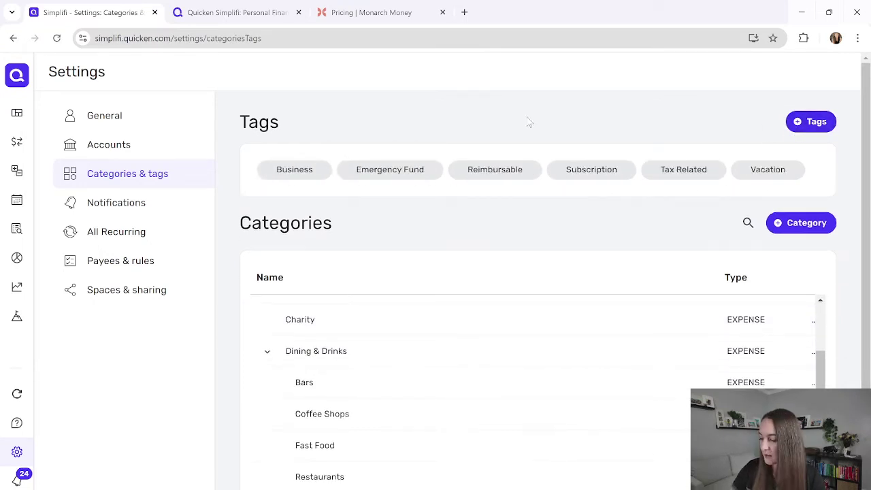
Step: Switch to Monarch, examine the Tags section of the settings, and view the Subscription tag's edit form without saving changes
key("alt+Tab")
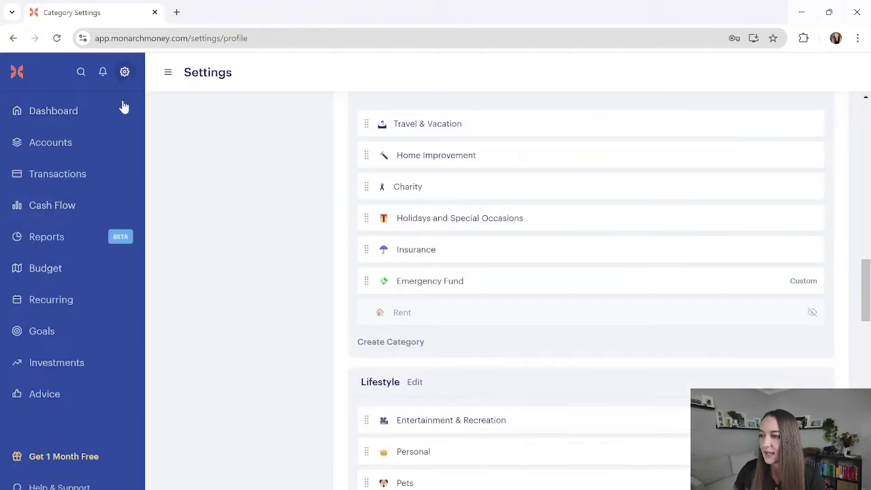
left_click(124, 73)
left_click(204, 435)
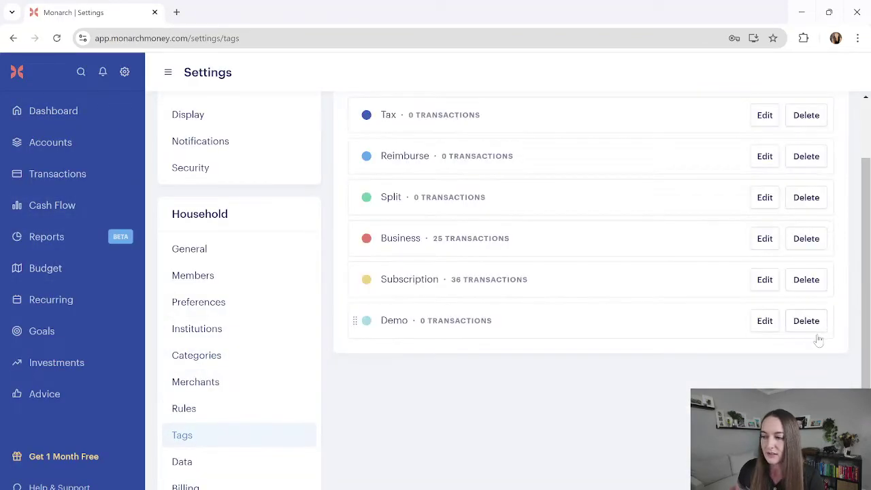
scroll(714, 279, "up", 1)
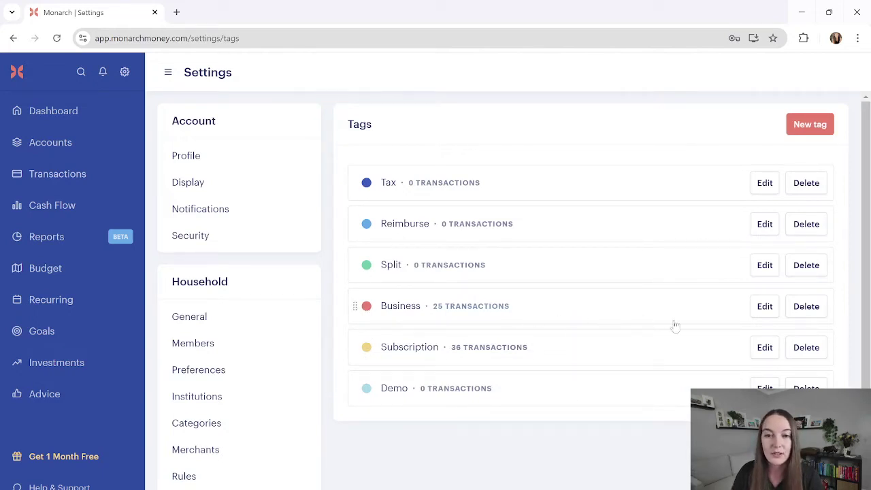
left_click(764, 347)
left_click(307, 219)
left_click(578, 141)
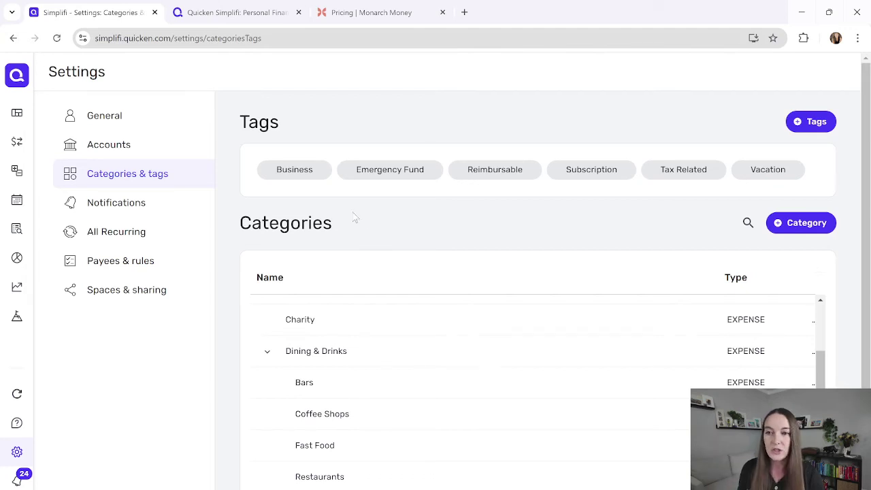
Step: Switch to Simplifi, open the Accounts settings, and check the account and asset types that can be added, without adding any
left_click(117, 146)
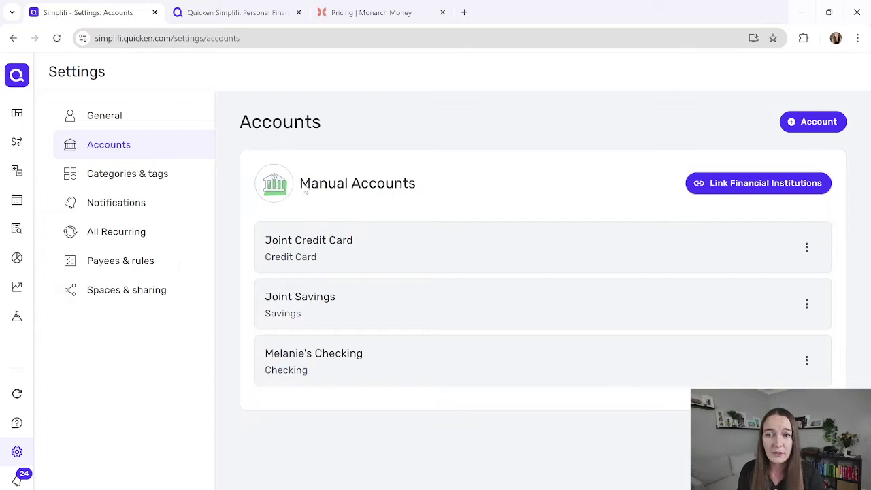
left_click(837, 122)
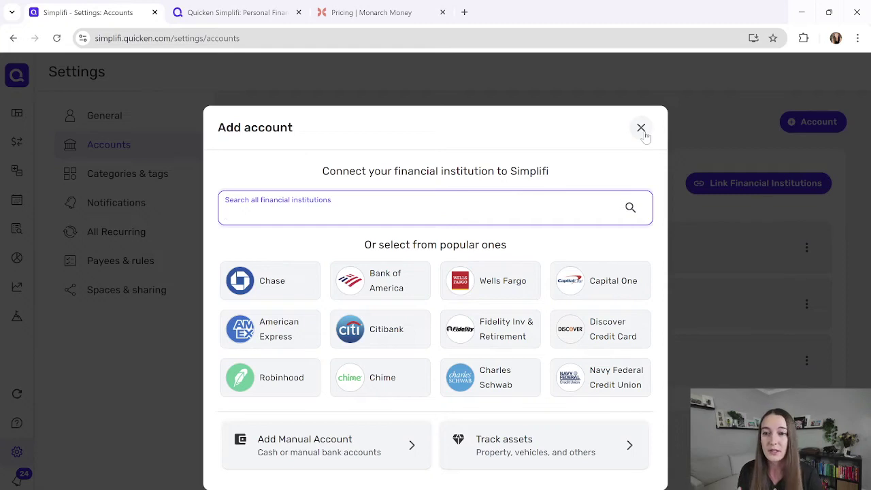
left_click(575, 453)
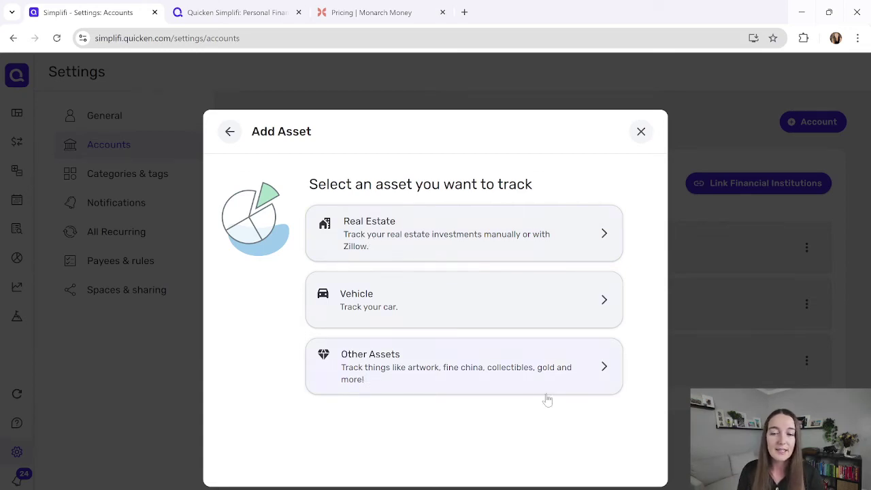
left_click(640, 133)
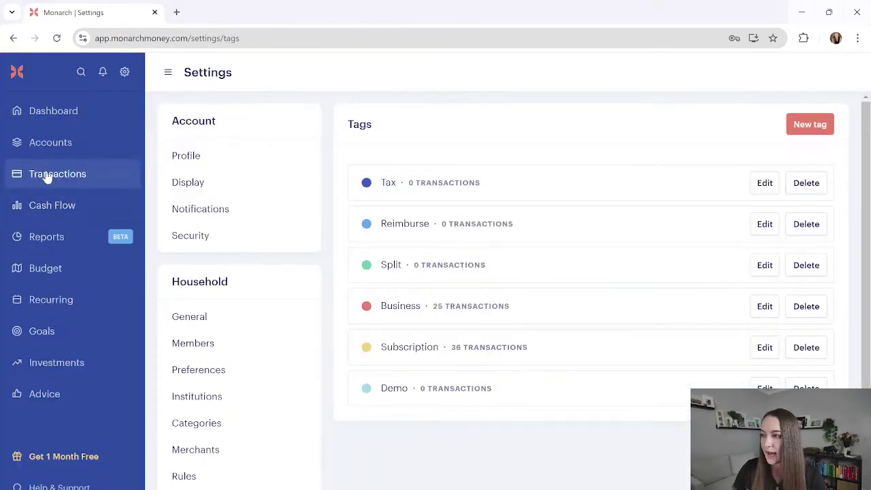
Step: Switch to Monarch and examine the Accounts page from net worth through credit cards, investments, real estate, loans and vehicles
left_click(48, 143)
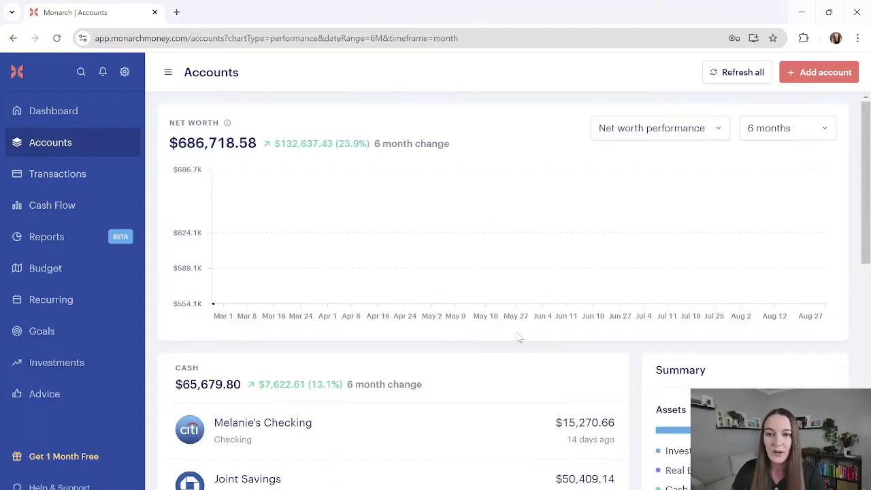
scroll(517, 333, "down", 5)
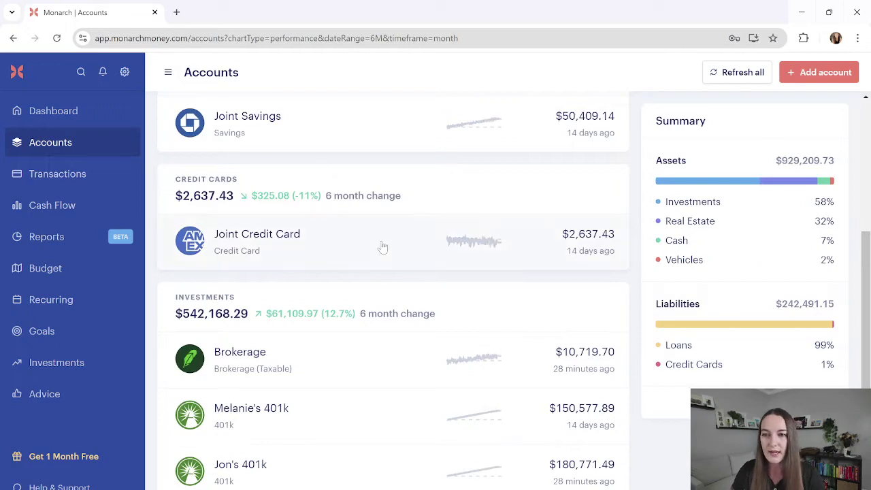
scroll(352, 189, "down", 6)
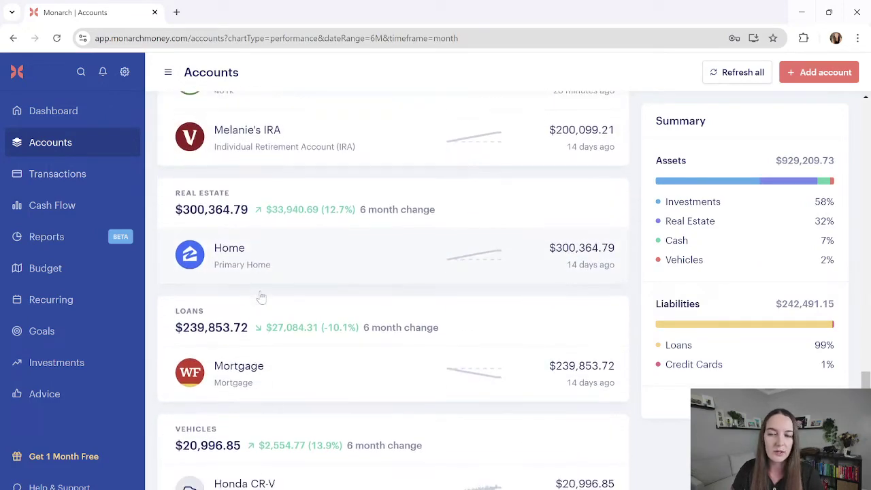
Step: Return to Simplifi and examine the alert options in the Notifications section of the settings
key("alt+Tab")
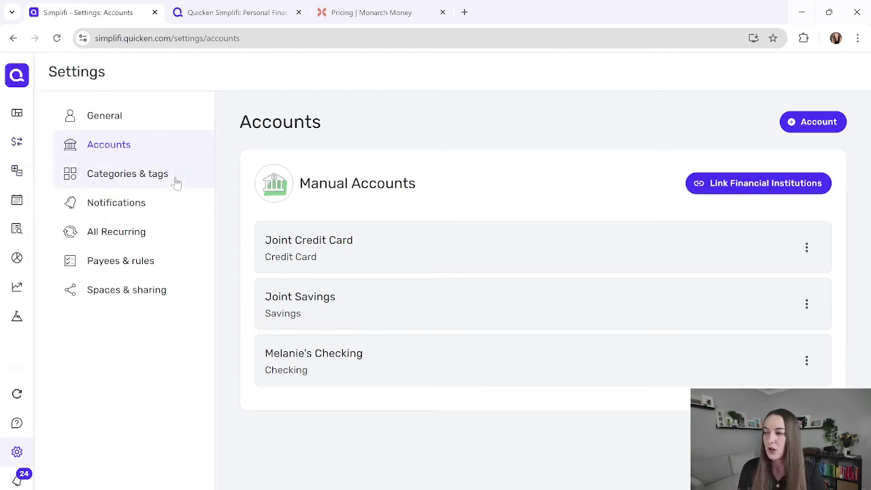
left_click(170, 203)
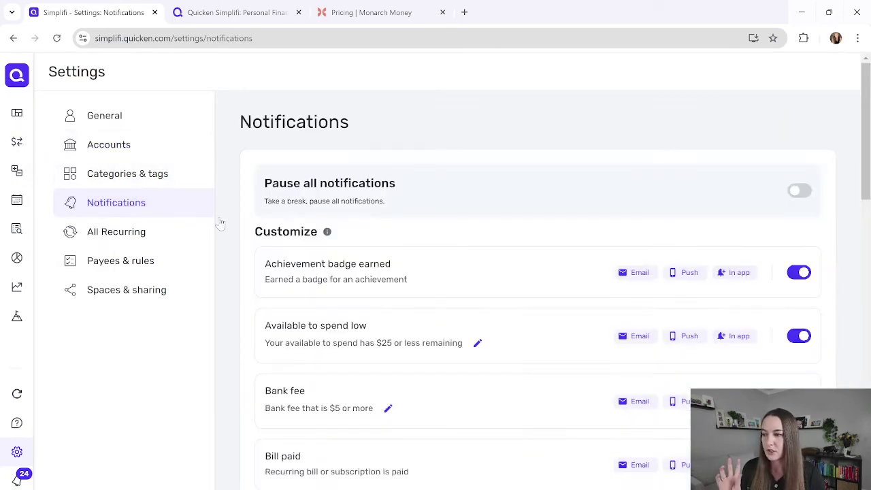
scroll(415, 252, "down", 10)
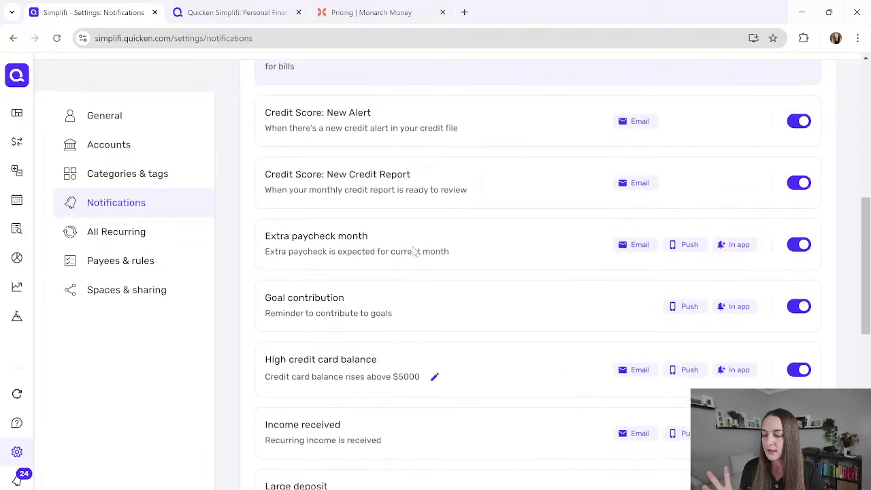
Step: Examine the remaining notification alerts, and check the types offered for a new watchlist on the Spending Watchlist page
scroll(415, 253, "down", 1)
scroll(415, 253, "down", 8)
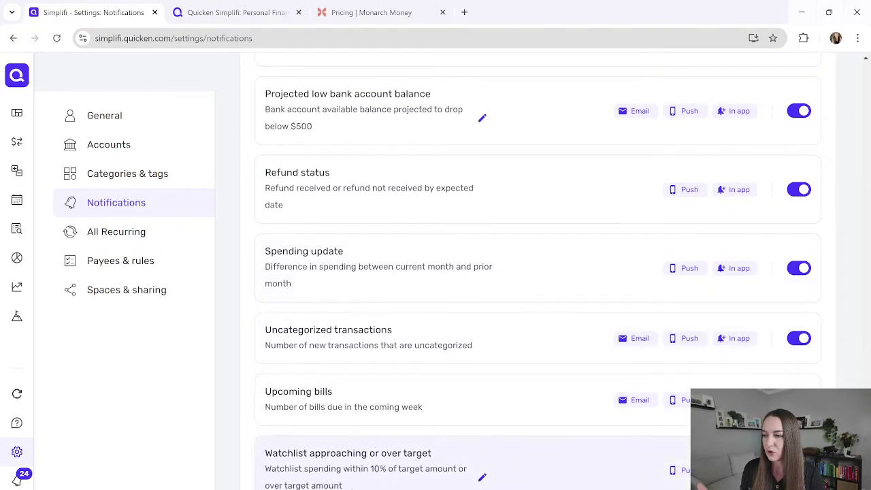
left_click(17, 228)
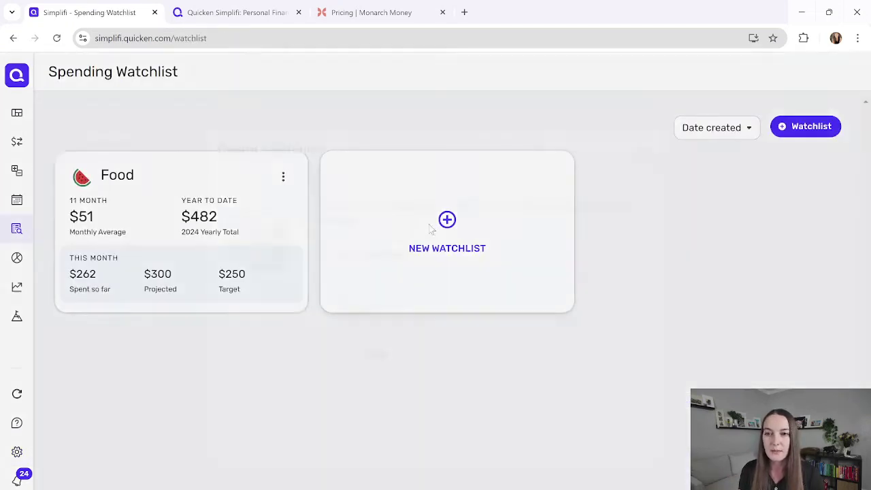
left_click(433, 230)
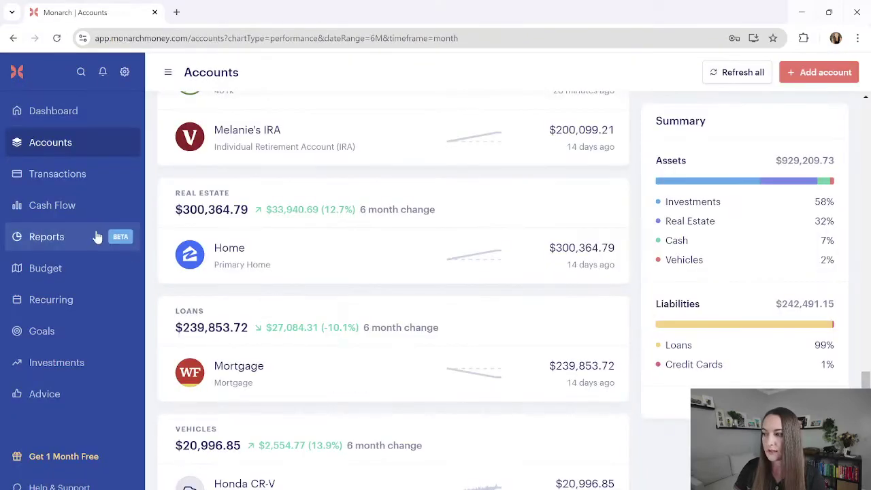
Step: Switch to Monarch and examine the alert options in the Notifications section of the settings
left_click(78, 265)
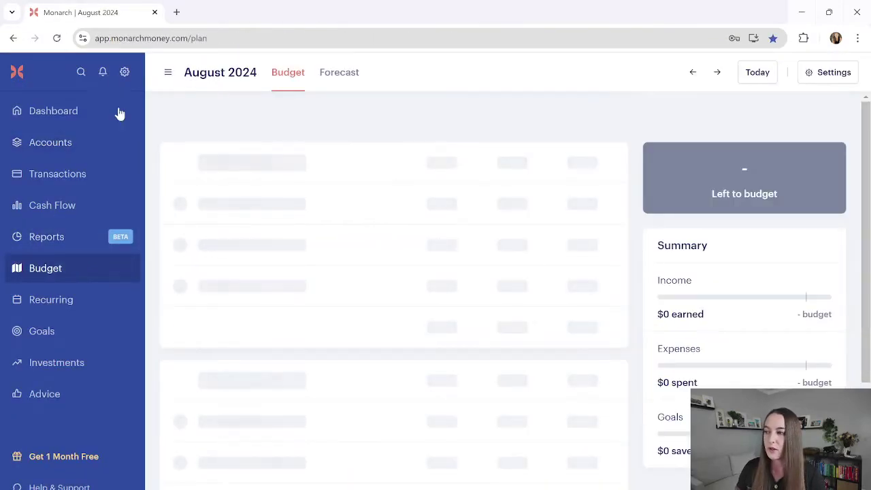
left_click(124, 71)
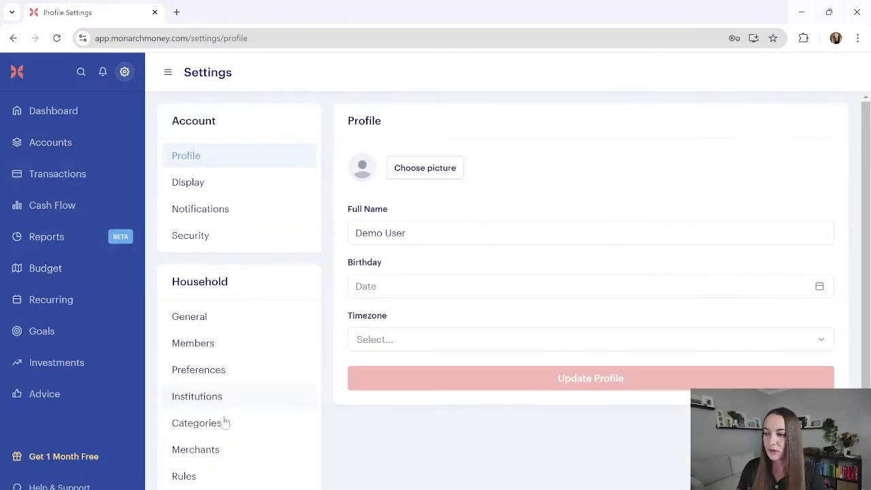
left_click(223, 422)
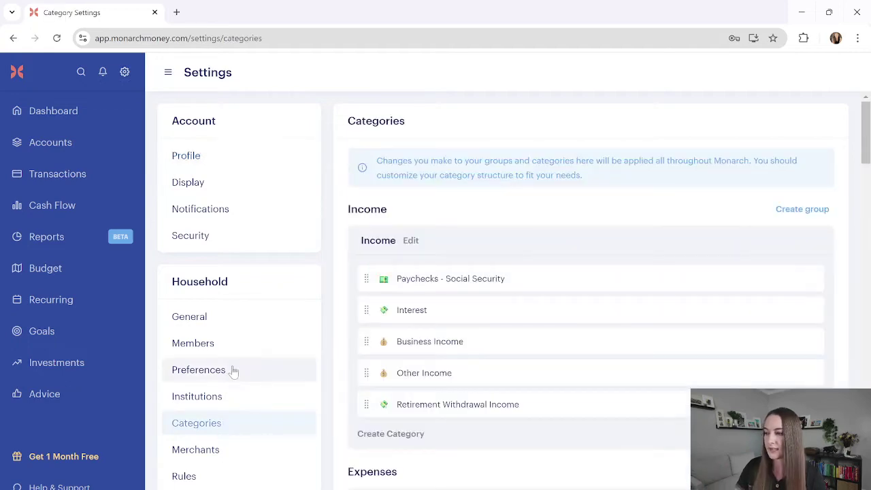
left_click(204, 209)
scroll(538, 317, "down", 4)
scroll(538, 317, "down", 6)
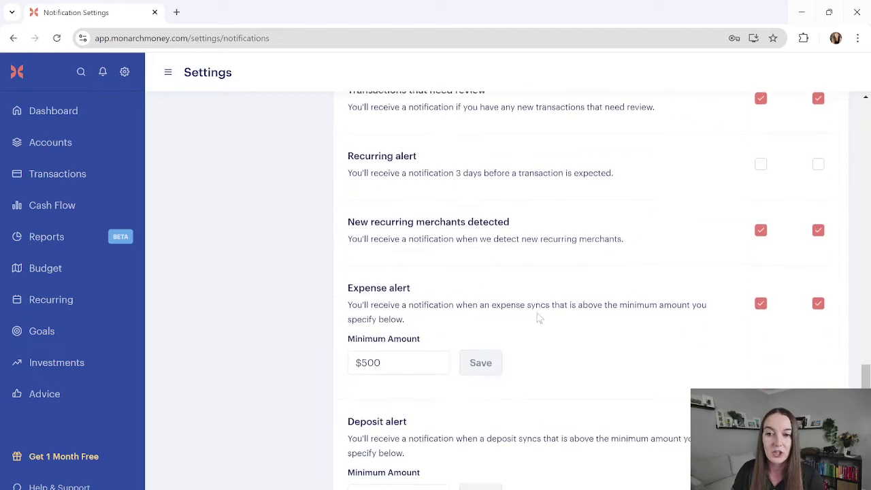
Step: Return to Simplifi, dismiss the watchlist creation dialog, and examine the Spaces & sharing section of the settings
key("alt+Tab")
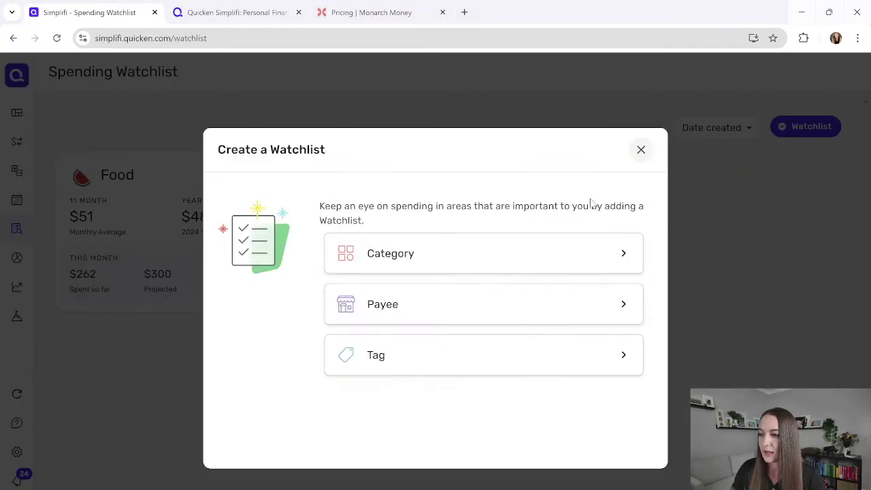
left_click(641, 150)
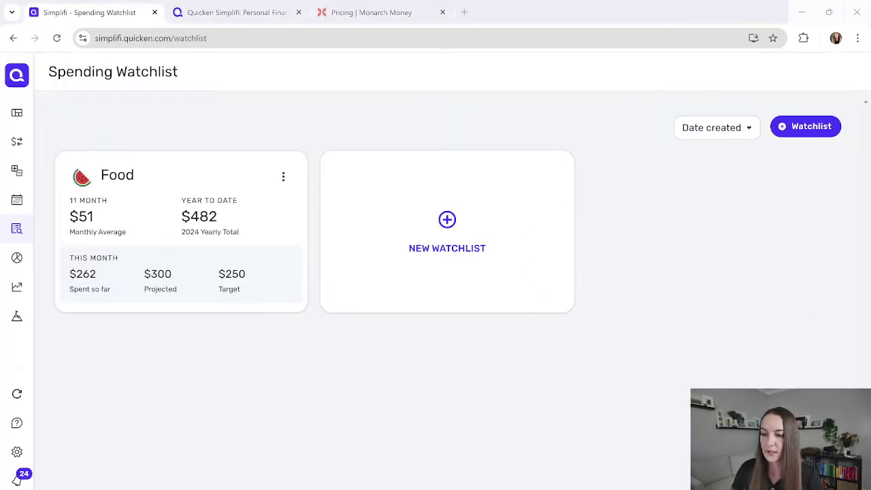
left_click(17, 452)
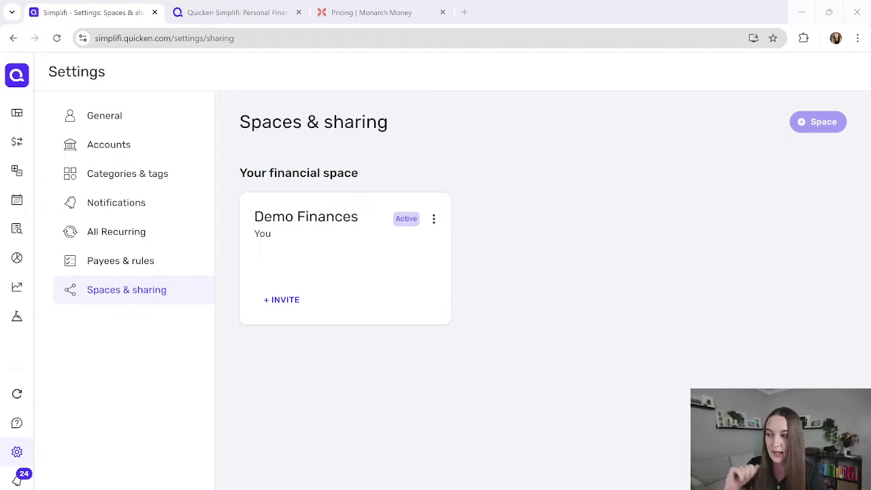
left_click(371, 12)
left_click(81, 11)
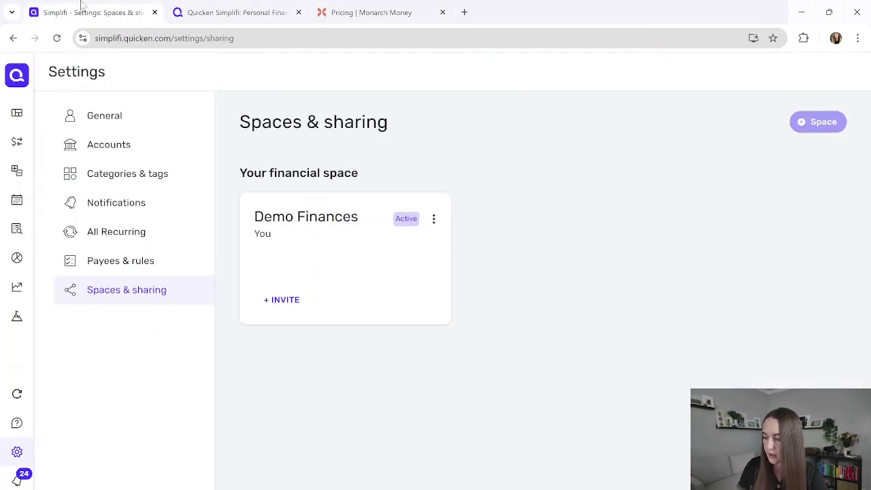
Step: Switch to Monarch and examine the household member and financial advisor access options in the Members settings
key("alt+Tab")
key("alt+Tab")
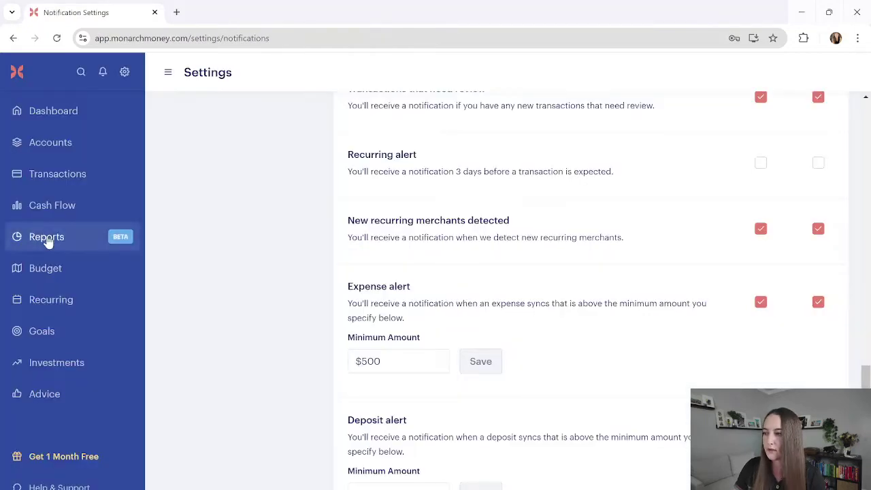
scroll(270, 295, "up", 4)
scroll(270, 295, "up", 4)
left_click(218, 242)
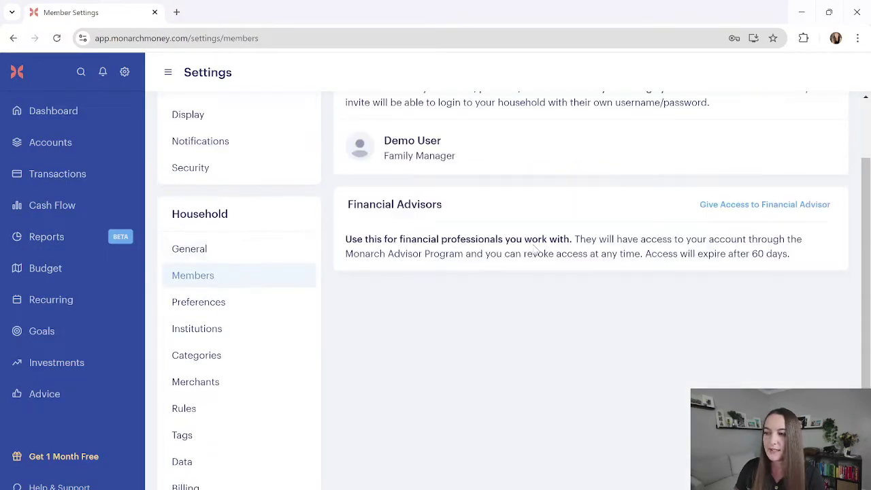
scroll(619, 265, "up", 2)
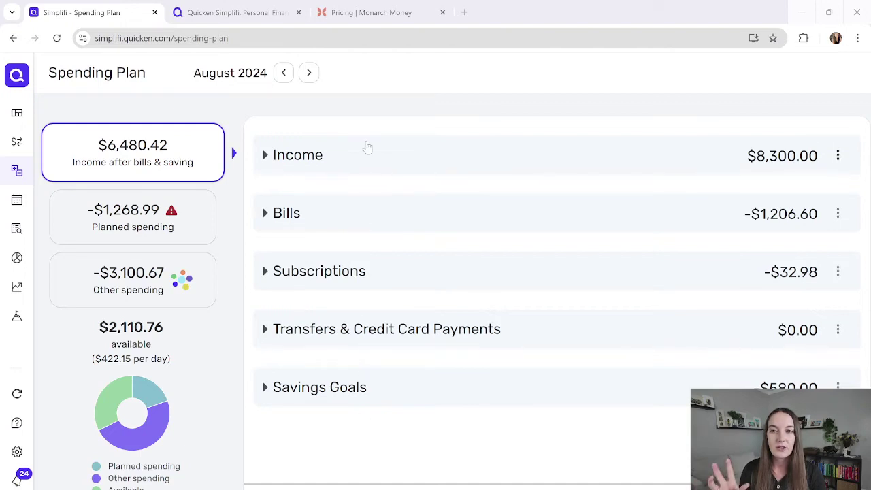
Step: Expand Income in Simplifi's August 2024 spending plan and view the transactions offered for recurring income, without adding any
left_click(348, 156)
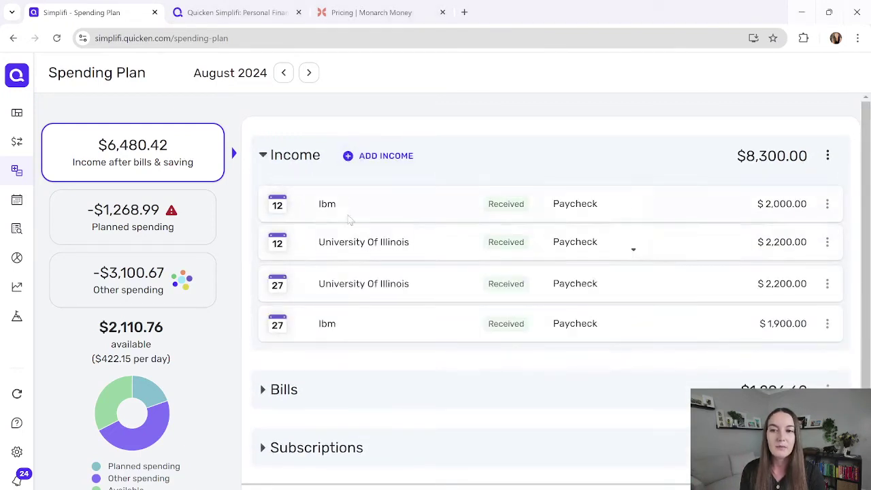
left_click(371, 156)
scroll(355, 278, "down", 15)
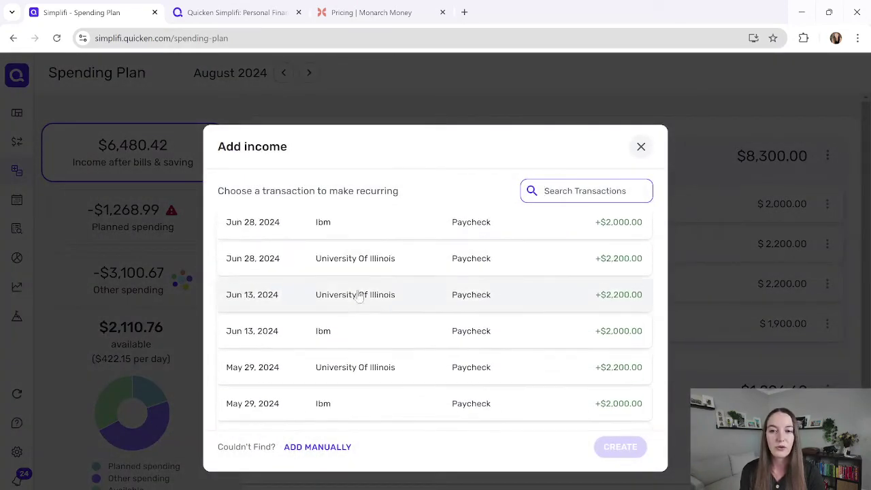
left_click(641, 149)
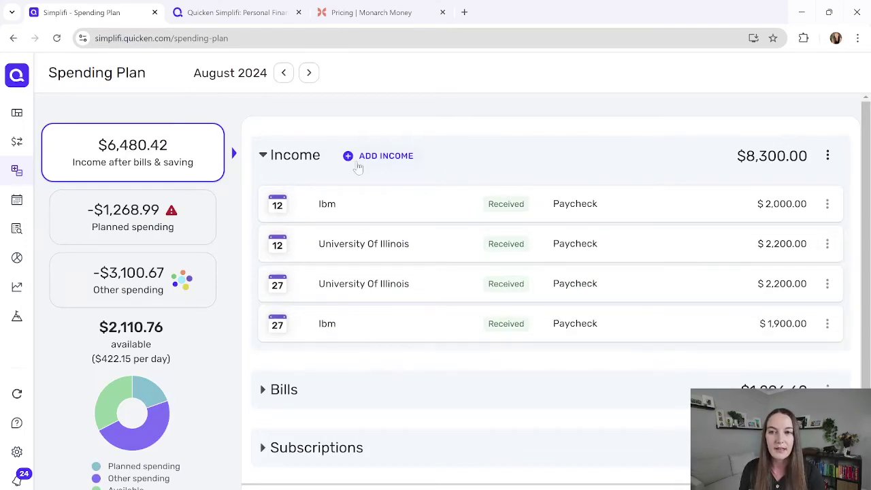
Step: Collapse Income and add the Aug 24, 2024 Comed transaction of $108.00 as a recurring bill in the spending plan
left_click(298, 155)
left_click(288, 212)
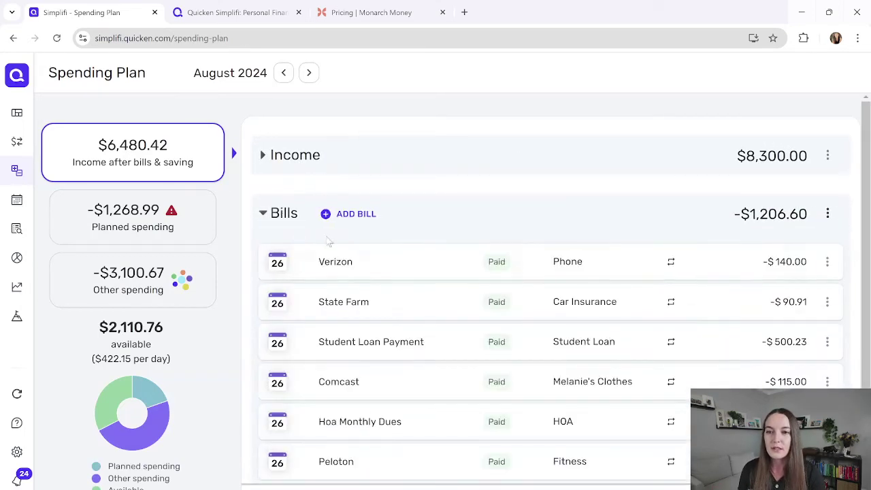
left_click(348, 215)
scroll(361, 296, "down", 5)
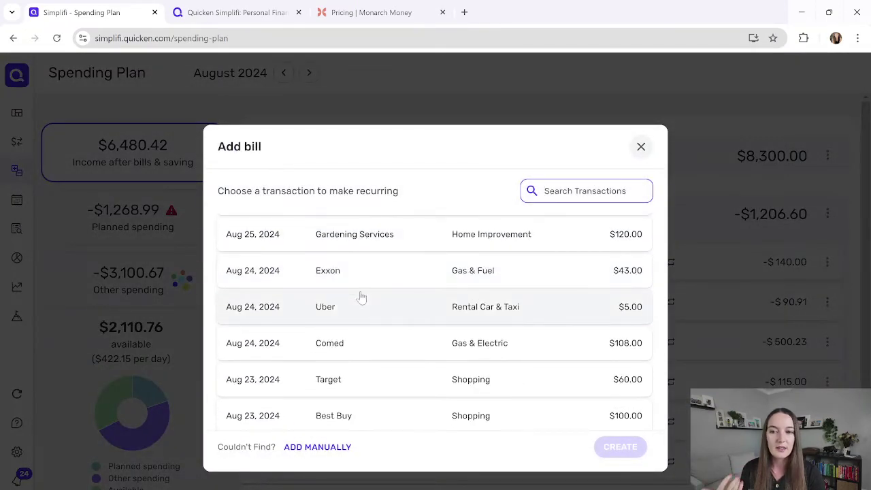
scroll(361, 297, "down", 1)
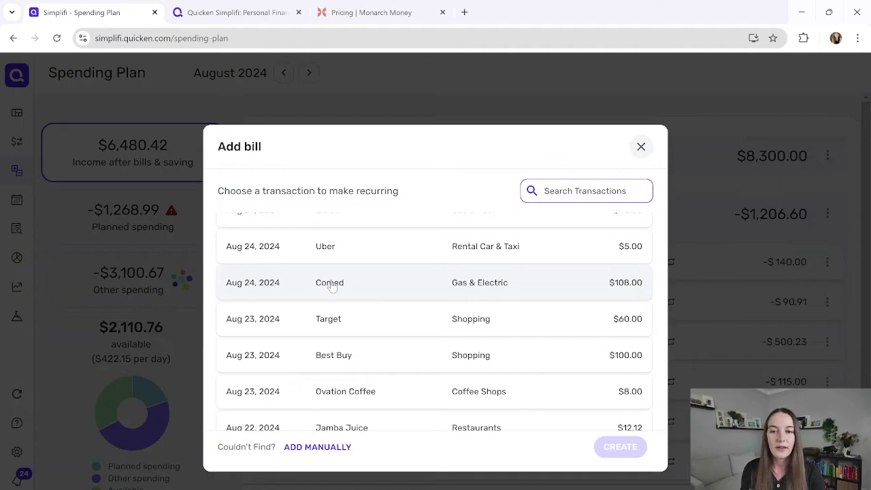
left_click(332, 287)
left_click(618, 452)
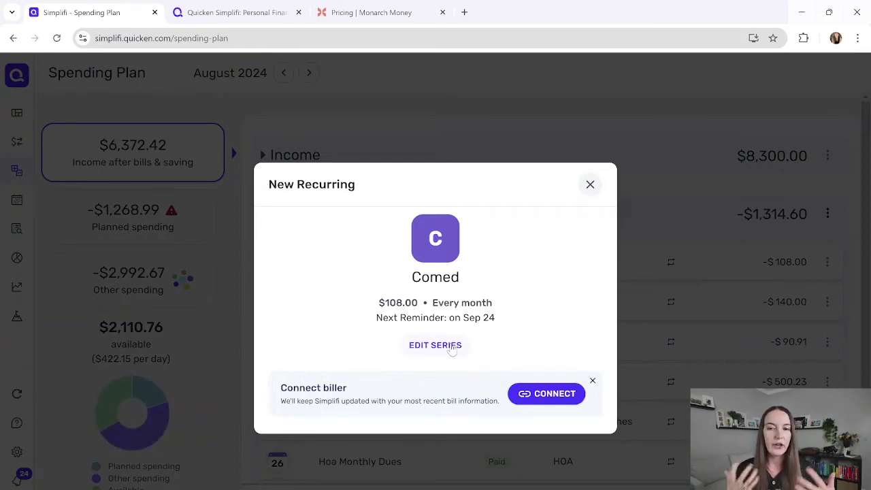
Step: View the basic details and the frequency and occurrence options of the new Comed bill series without changing them
left_click(435, 345)
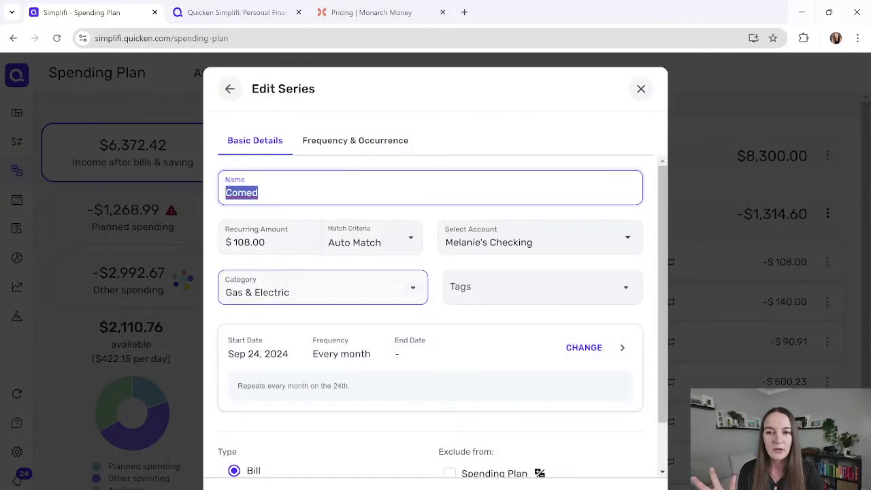
scroll(343, 355, "down", 1)
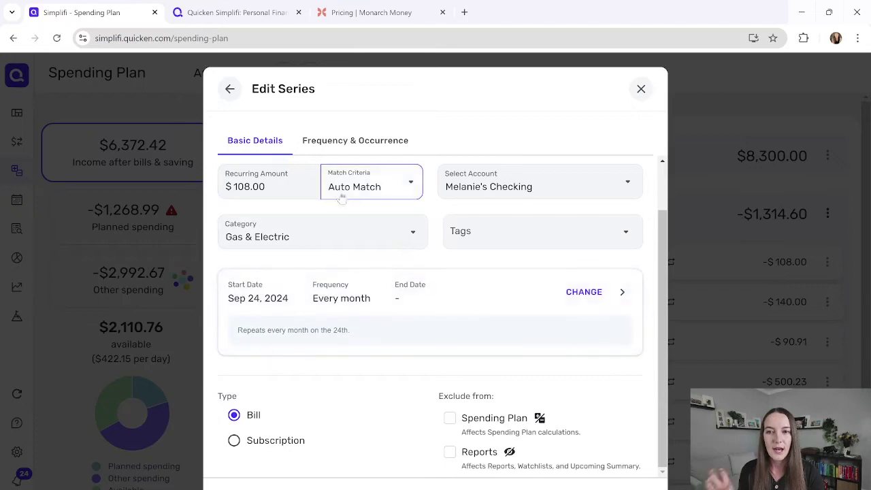
scroll(315, 254, "up", 1)
left_click(356, 141)
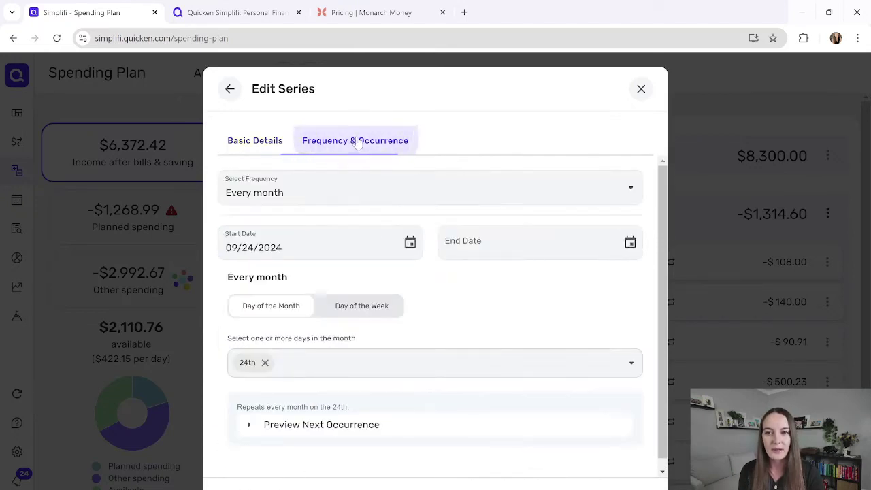
left_click(640, 90)
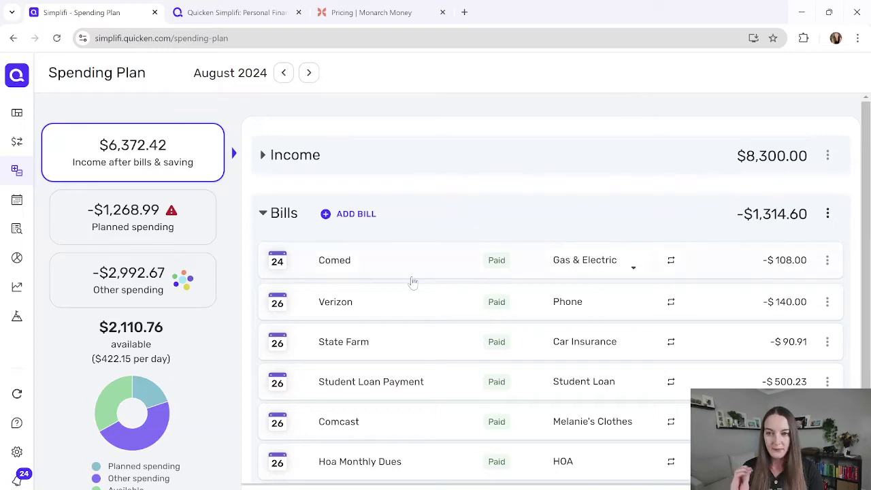
Step: Look over the bills listed in the August 2024 spending plan and collapse the Bills section
scroll(411, 282, "down", 1)
scroll(412, 281, "down", 1)
scroll(412, 282, "up", 2)
scroll(412, 282, "down", 1)
left_click(263, 153)
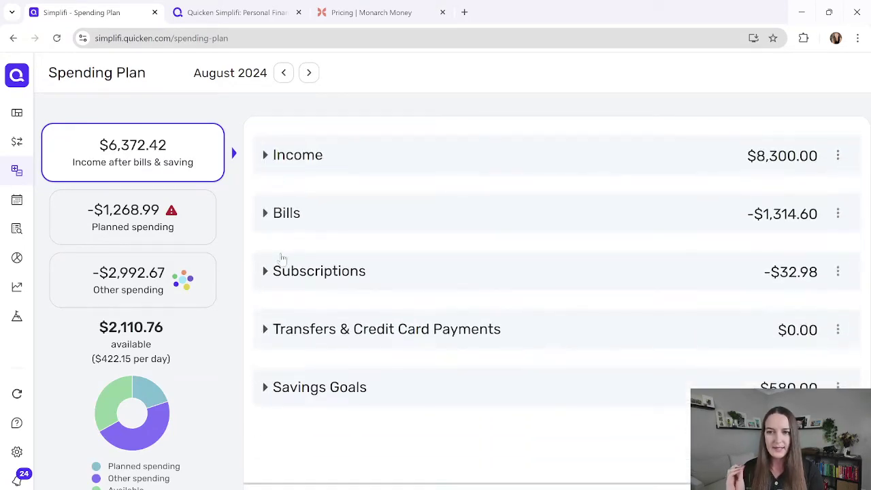
Step: Add the Aug 17, 2024 Disney+ transaction of $7.99 as a recurring subscription and collapse the Subscriptions section
left_click(282, 276)
left_click(442, 272)
scroll(377, 296, "down", 2)
scroll(377, 296, "down", 7)
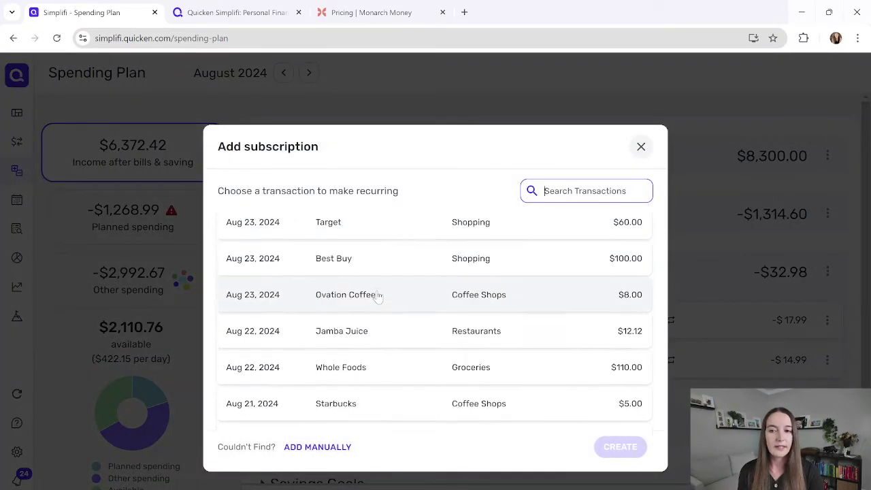
scroll(379, 297, "down", 5)
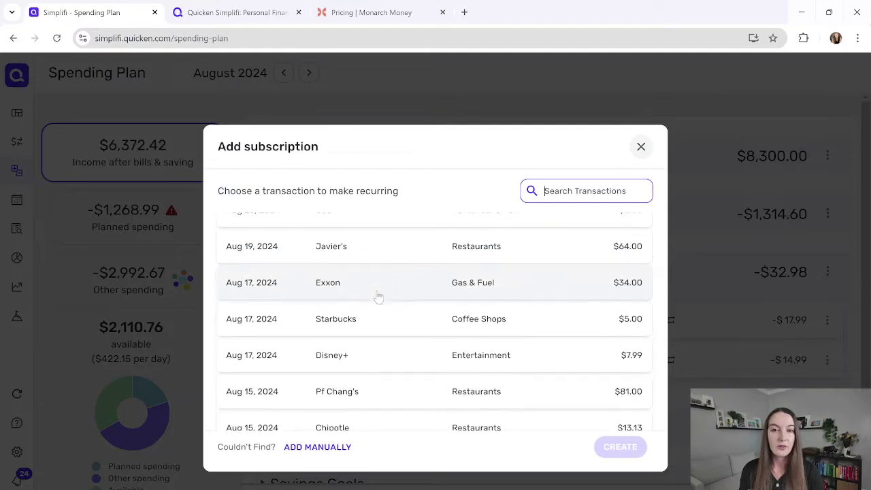
left_click(385, 351)
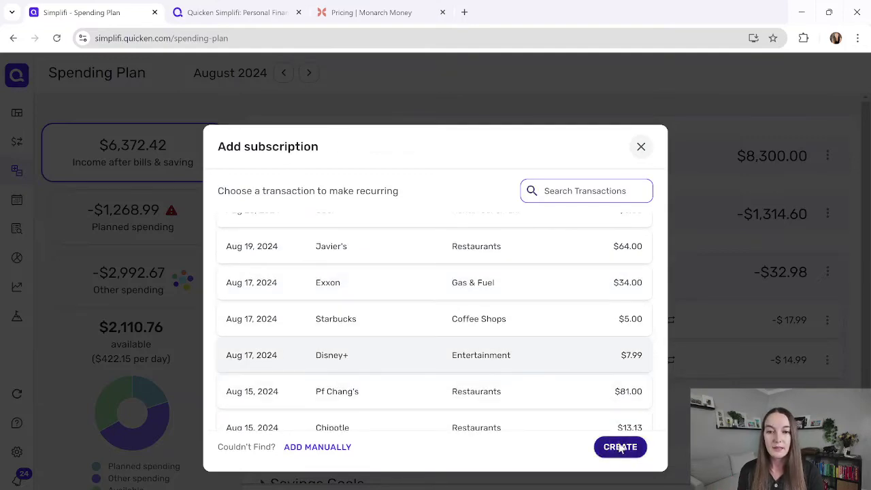
left_click(618, 446)
left_click(589, 184)
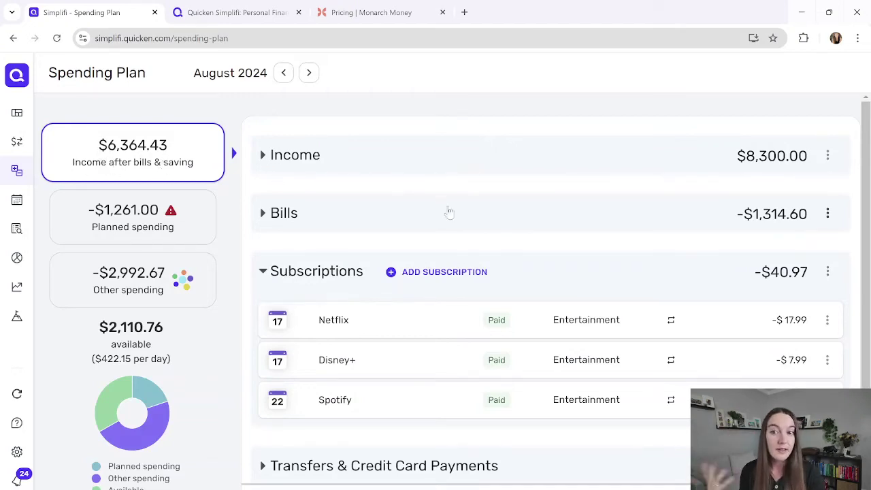
left_click(263, 270)
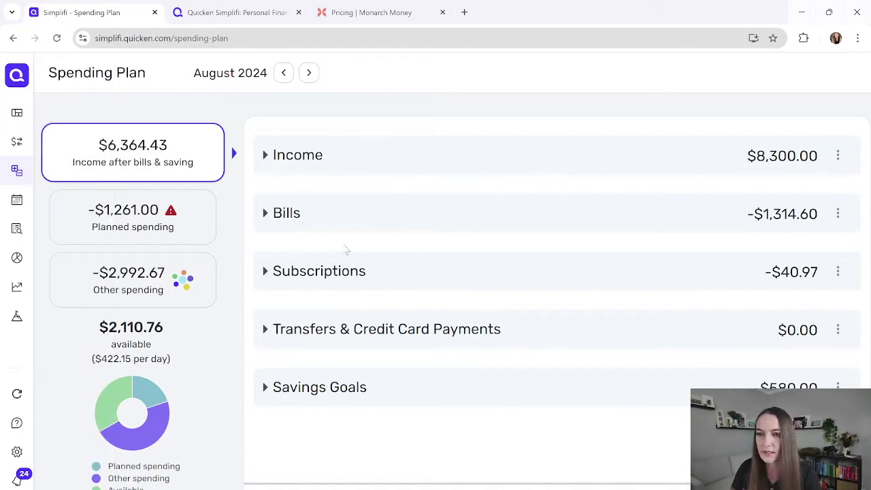
Step: Switch to Monarch, open the August 2024 budget, and view the unbudgeted income categories before collapsing them again
key("alt+Tab")
key("Tab")
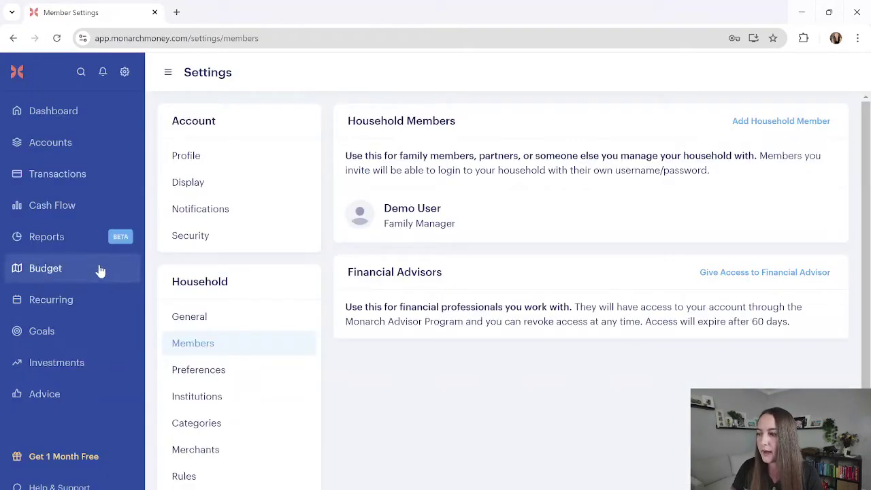
left_click(45, 268)
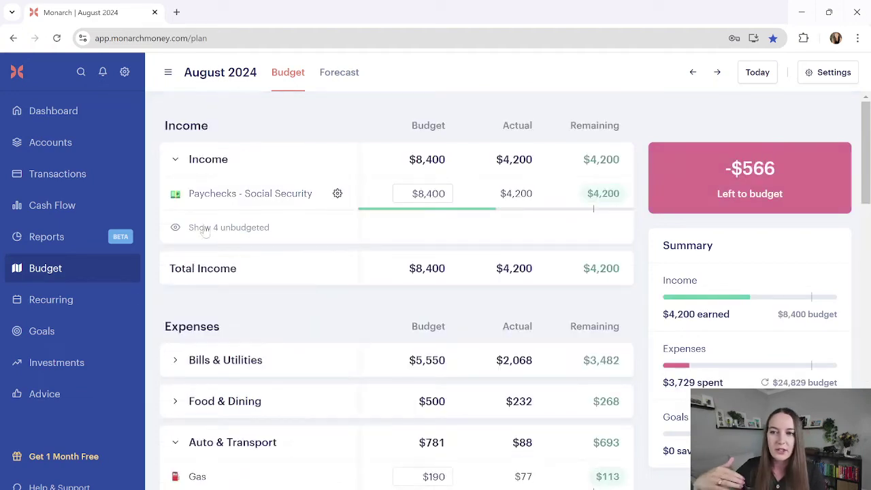
left_click(207, 236)
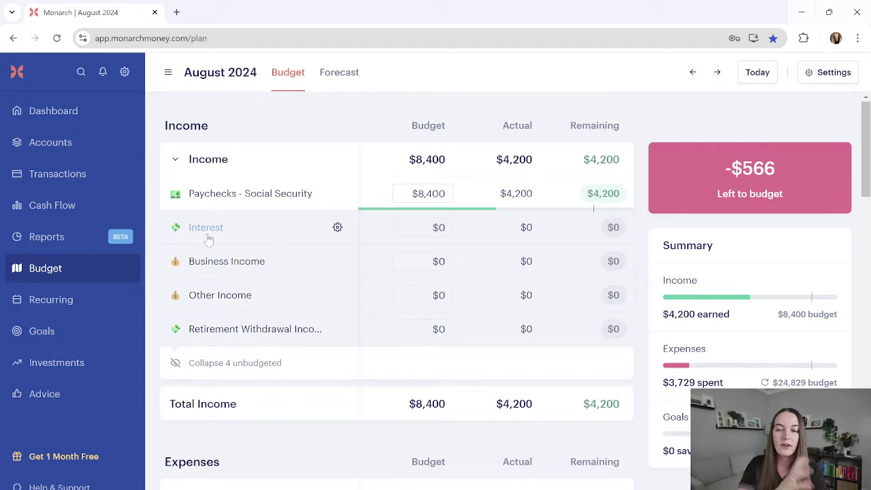
left_click(229, 302)
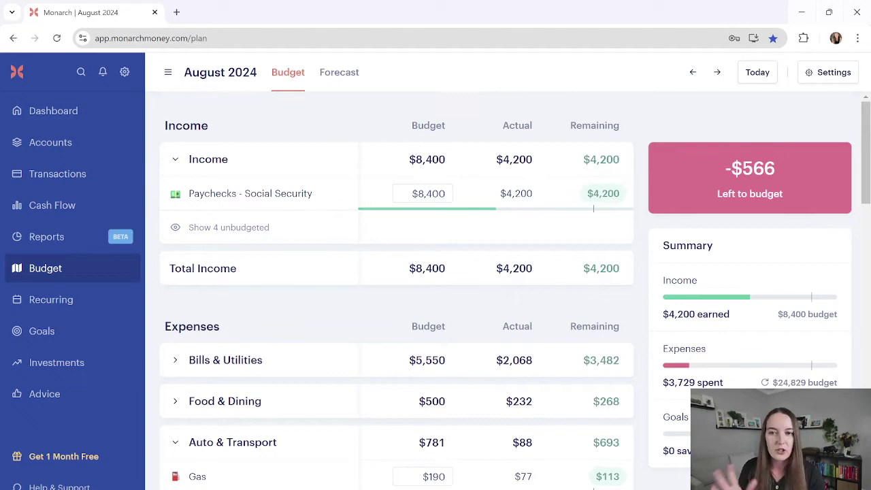
Step: View the past monthly amounts for the Social Security paychecks budget and expand the Food & Dining and Bills & Utilities expense groups
left_click(423, 193)
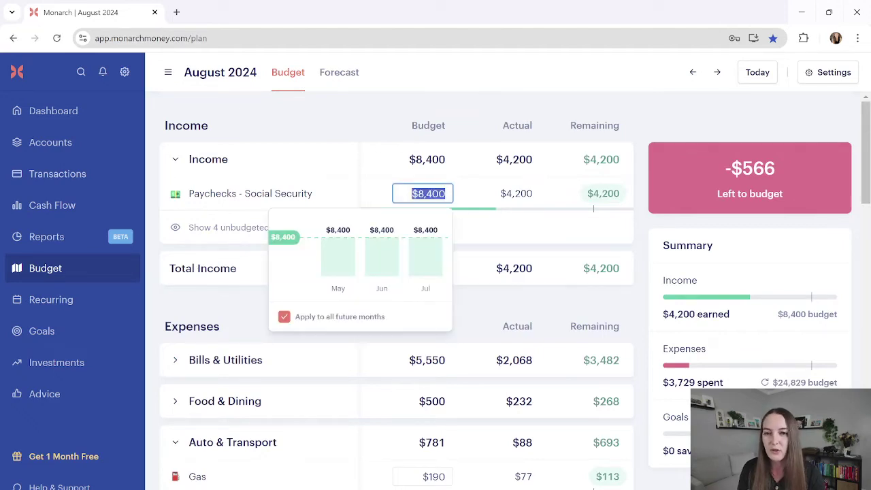
left_click(469, 198)
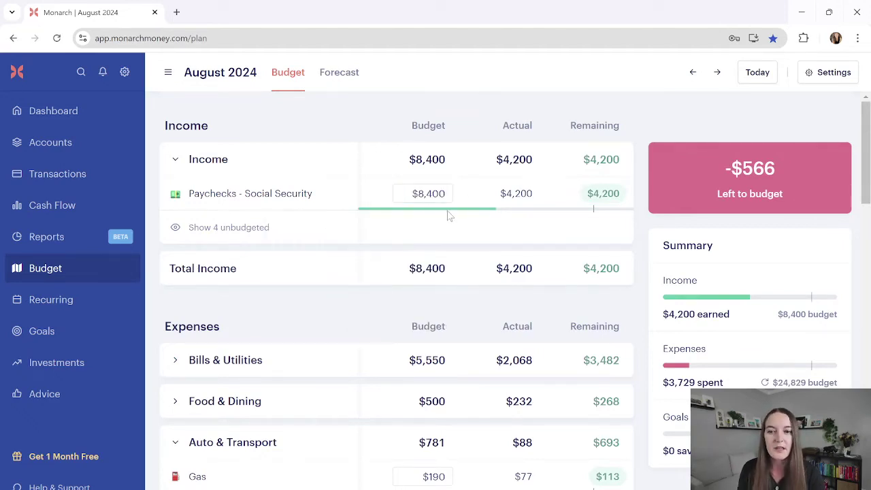
scroll(447, 210, "down", 2)
left_click(175, 279)
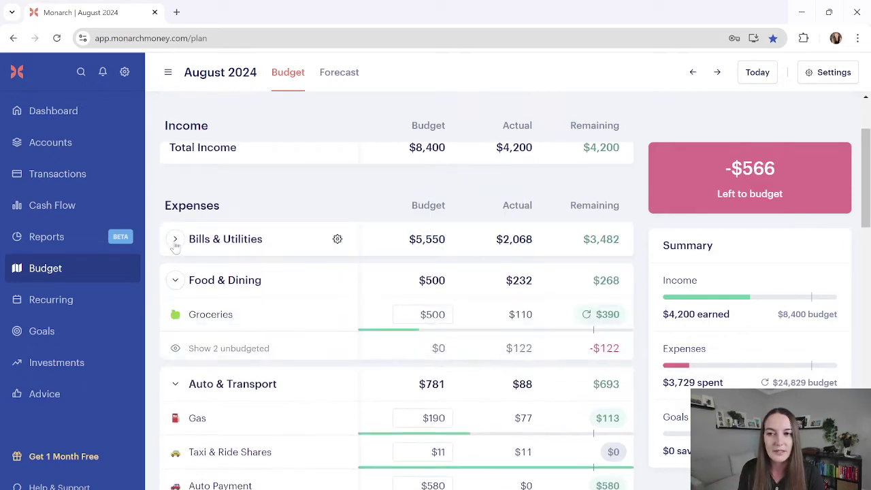
left_click(175, 241)
scroll(395, 285, "down", 2)
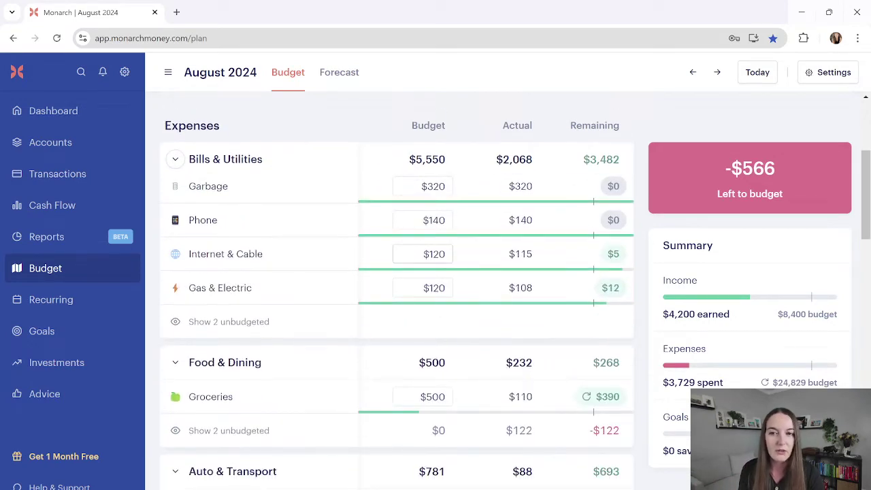
scroll(407, 256, "up", 3)
scroll(188, 295, "down", 2)
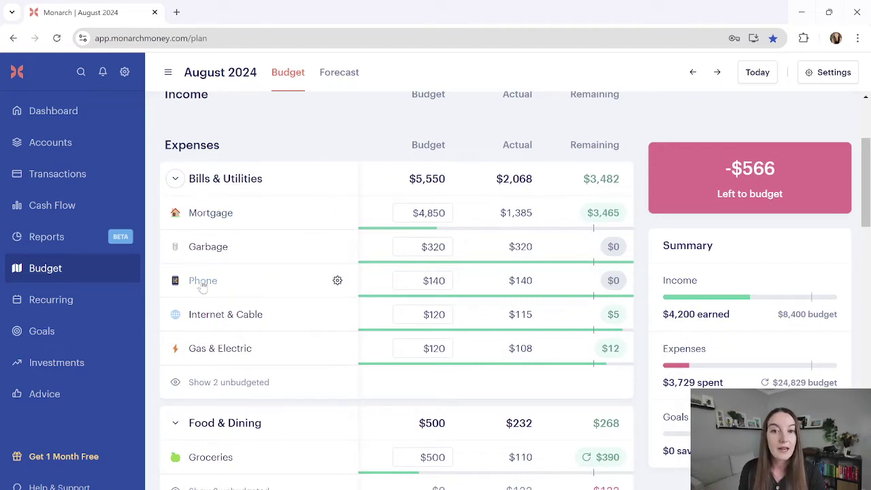
Step: Look through the August 2024 budget's expense groups down to Health & Wellness and return to the income and left-to-budget summary
left_click(257, 180)
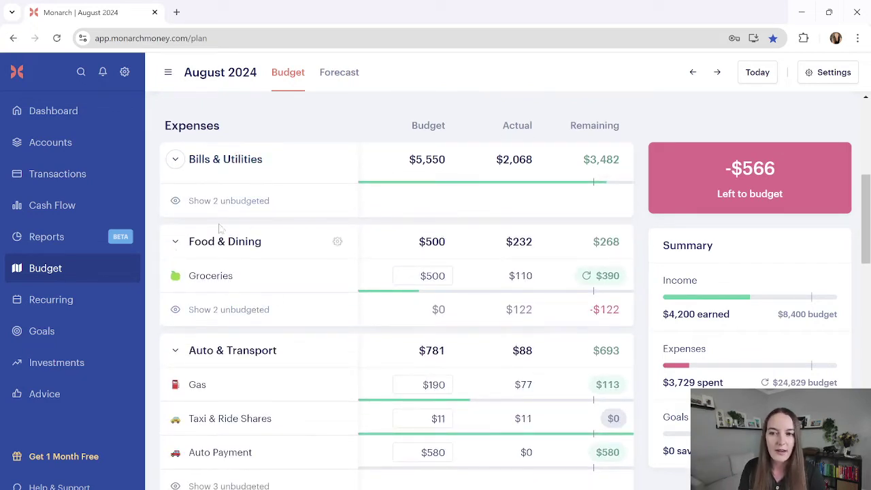
scroll(224, 281, "down", 3)
scroll(242, 345, "down", 7)
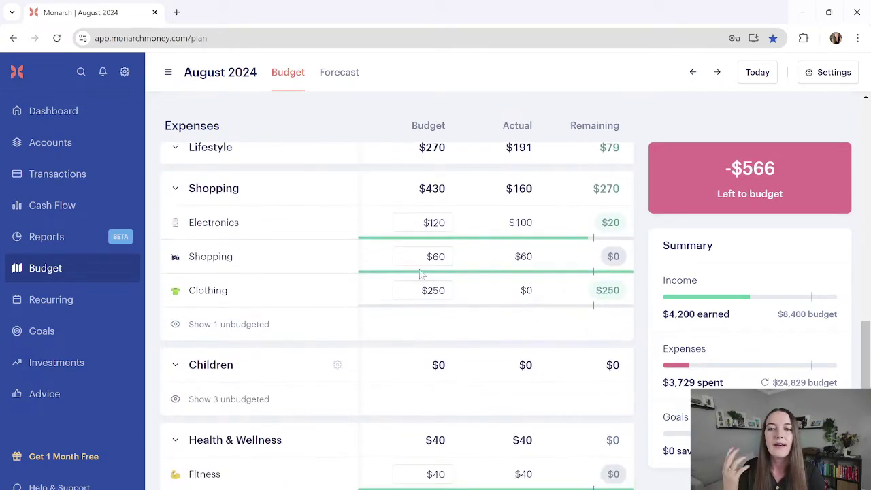
scroll(412, 350, "up", 10)
scroll(396, 306, "up", 2)
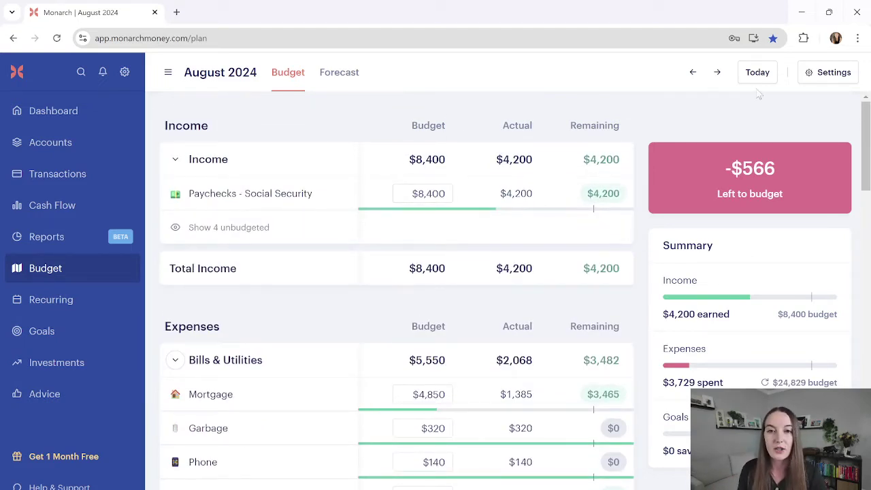
mouse_move(782, 180)
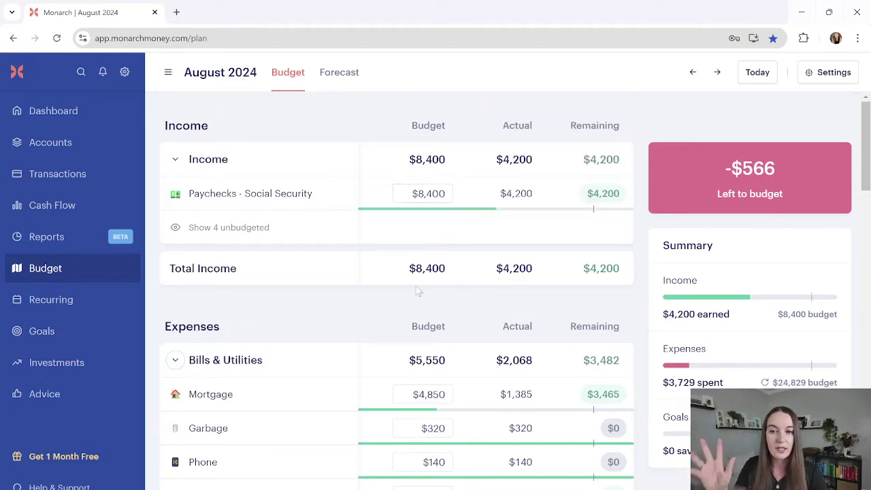
Step: Set the Loan Repayment budget in the Financial group to $200 and the Cc goal's contribution to $0
scroll(418, 289, "down", 7)
mouse_move(842, 176)
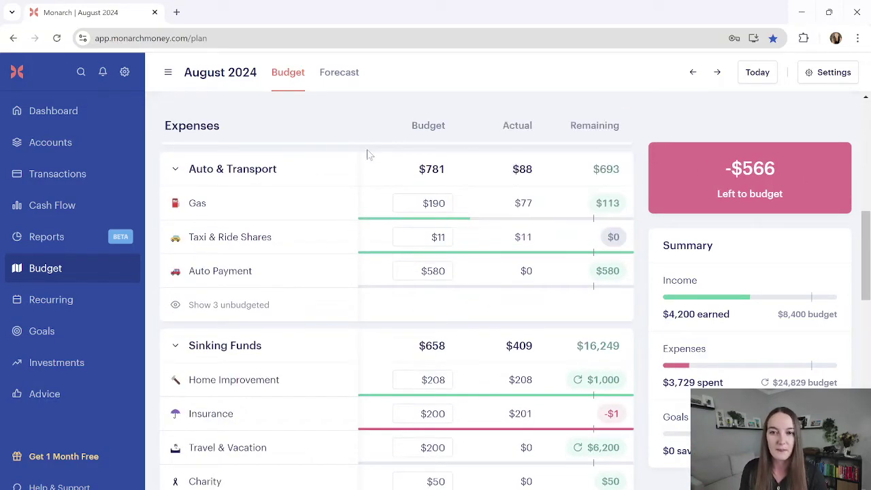
scroll(387, 332, "down", 3)
scroll(384, 446, "down", 6)
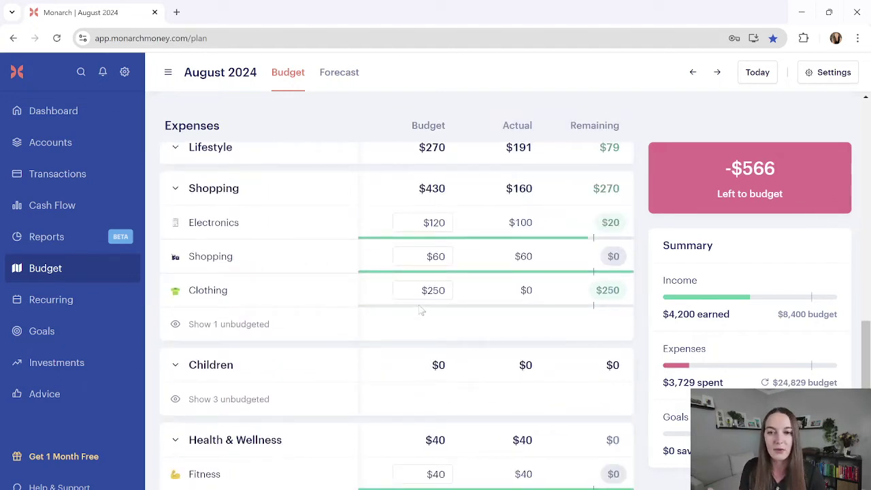
scroll(420, 311, "down", 5)
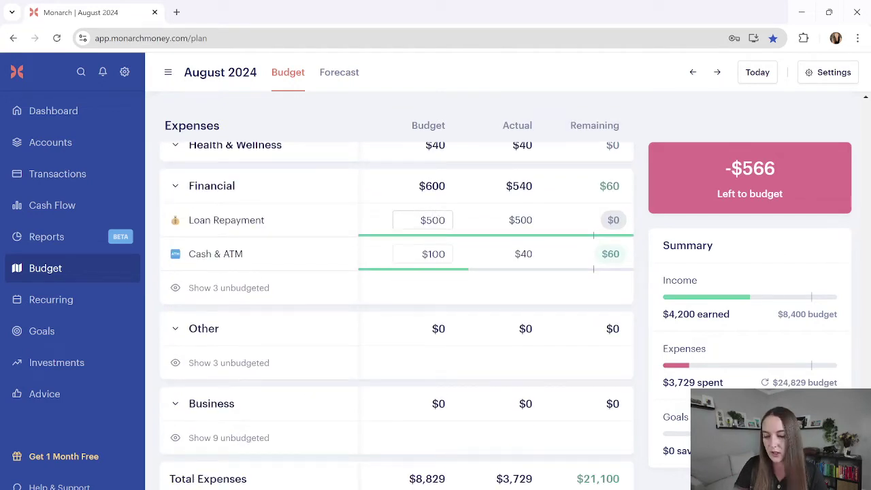
left_click(432, 219)
type("200")
key("Return")
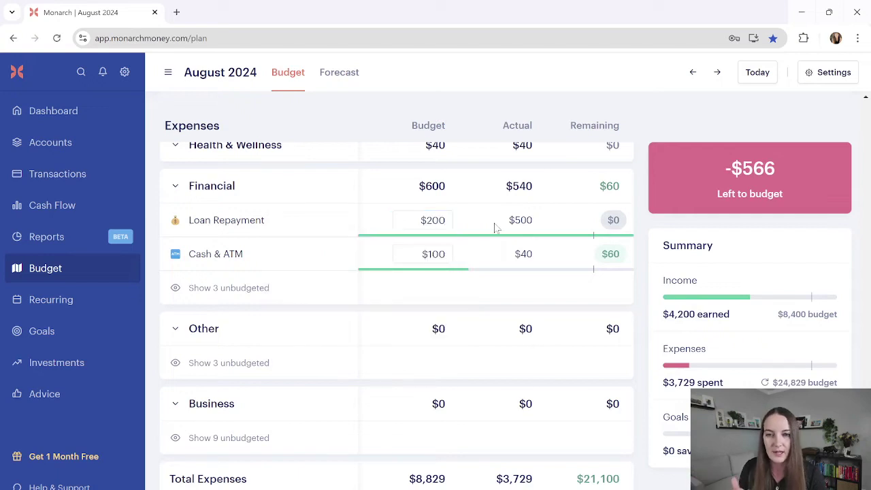
mouse_move(725, 207)
scroll(657, 304, "down", 3)
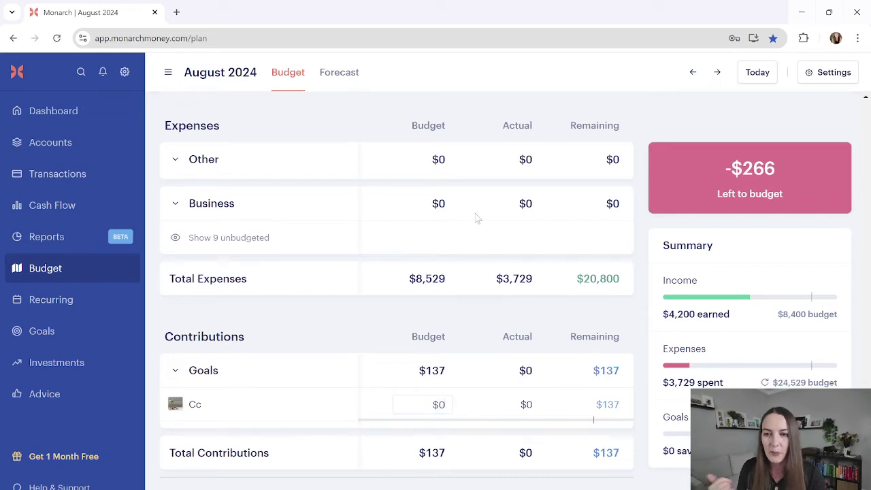
Step: Preview the monthly rollover options of the Electronics category in the Shopping group and close its settings without saving
scroll(480, 218, "up", 4)
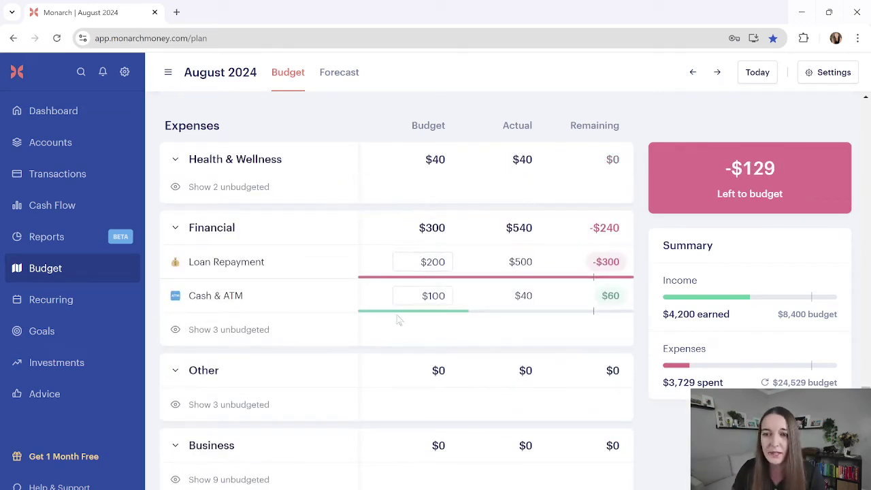
scroll(381, 316, "up", 4)
scroll(384, 295, "up", 2)
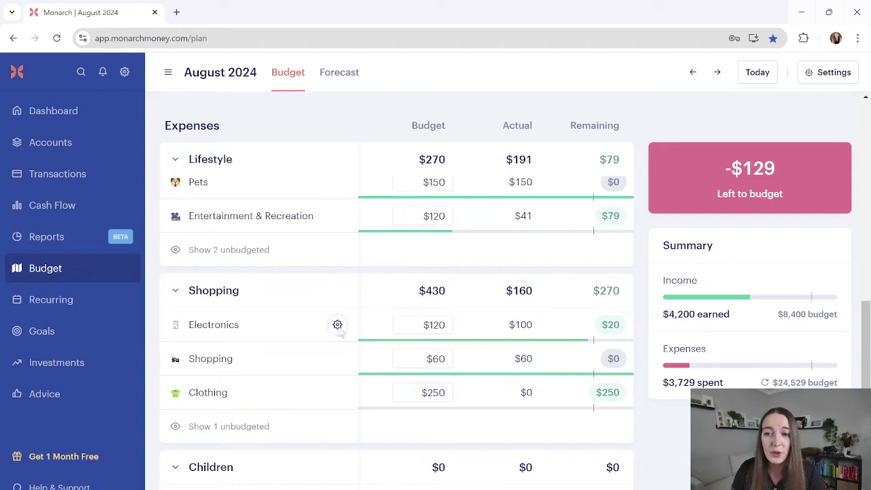
left_click(336, 325)
left_click(564, 351)
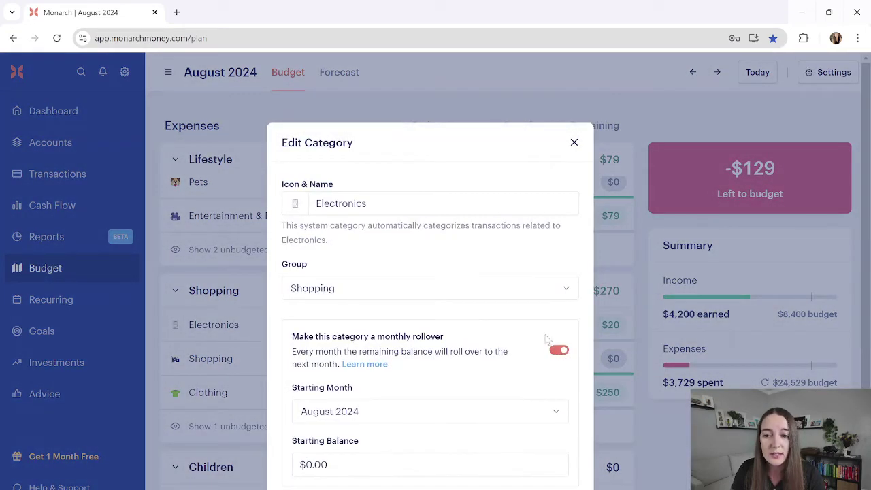
scroll(546, 339, "down", 1)
scroll(578, 236, "up", 1)
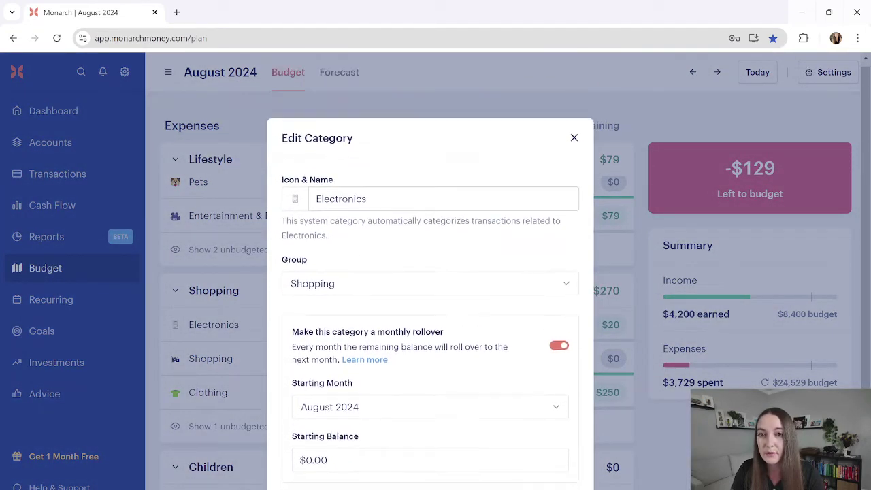
left_click(574, 140)
Step: Show the unbudgeted category in the Sinking Funds group
scroll(452, 236, "up", 5)
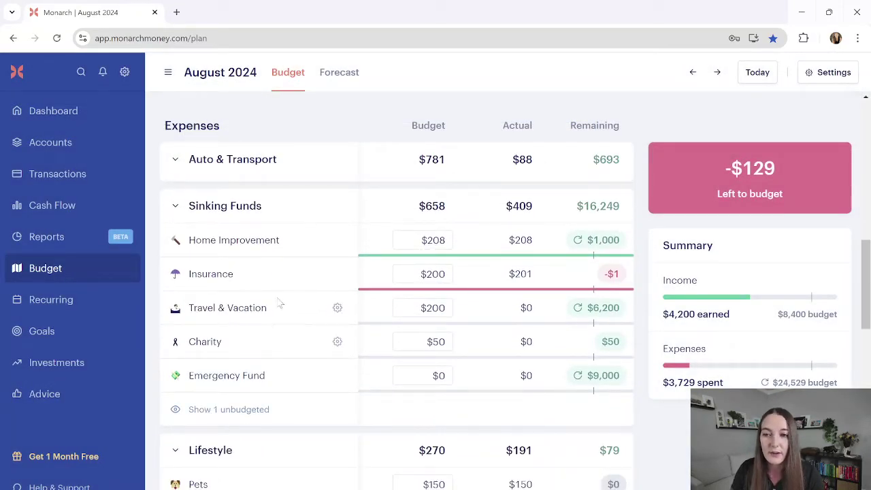
left_click(241, 419)
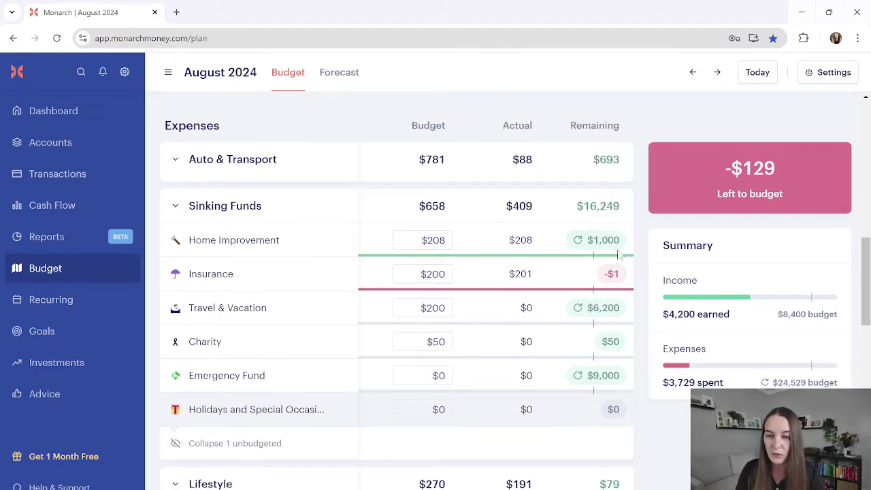
Step: Switch to Simplifi's August 2024 spending plan and view the Savings Goals section before collapsing it again
key("alt+Tab")
key("Tab")
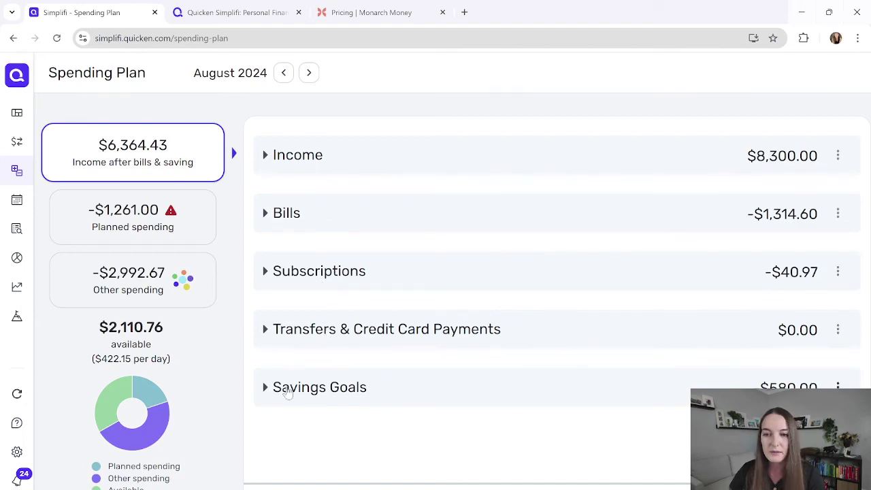
left_click(287, 393)
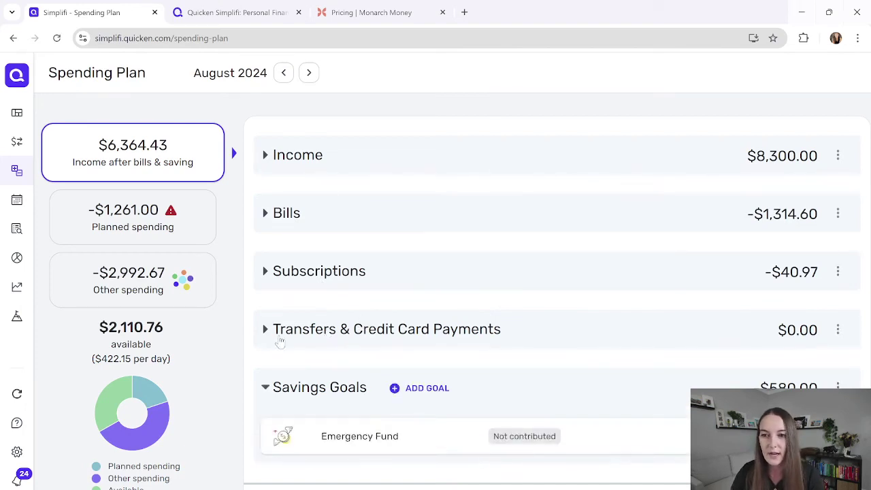
left_click(294, 388)
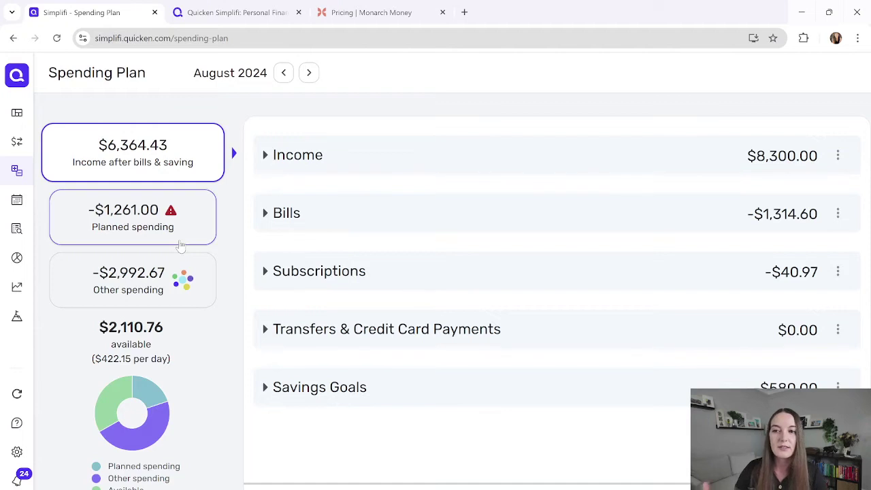
left_click(344, 398)
Step: Review the August 2024 planned spending and view the one-time and monthly options for a new expense without adding one
left_click(185, 228)
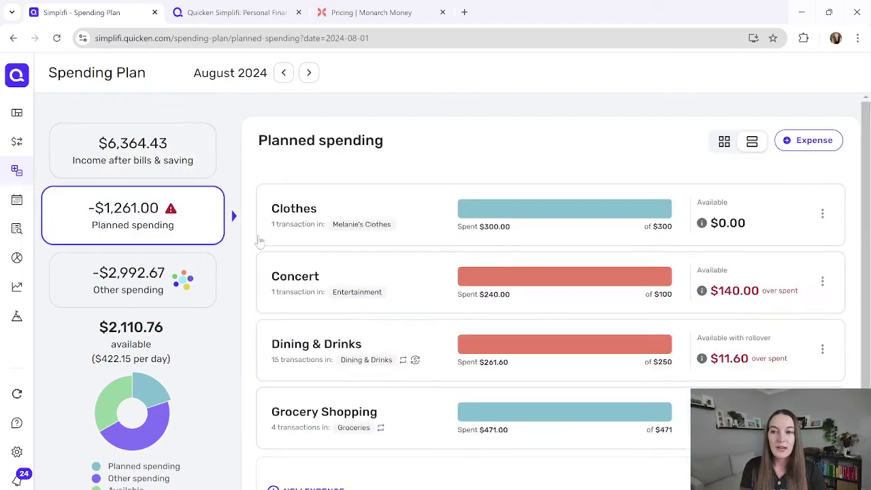
scroll(364, 419, "down", 1)
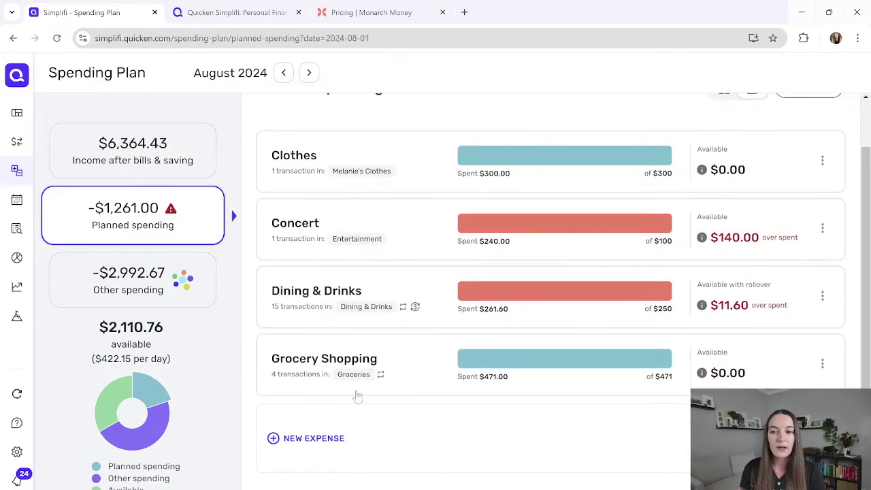
left_click(327, 442)
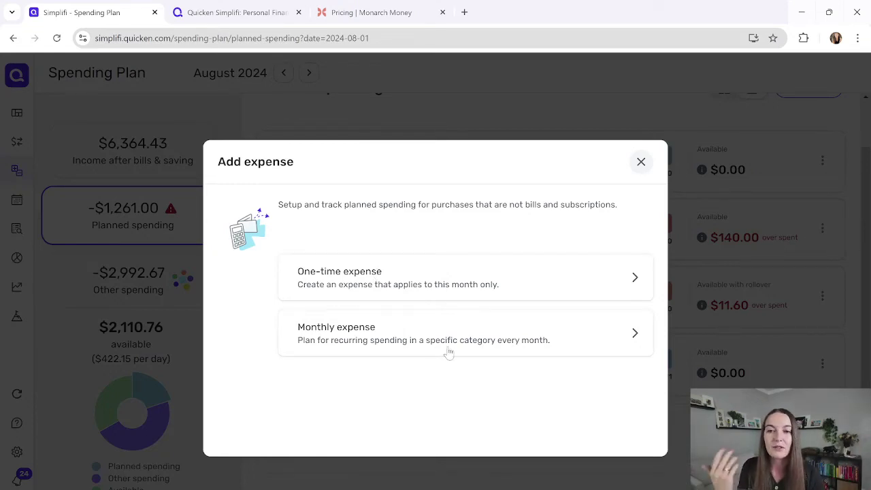
left_click(640, 162)
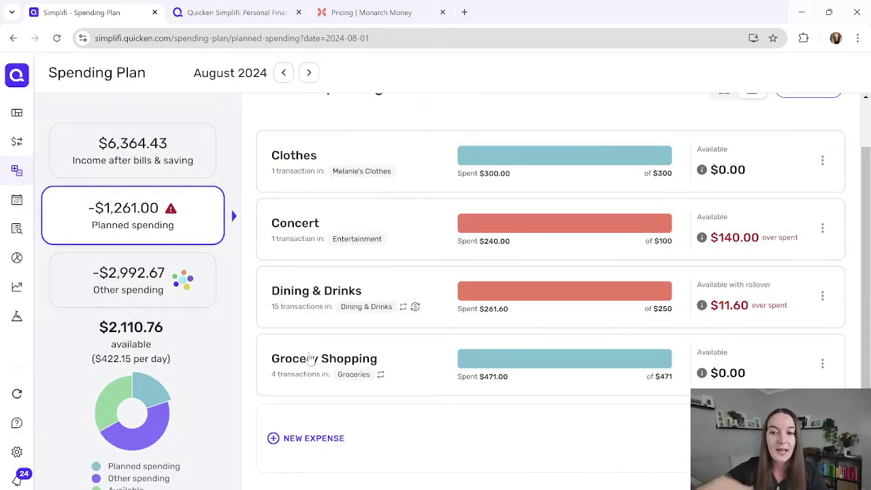
scroll(311, 362, "up", 1)
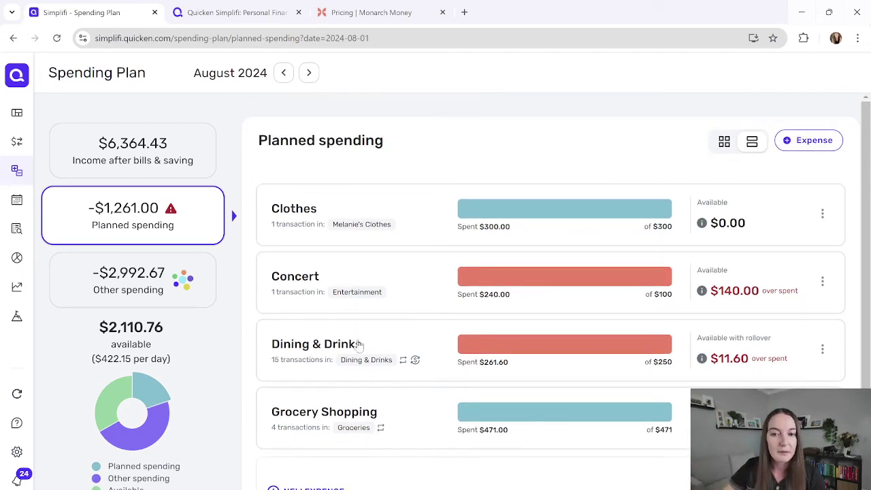
scroll(307, 334, "down", 1)
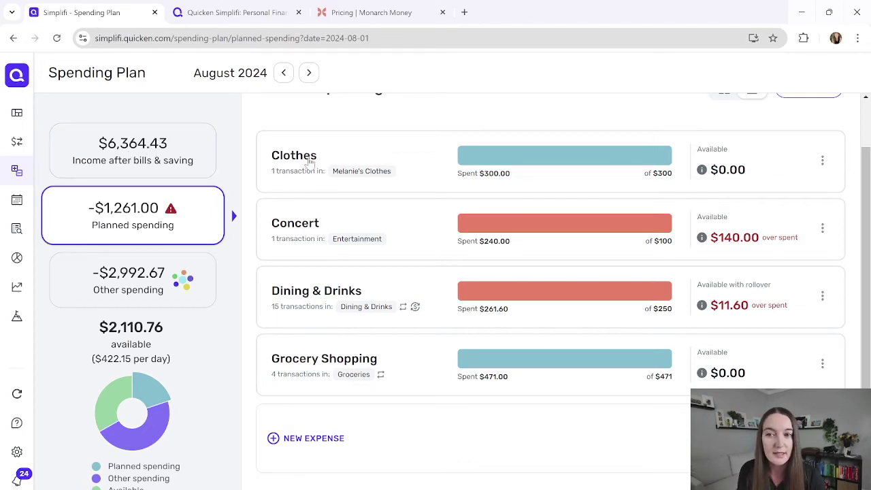
Step: Open the August 2024 other spending and view the category breakdown for Home and Travel
left_click(134, 297)
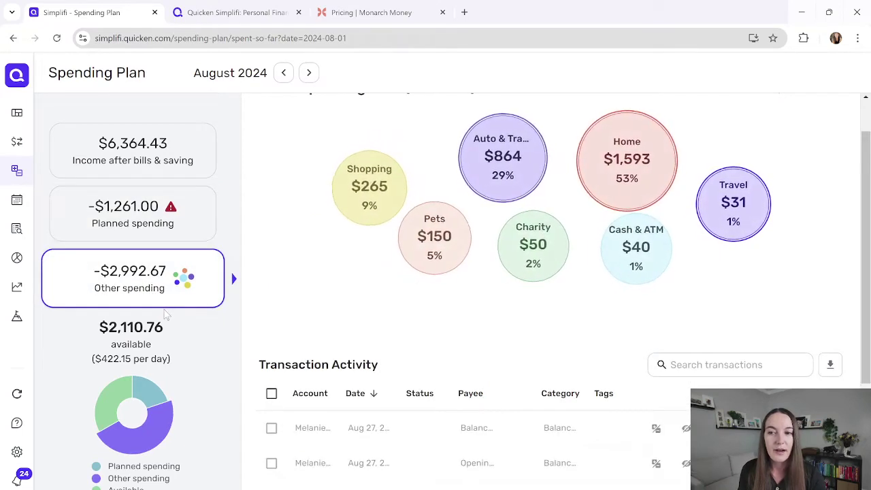
left_click(308, 73)
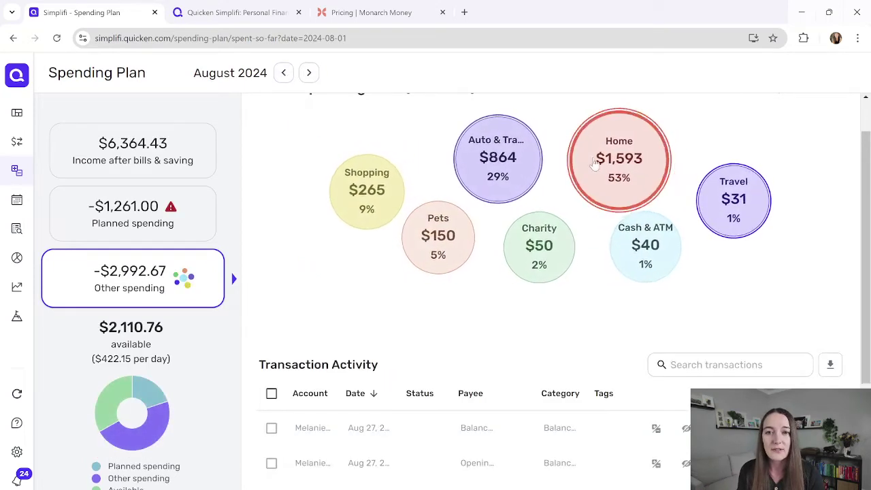
left_click(596, 163)
left_click(580, 156)
left_click(619, 254)
left_click(729, 204)
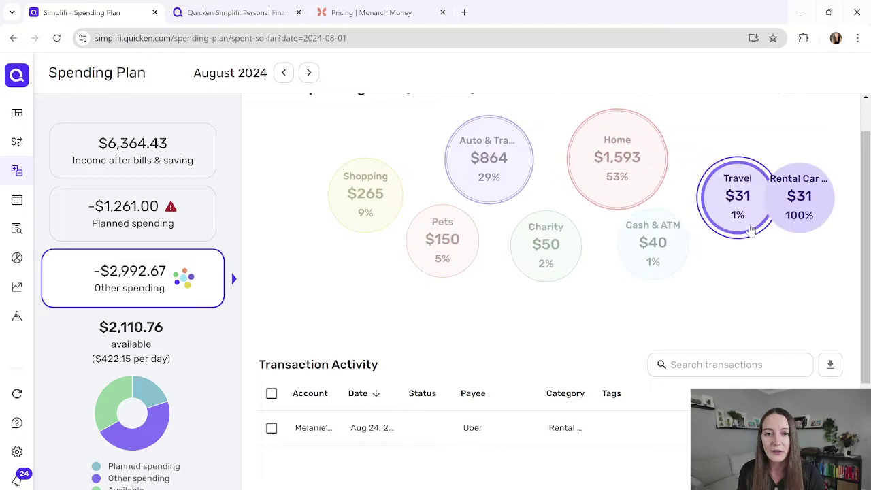
Step: View the Auto & Transport breakdown in other spending and look over its transactions
left_click(502, 158)
scroll(449, 238, "down", 2)
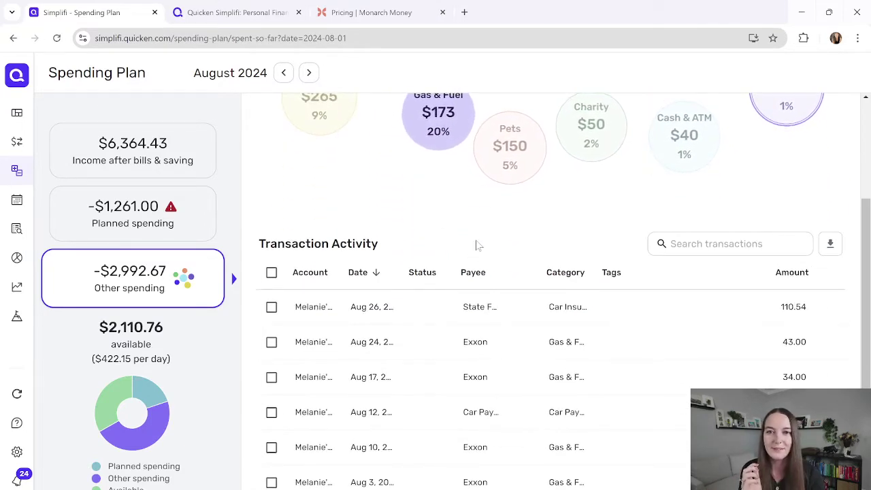
scroll(476, 245, "down", 2)
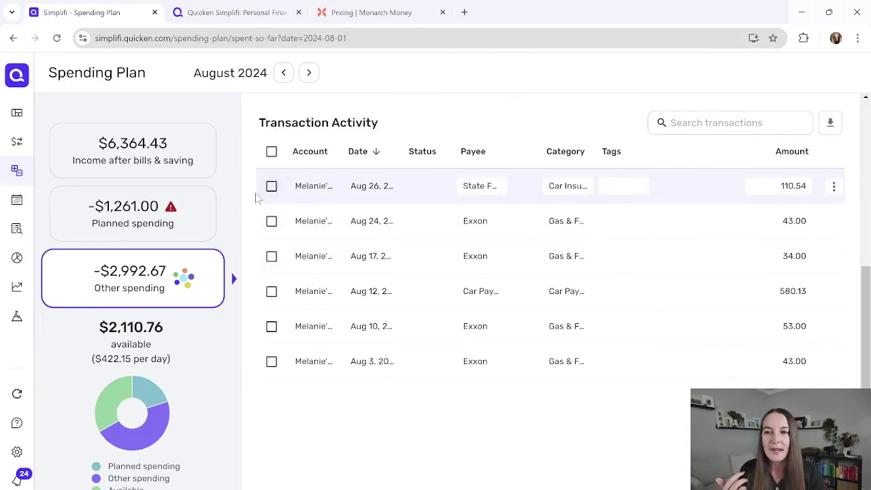
scroll(495, 369, "up", 5)
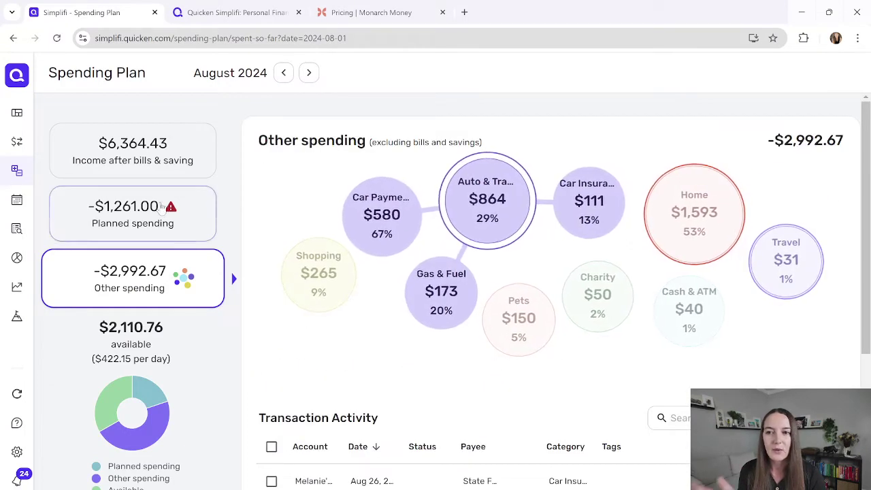
Step: Reset the August 2024 other spending chart and view the Auto & Transport breakdown again
left_click(163, 207)
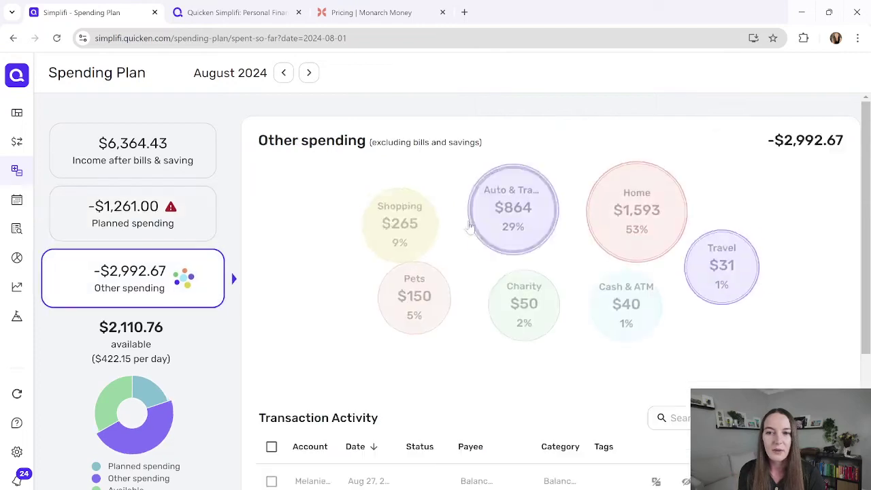
left_click(507, 221)
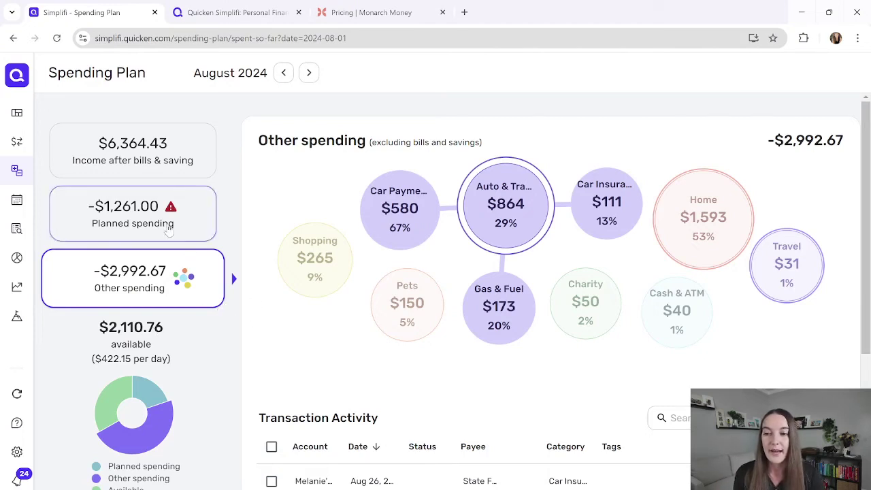
Step: Go to the September 2024 spending plan and view the Income section under income after bills and saving
left_click(310, 73)
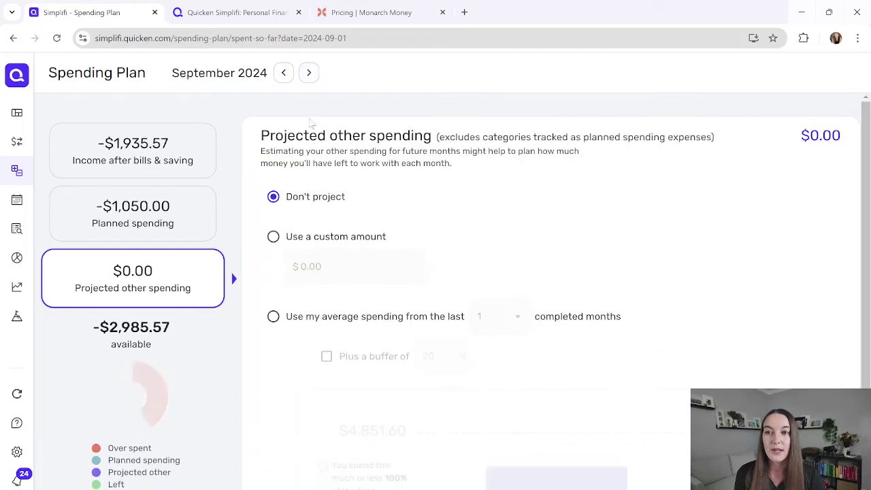
left_click(117, 165)
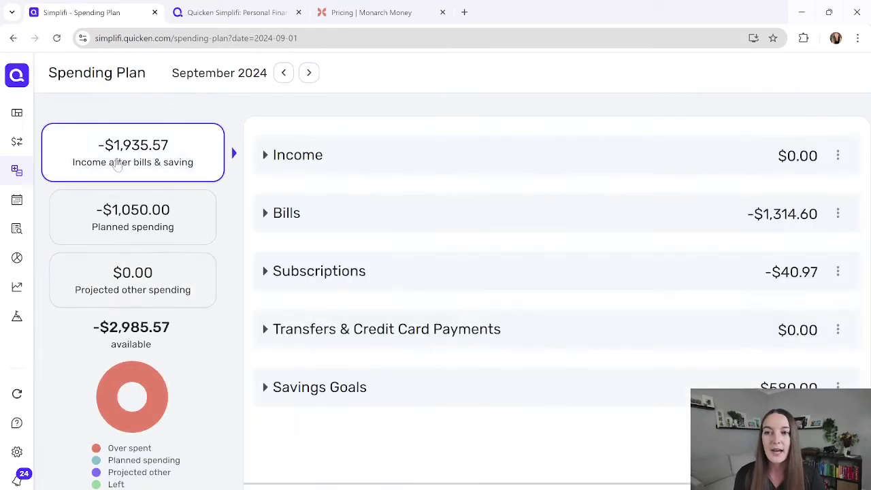
left_click(292, 155)
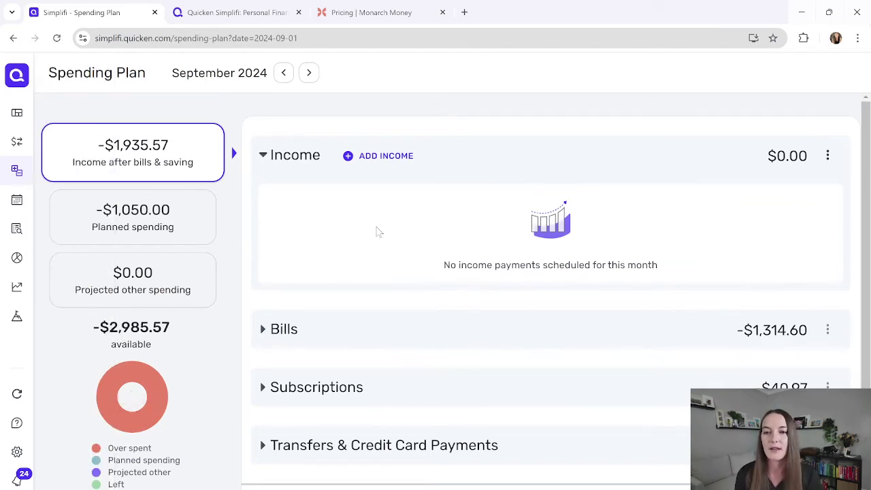
Step: Compare September 2024 planned spending with the previous month, then return to September's income after bills and saving
left_click(155, 235)
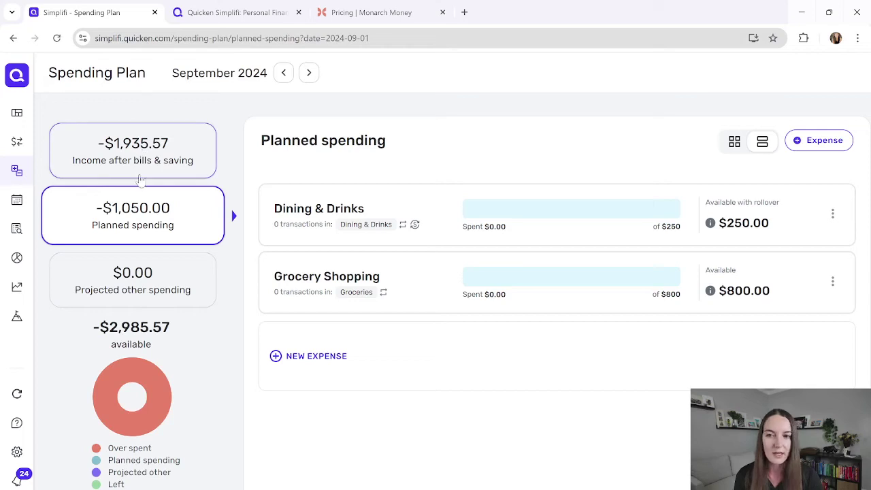
left_click(283, 72)
left_click(309, 73)
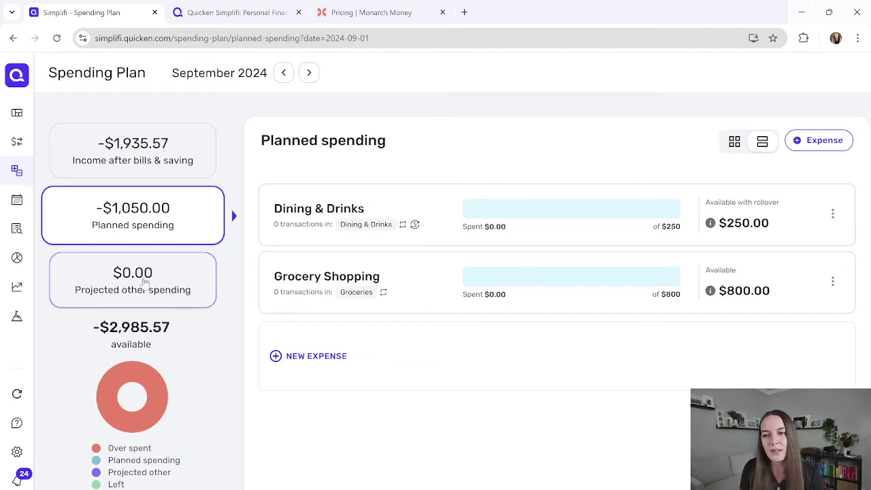
left_click(147, 176)
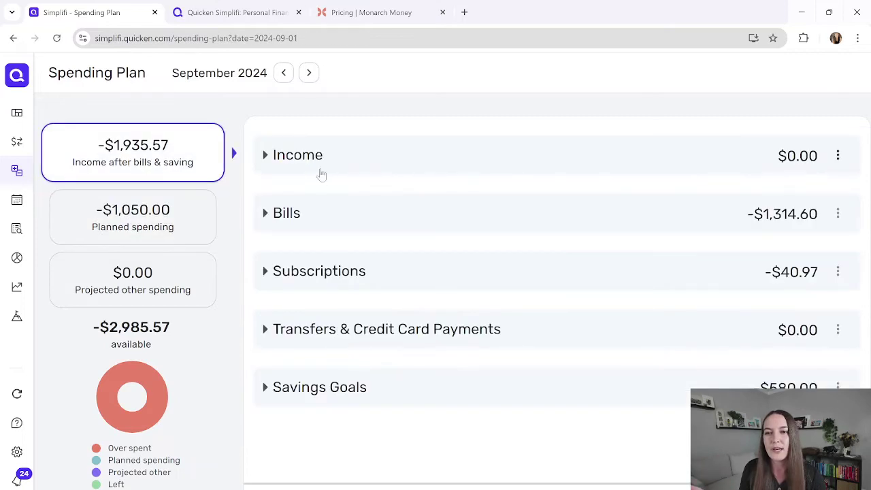
left_click(318, 170)
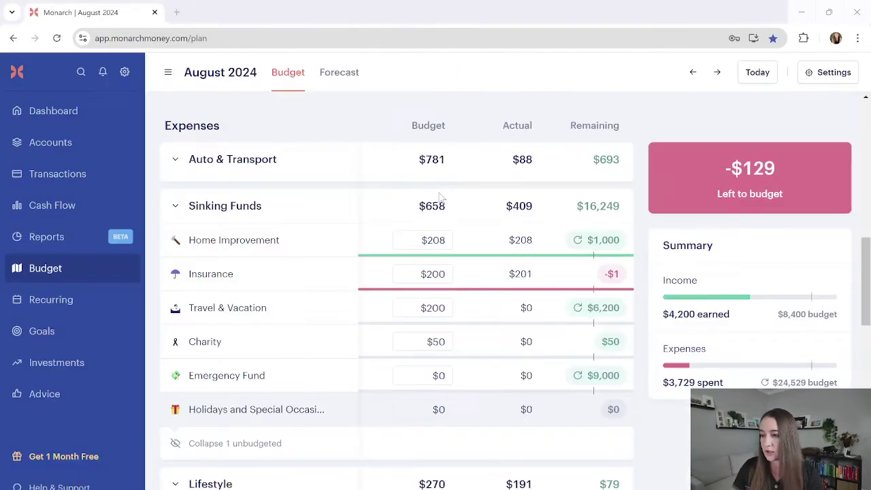
Step: Switch to Monarch Money's August 2024 budget and set the Paychecks - Social Security income budget to $9,000
scroll(377, 209, "up", 10)
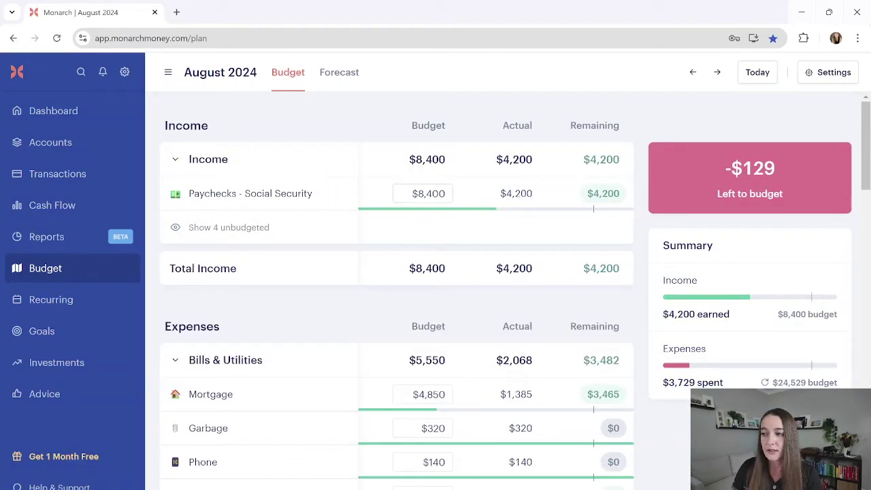
left_click(428, 193)
type("9000")
key("Return")
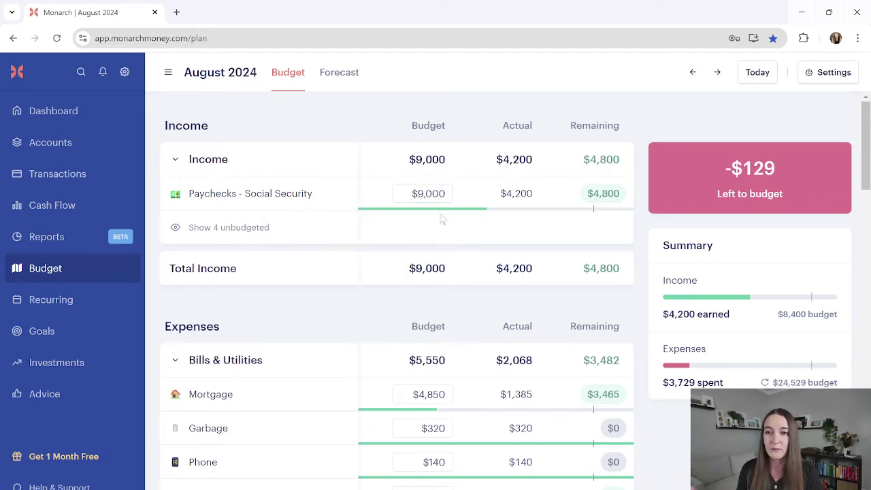
mouse_move(795, 151)
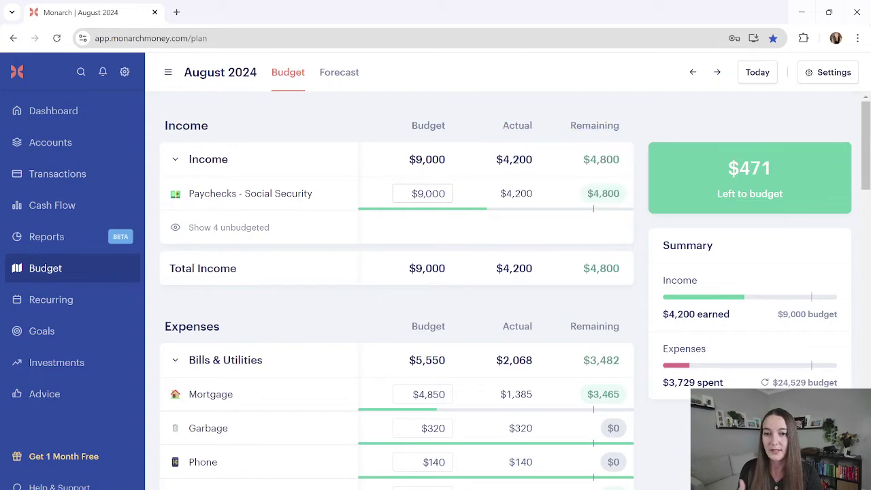
Step: Look over the August 2024 expense budgets down to Sinking Funds and Lifestyle, then return to the income section
scroll(422, 362, "down", 3)
scroll(422, 361, "down", 5)
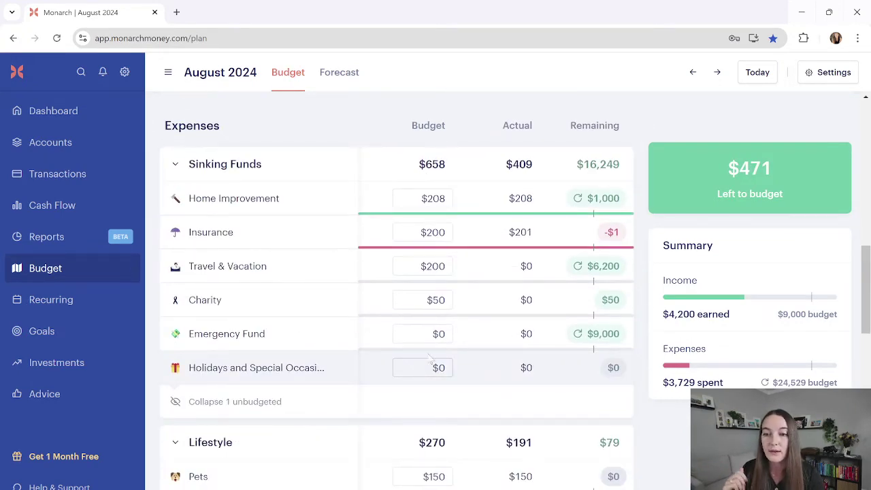
scroll(422, 361, "up", 10)
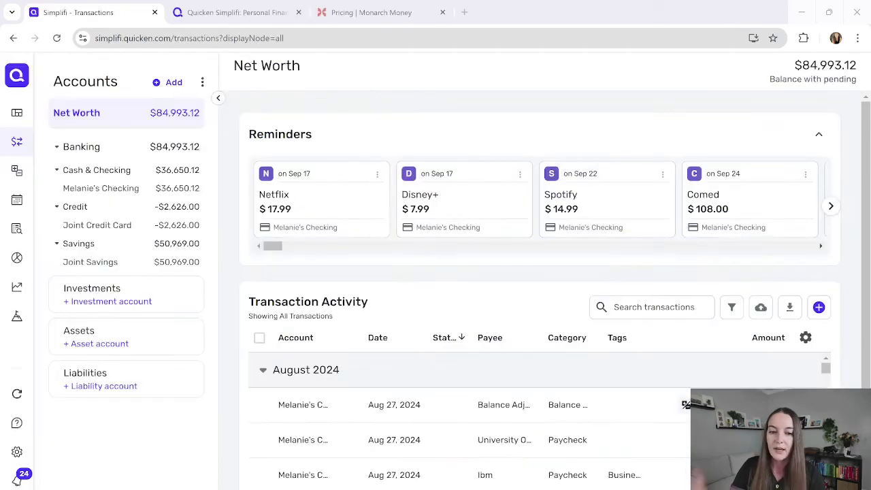
Step: Switch to Simplifi and open the August 2024 spending plan overview
mouse_move(7, 151)
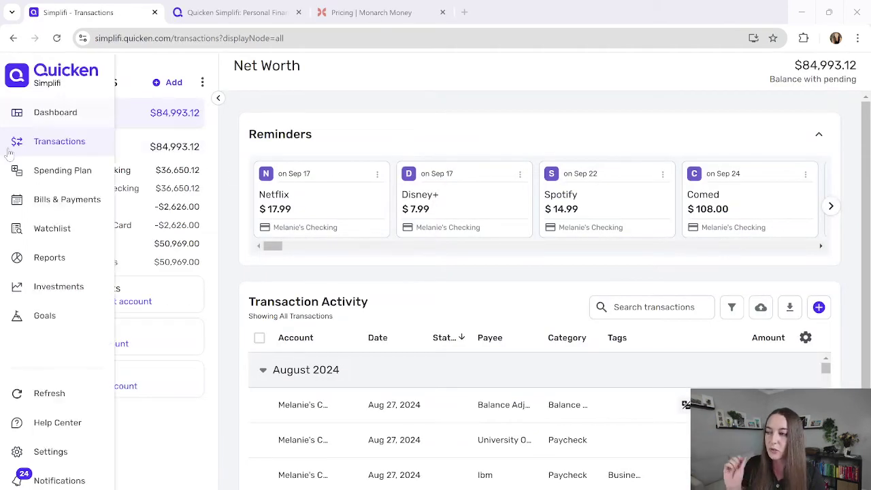
left_click(60, 171)
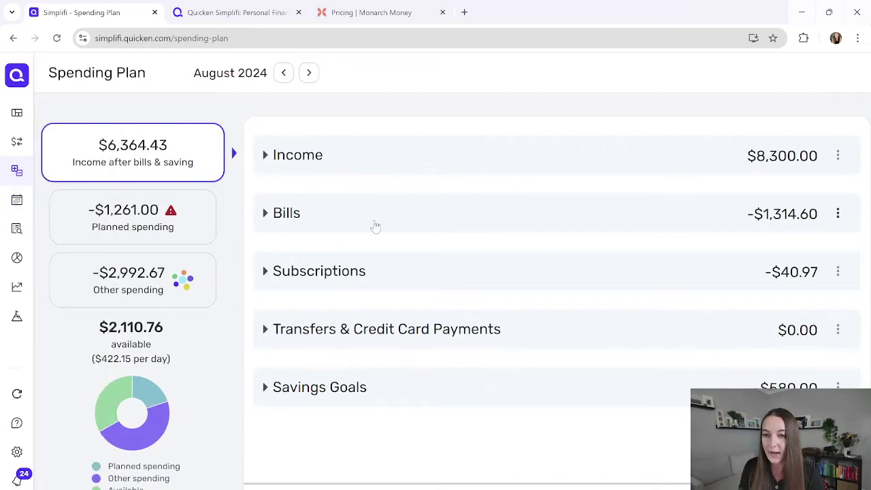
Step: Open the cash flow projection in Bills & Payments and examine the upcoming September payments on the checking account line
mouse_move(31, 231)
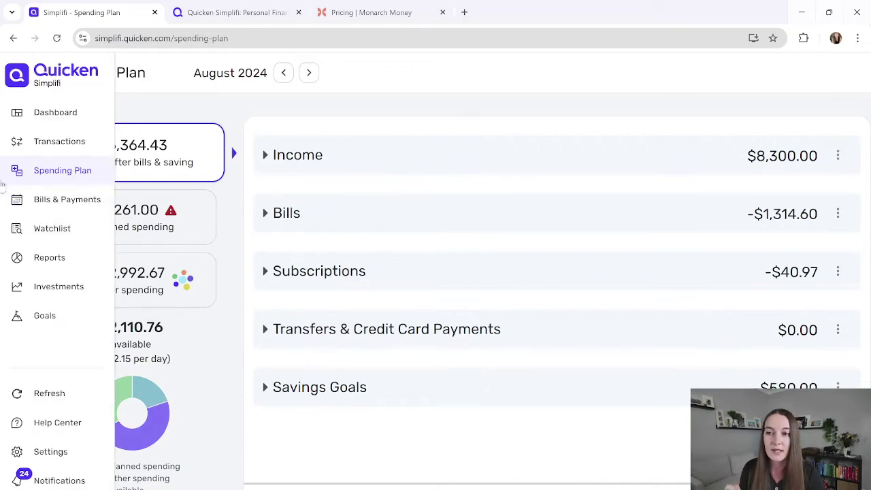
left_click(46, 204)
left_click(148, 111)
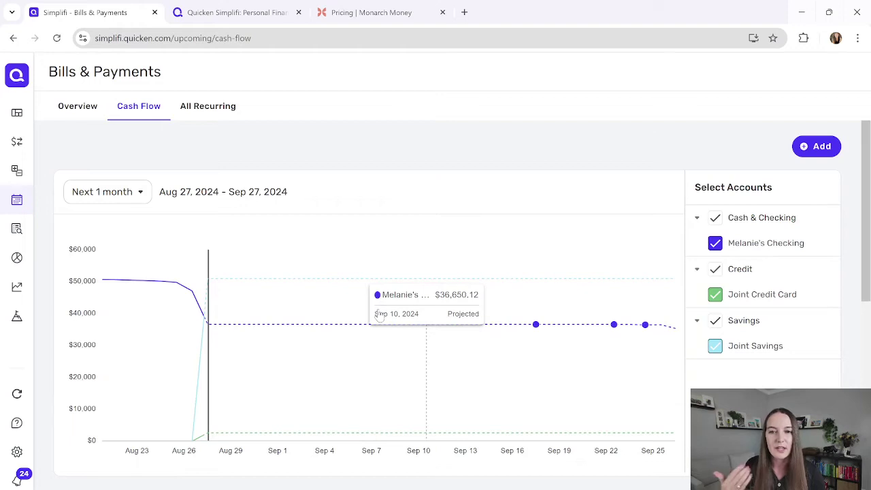
mouse_move(537, 329)
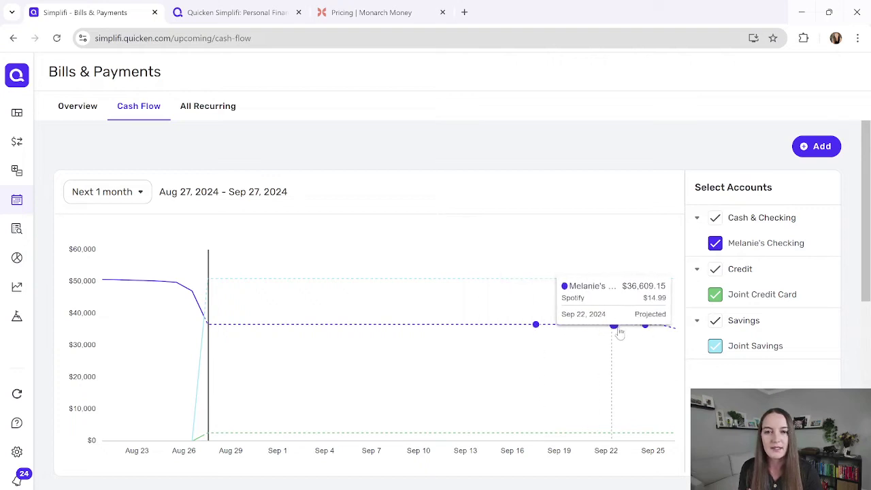
mouse_move(644, 334)
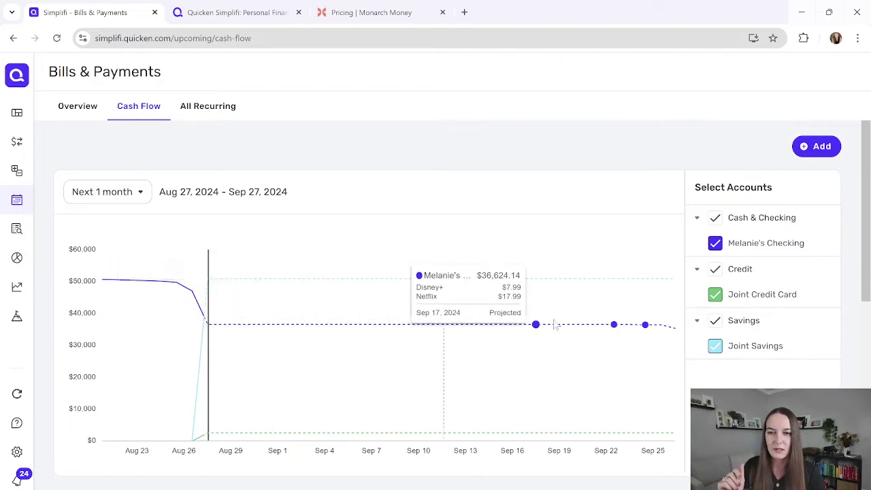
mouse_move(611, 331)
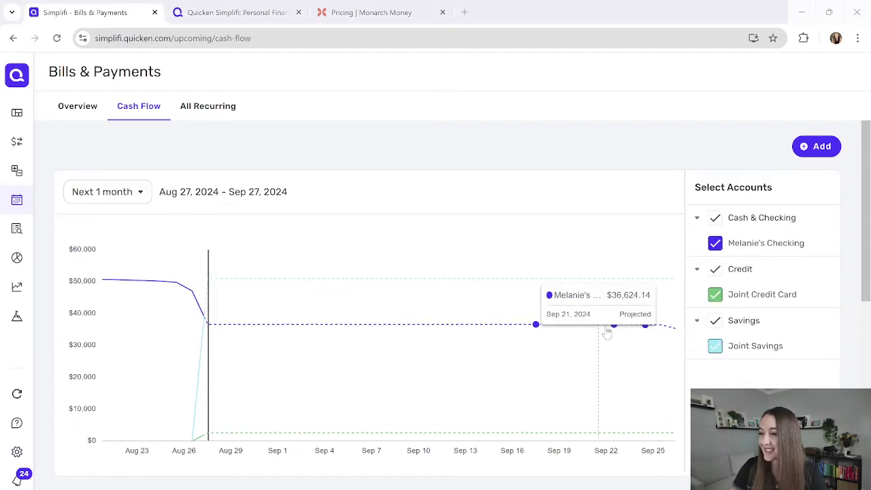
Step: Switch to Monarch Money and review the August 2024 recurring calendar with its upcoming and completed payment lists
key("alt+Tab")
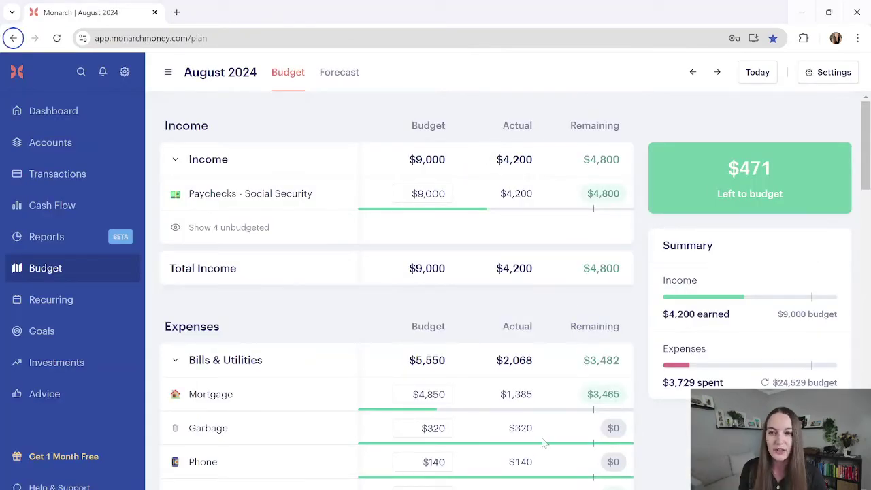
left_click(76, 304)
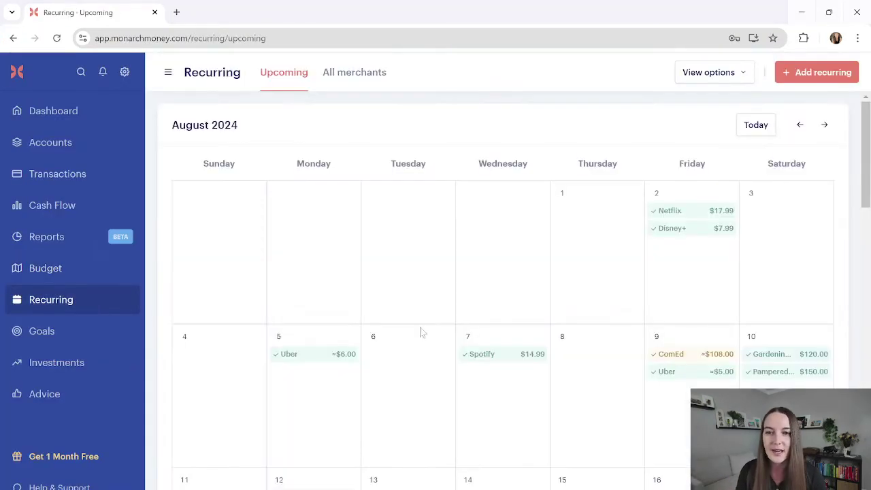
scroll(428, 234, "down", 3)
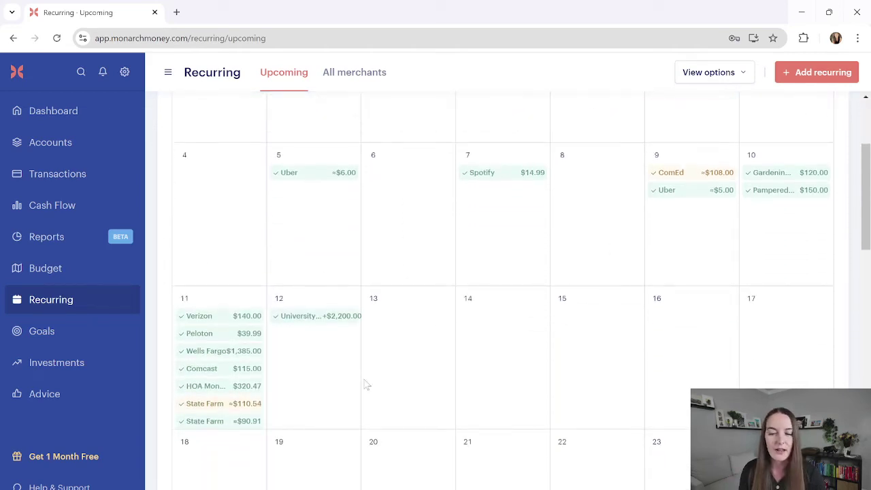
scroll(478, 359, "down", 8)
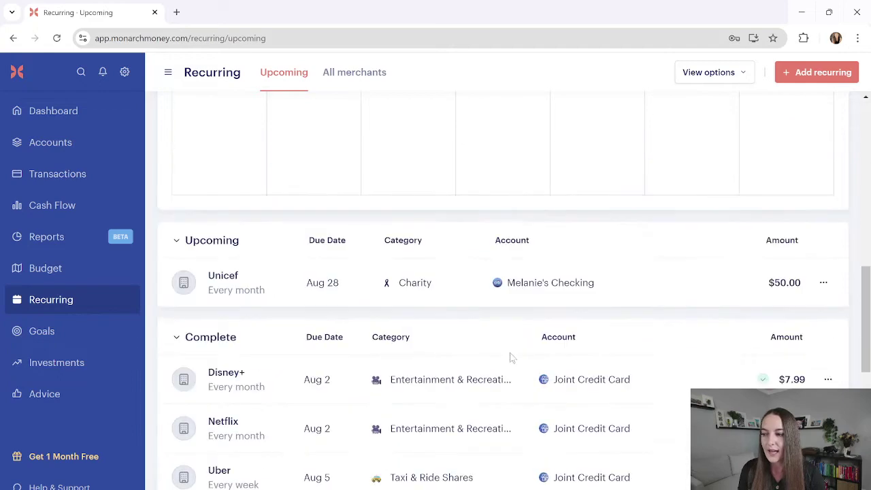
scroll(336, 367, "down", 5)
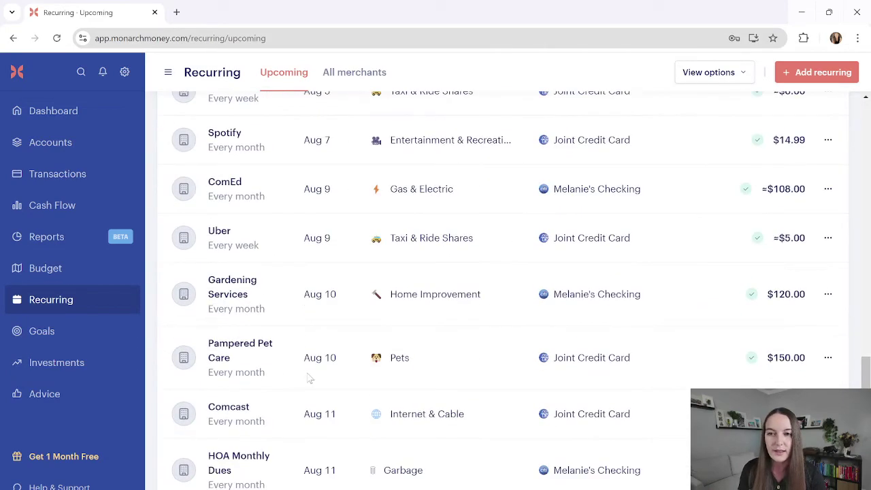
scroll(308, 377, "up", 5)
scroll(358, 310, "up", 10)
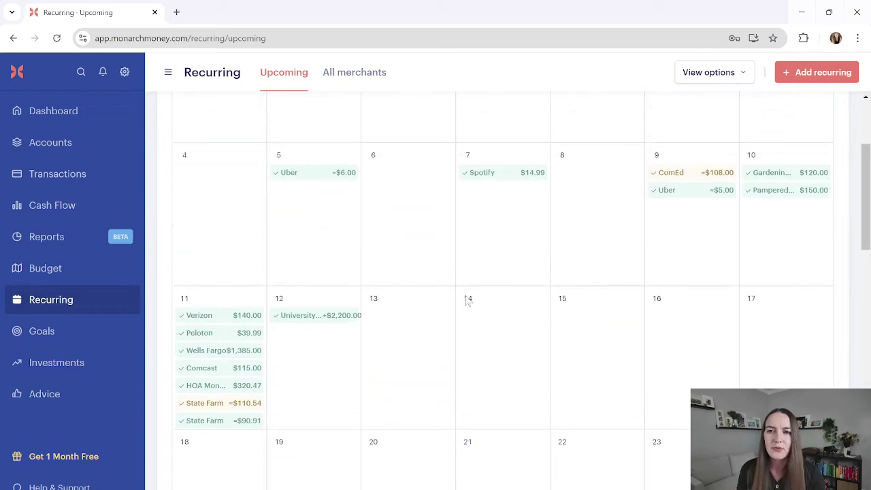
Step: View the merchant details of the University of Illinois recurring income on August 12, and close them without changes
left_click(299, 316)
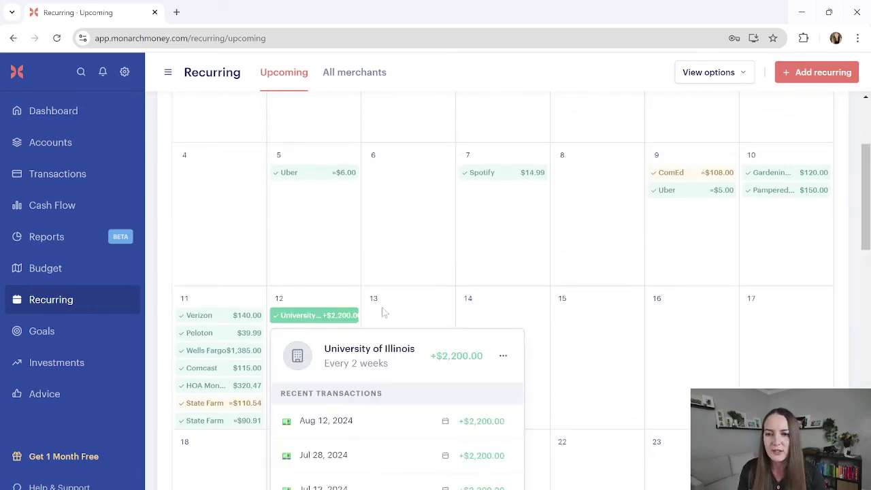
left_click(504, 360)
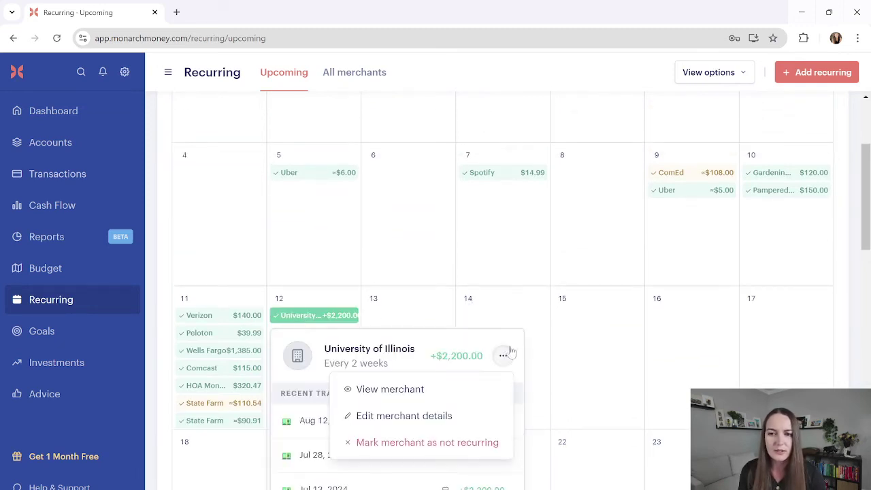
left_click(409, 413)
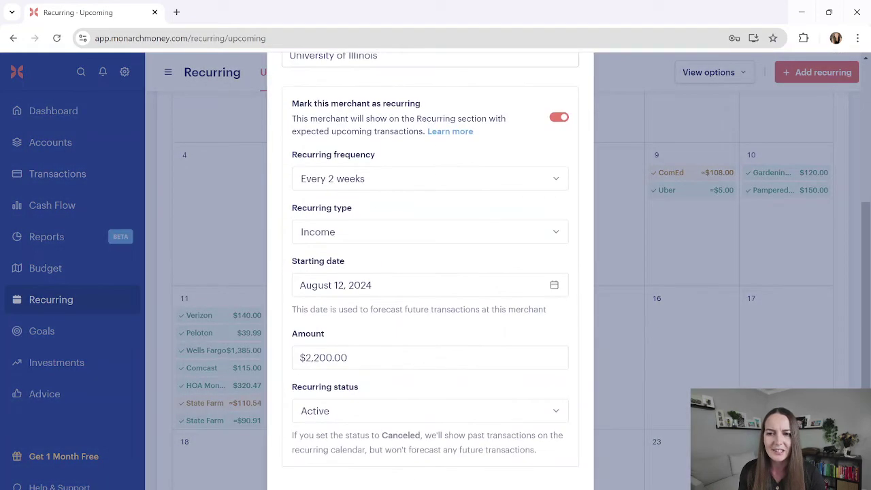
left_click(626, 247)
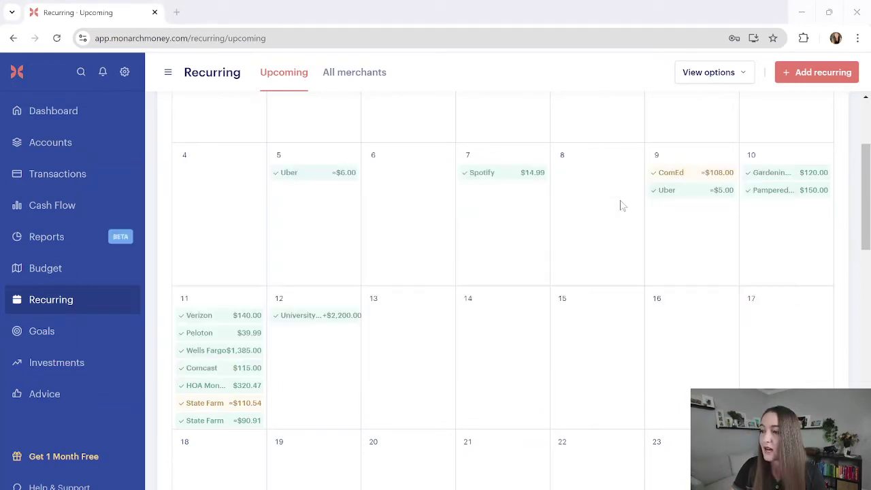
Step: Switch to Simplifi's Bills & Payments, view all recurring items and the overview, then return to the cash flow projection
key("alt+Tab")
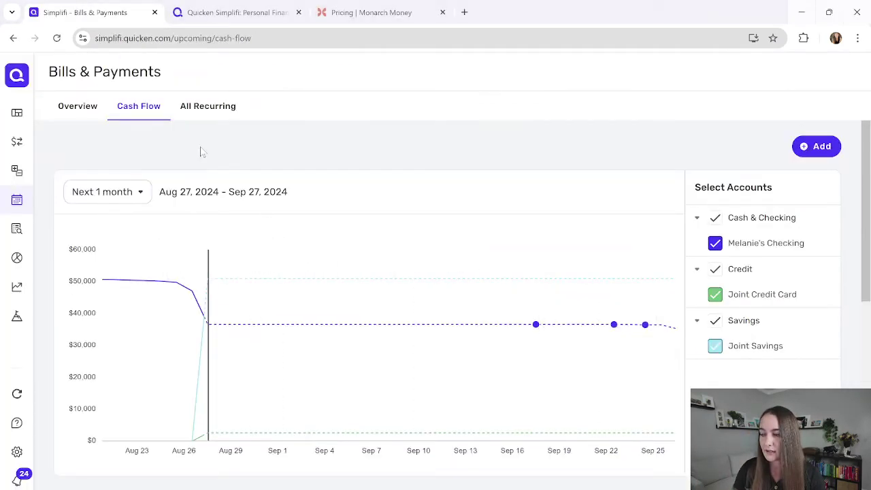
left_click(204, 108)
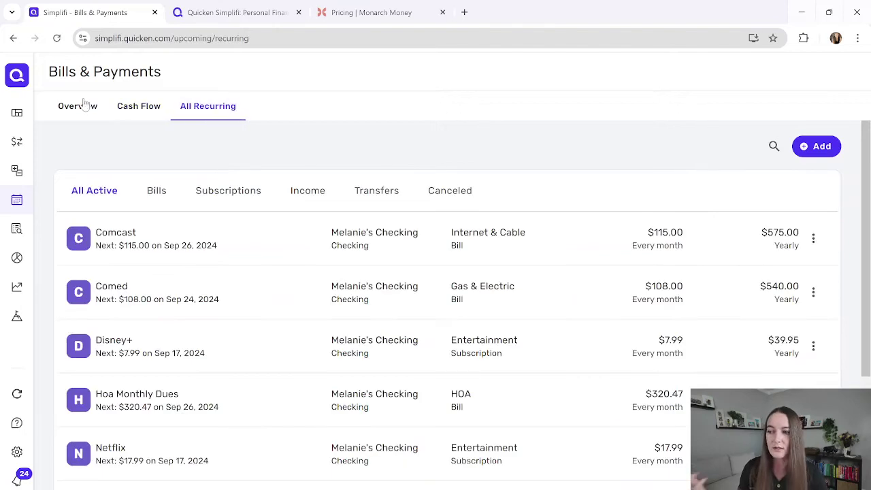
left_click(83, 103)
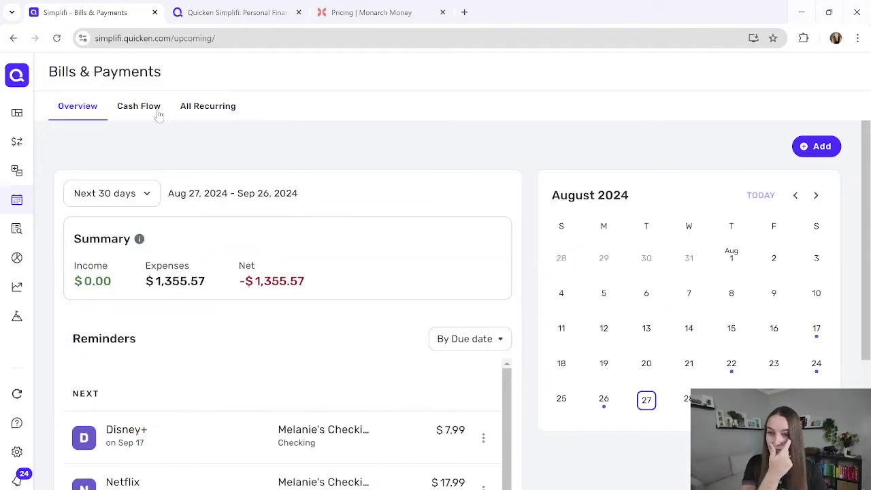
left_click(157, 113)
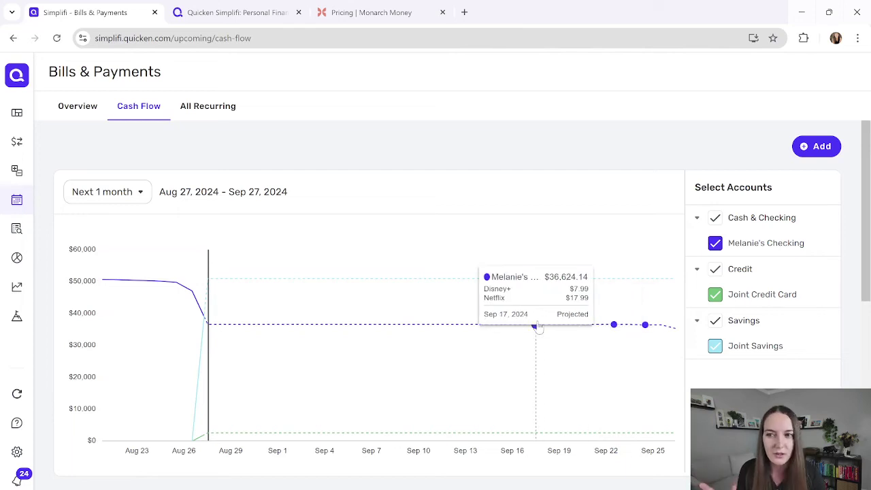
Step: Open Simplifi's transactions page, collapse the accounts list and review the August 2024 transaction activity
mouse_move(28, 231)
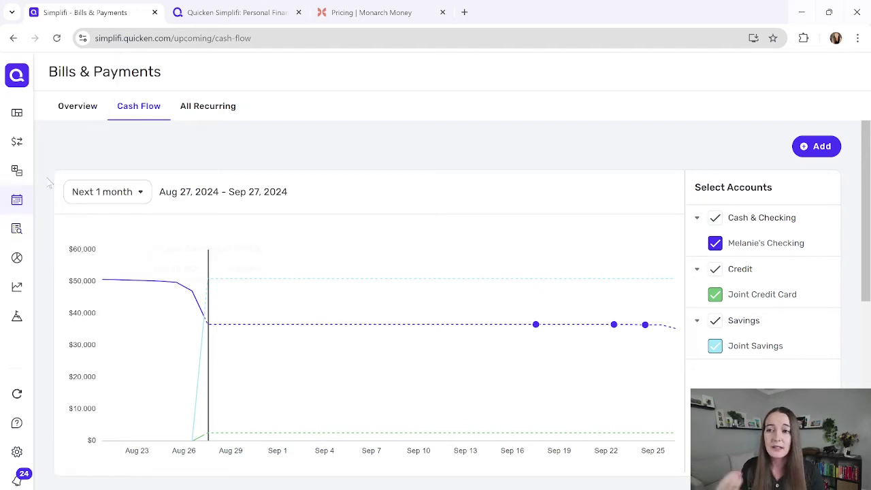
left_click(55, 145)
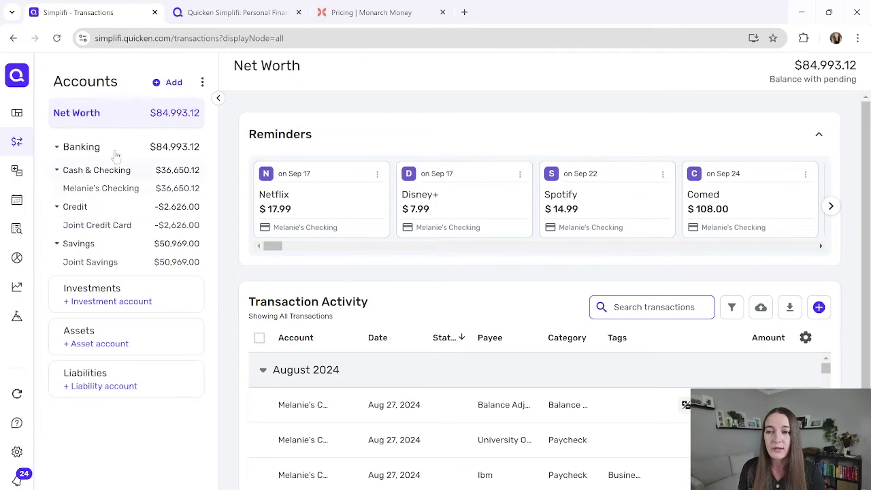
left_click(217, 98)
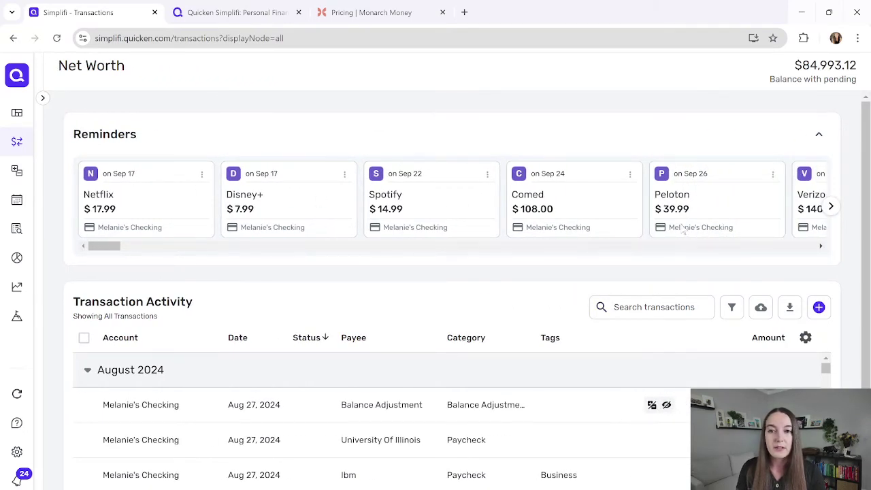
scroll(197, 313, "down", 2)
scroll(199, 315, "up", 2)
scroll(473, 225, "down", 3)
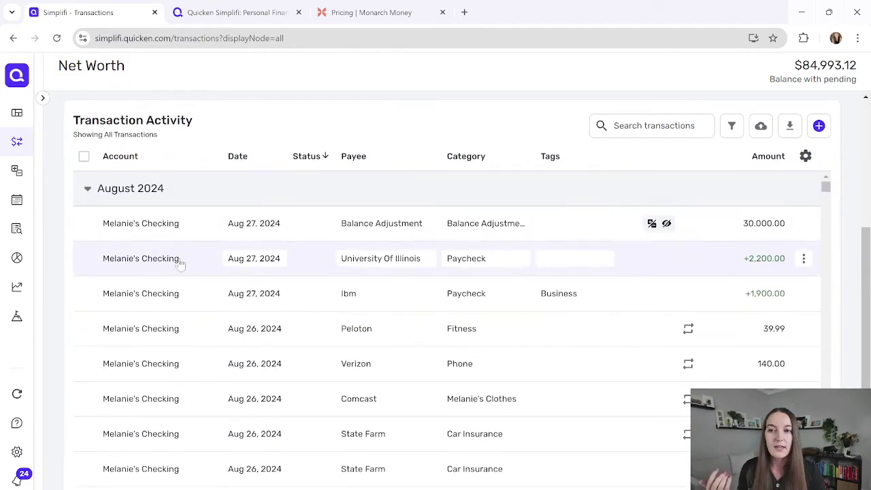
scroll(282, 333, "down", 4)
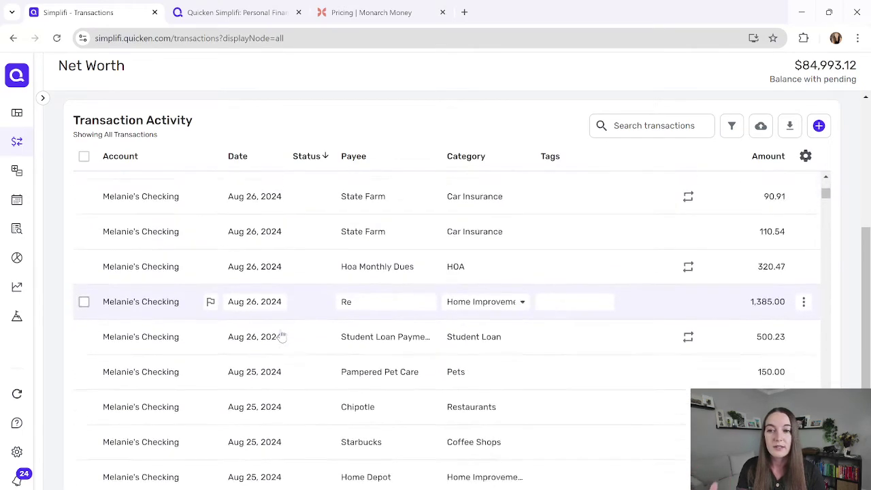
scroll(411, 319, "up", 4)
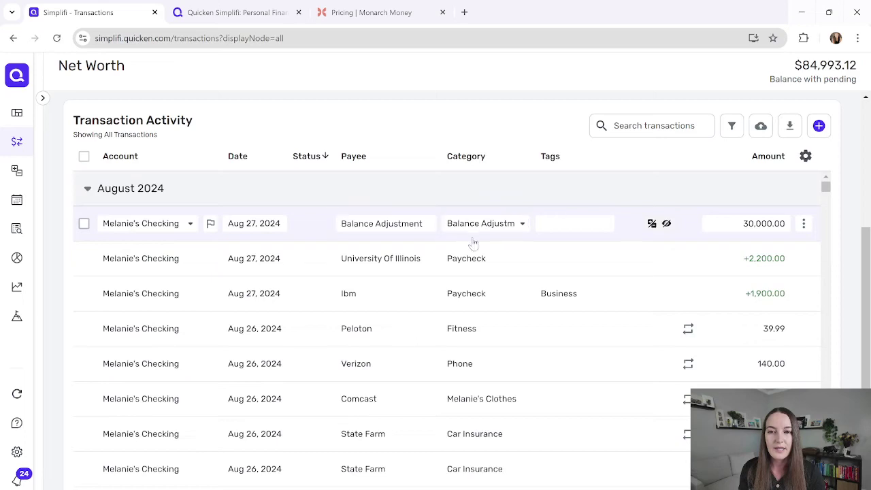
Step: Change the August 26 Verizon transaction's category to Entertainment and dismiss the new category rule without creating it
scroll(471, 239, "down", 2)
left_click(471, 242)
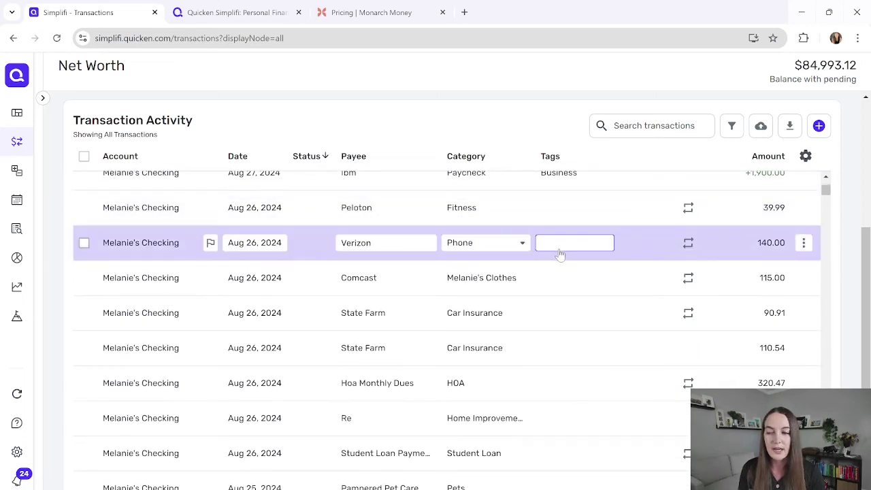
left_click(522, 242)
scroll(476, 420, "down", 5)
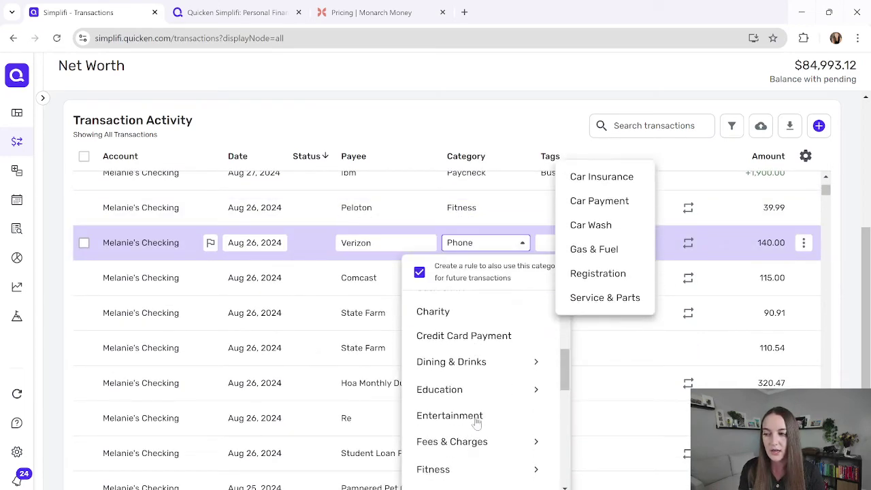
scroll(476, 394, "up", 4)
scroll(474, 366, "up", 1)
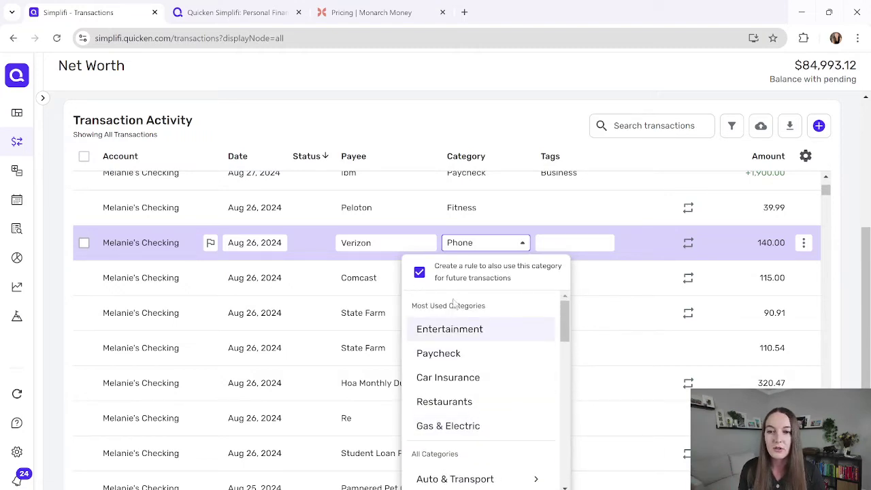
left_click(450, 330)
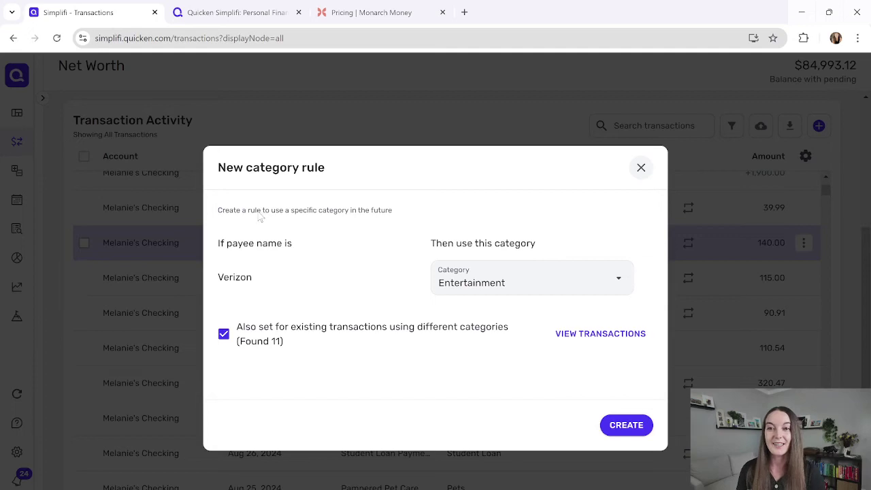
left_click(640, 168)
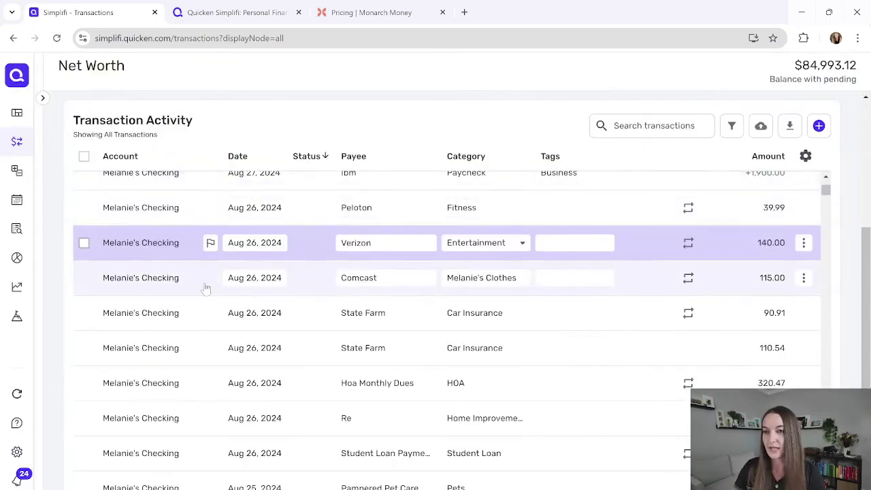
Step: Switch to Monarch Money and start a new transaction rule in the household Rules settings
key("alt+Tab")
key("alt+Tab")
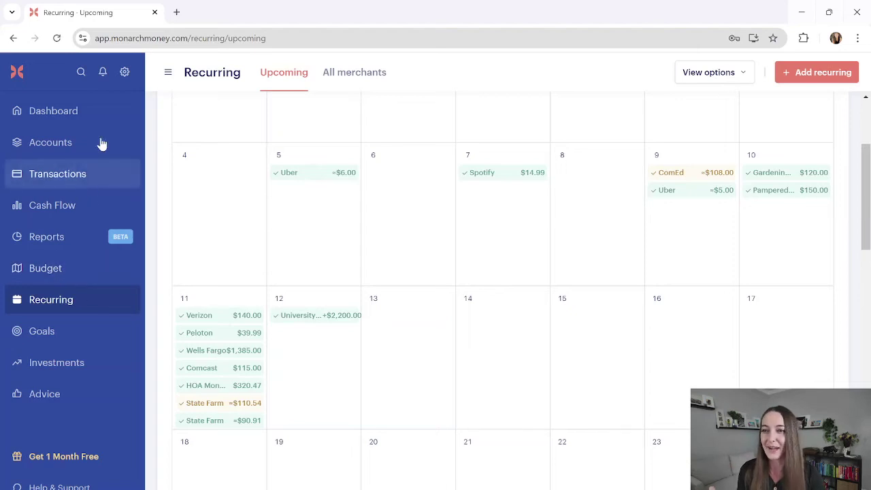
left_click(129, 73)
scroll(227, 398, "down", 1)
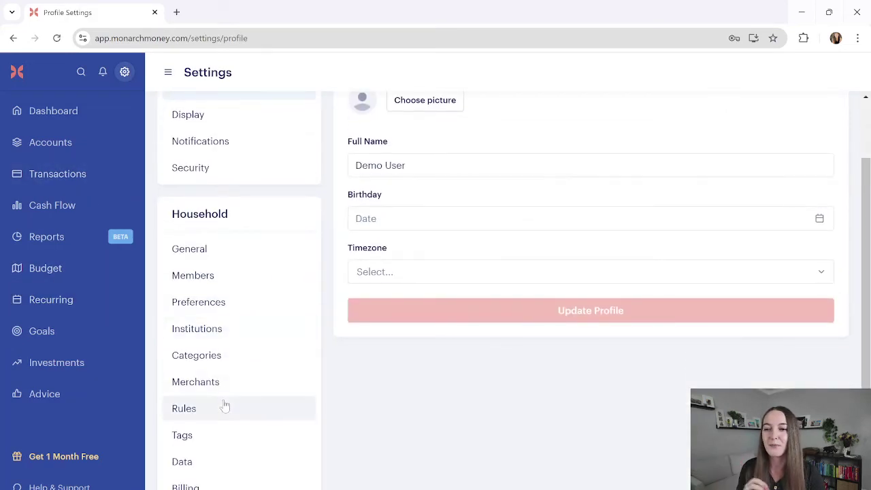
left_click(225, 406)
left_click(819, 147)
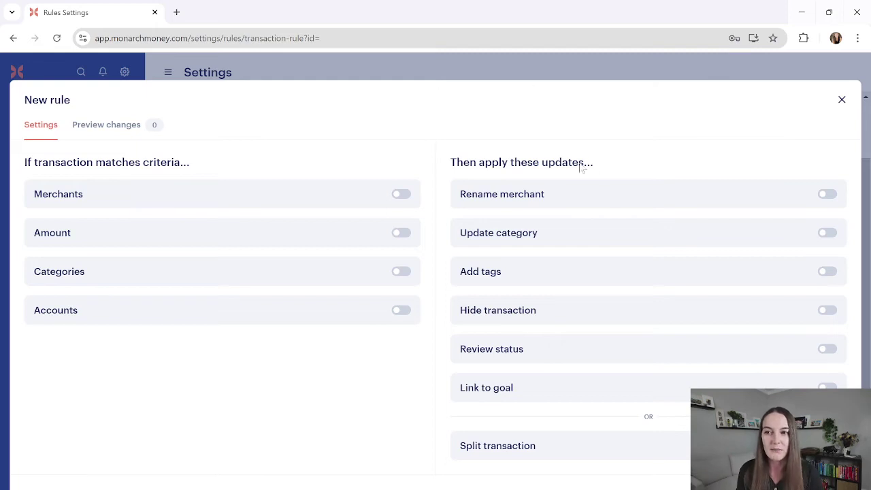
Step: Enable the new rule's merchant criterion, check its matching options and set the merchant name to contain Zelle
left_click(130, 194)
left_click(129, 268)
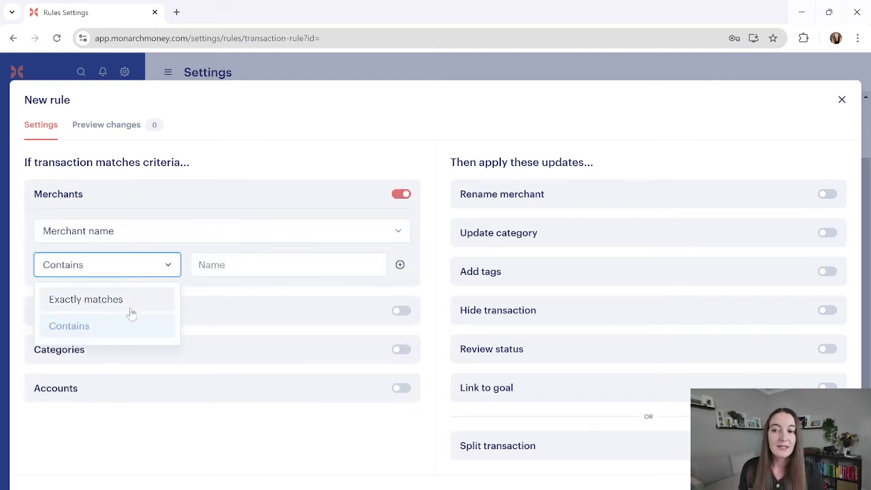
left_click(233, 195)
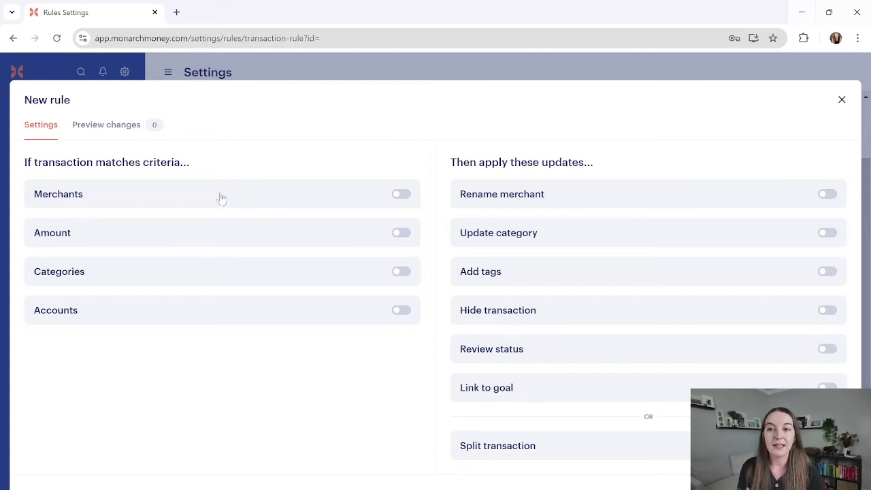
left_click(221, 198)
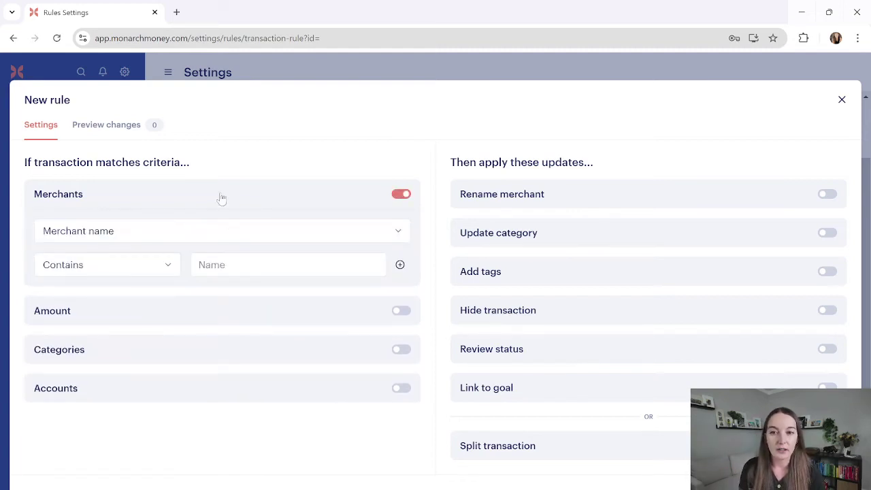
left_click(250, 266)
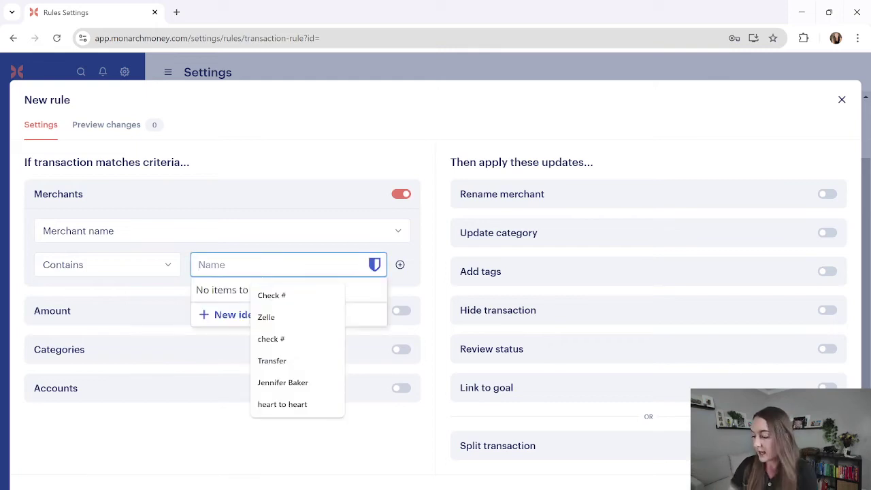
type("Zelle")
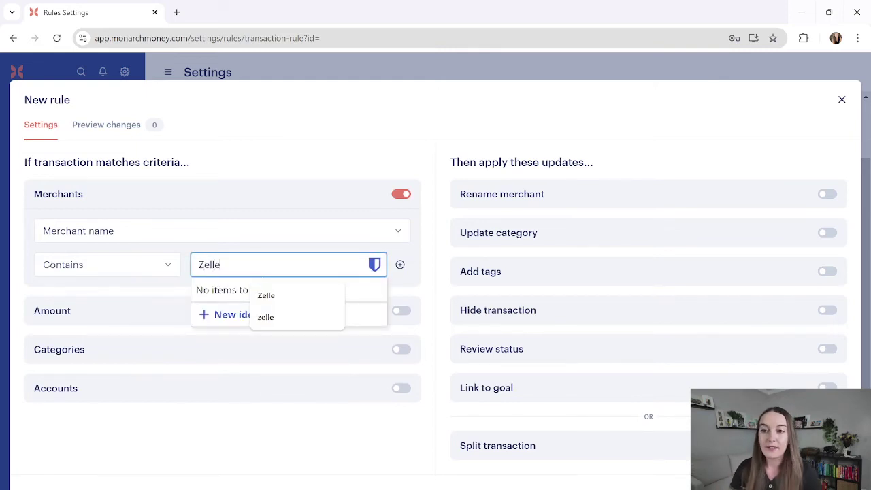
Step: Add an amount criterion for expenses equal to $100, and close the new rule without saving it
left_click(170, 310)
left_click(238, 346)
left_click(230, 372)
left_click(224, 371)
type("100")
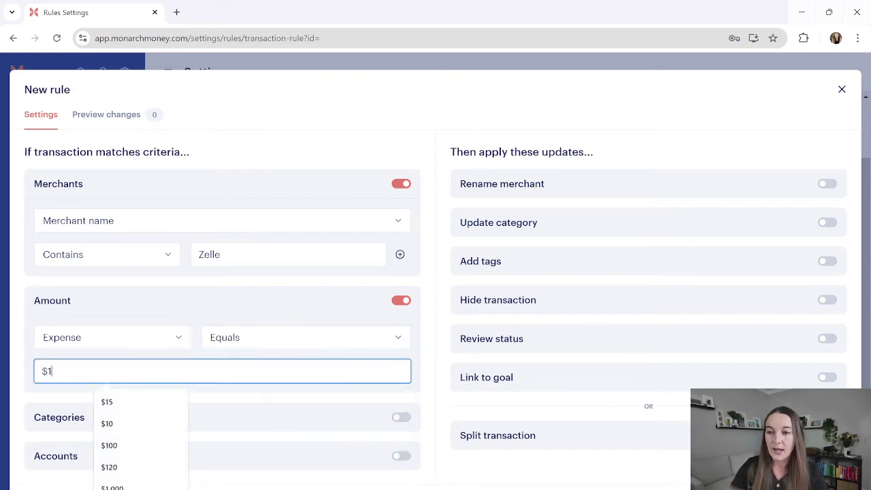
left_click(443, 311)
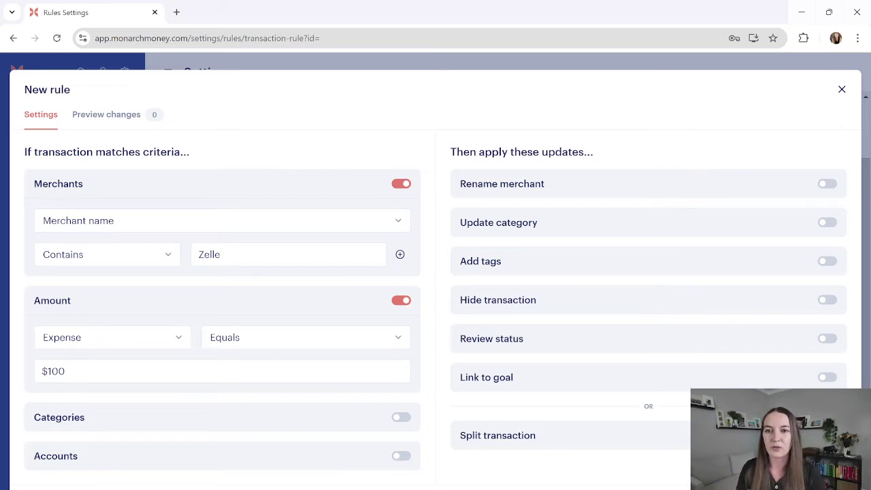
left_click(841, 90)
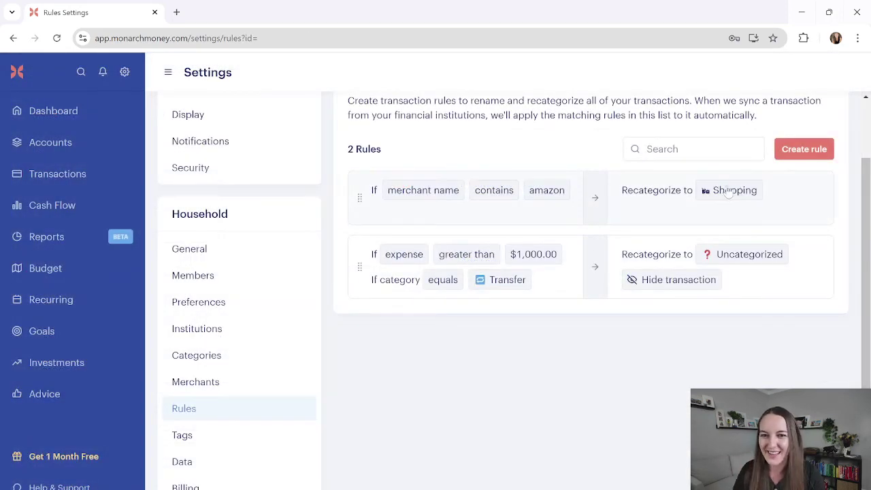
Step: Open Monarch's accounts overview, and switch back to the most recent transactions in Simplifi
left_click(85, 141)
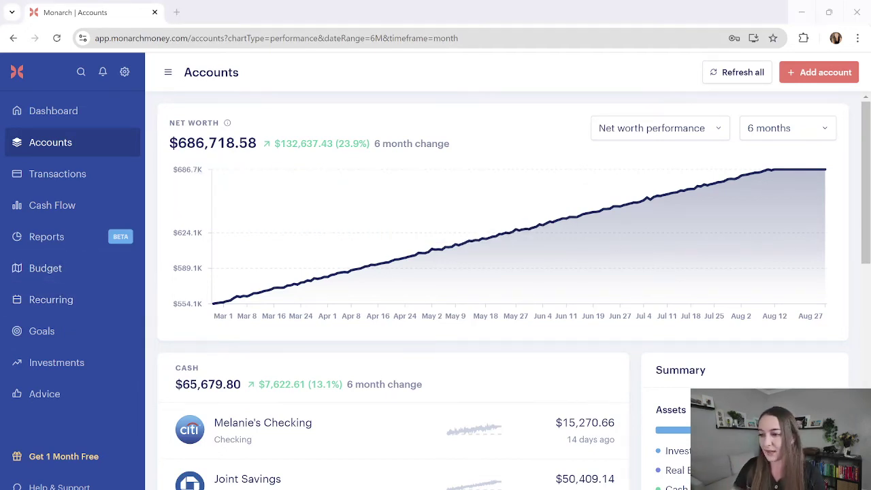
key("alt+Tab")
key("Tab")
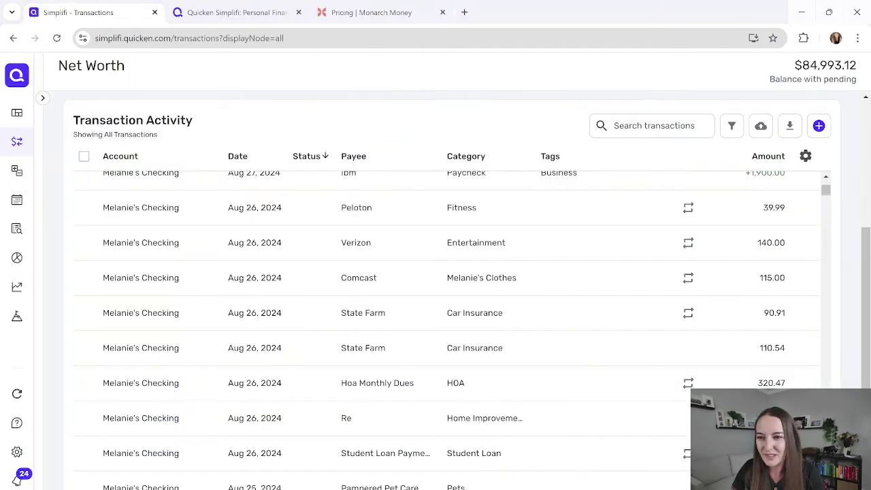
scroll(521, 277, "up", 2)
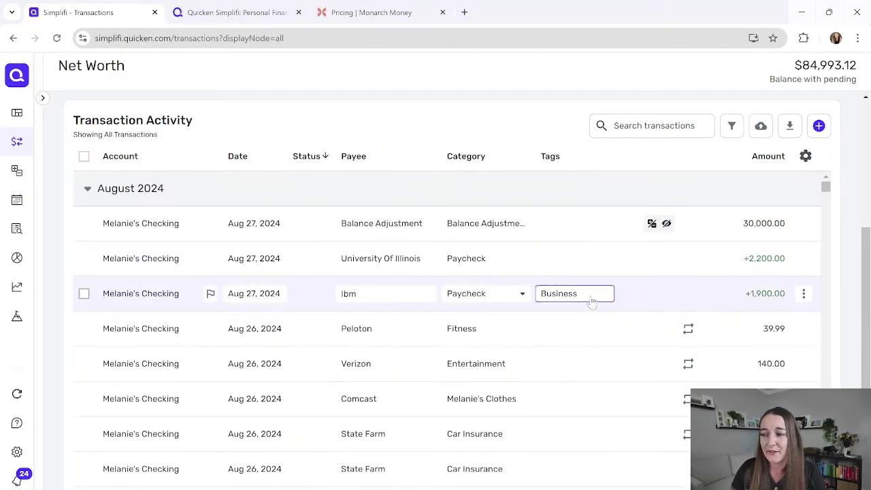
Step: Set the August 27 Ibm transaction's category to Entertainment and dismiss the offered category rule
left_click(519, 299)
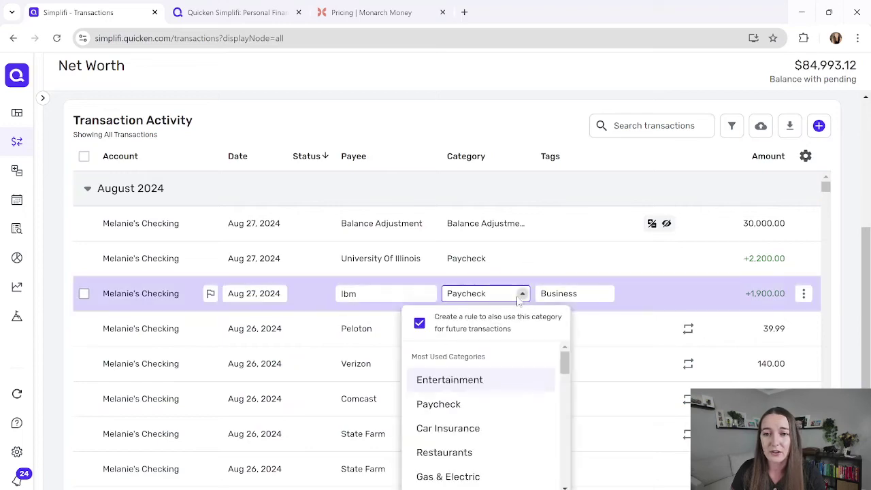
left_click(484, 380)
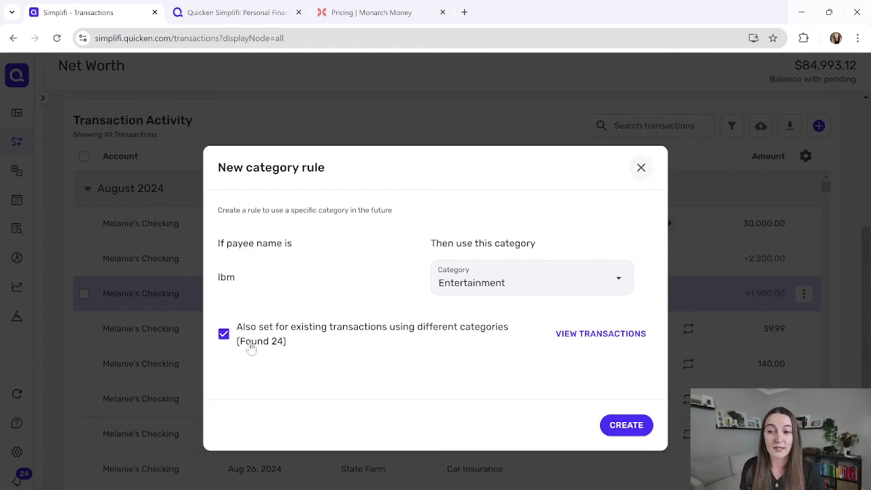
left_click(640, 168)
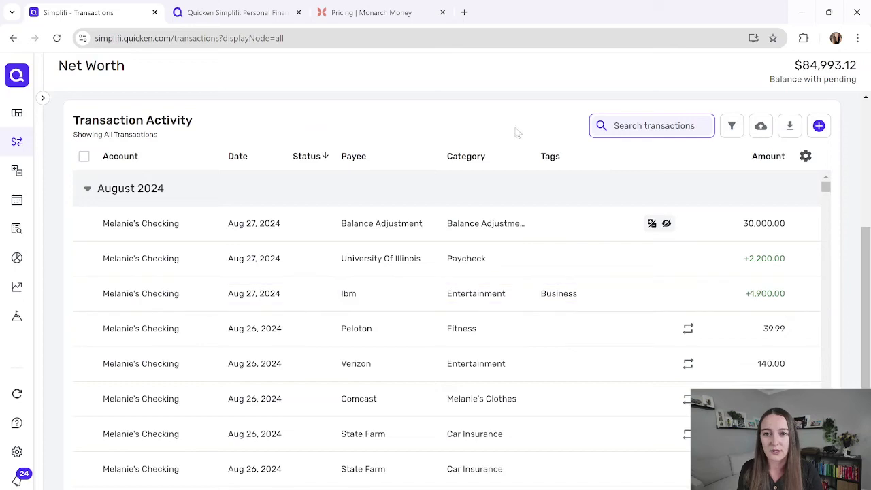
Step: Select and unselect all transactions, and view the Balance Adjustment transaction's details without changing them
left_click(84, 157)
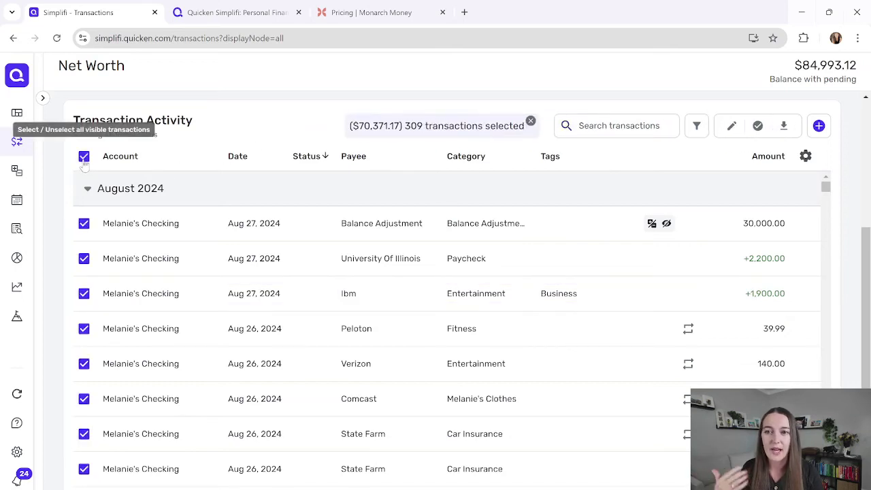
left_click(83, 155)
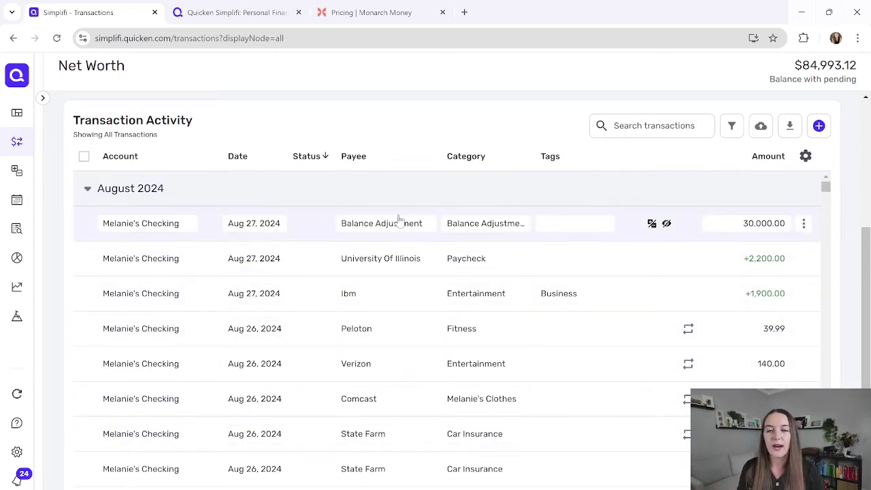
left_click(596, 235)
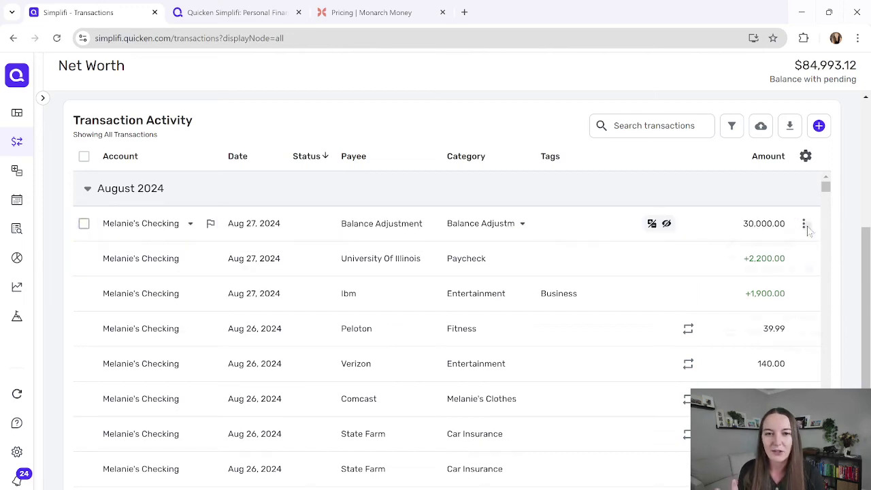
left_click(803, 225)
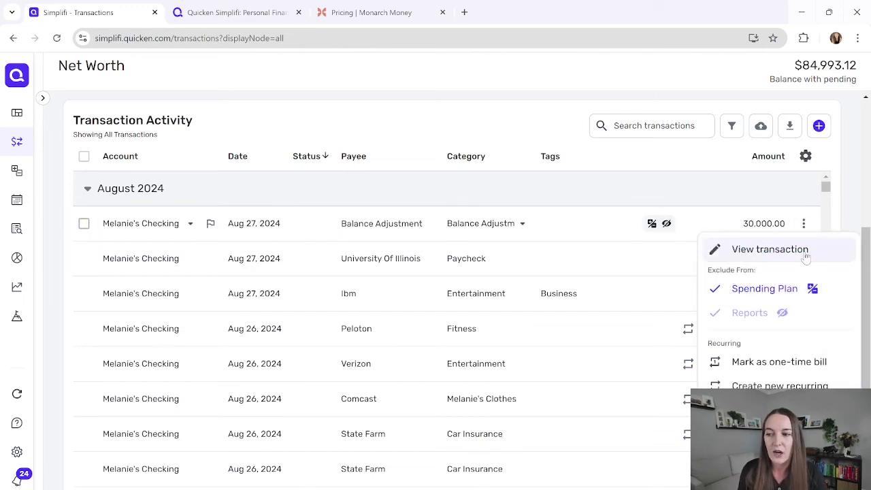
left_click(804, 251)
scroll(356, 287, "down", 2)
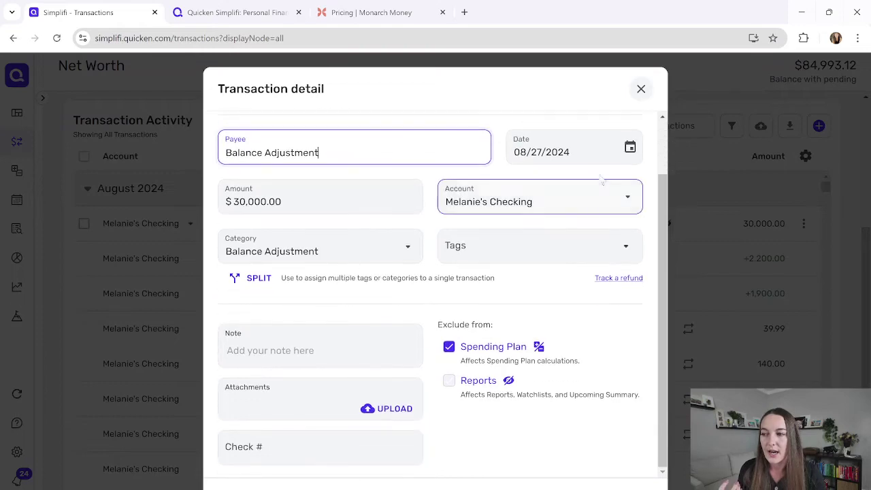
left_click(640, 94)
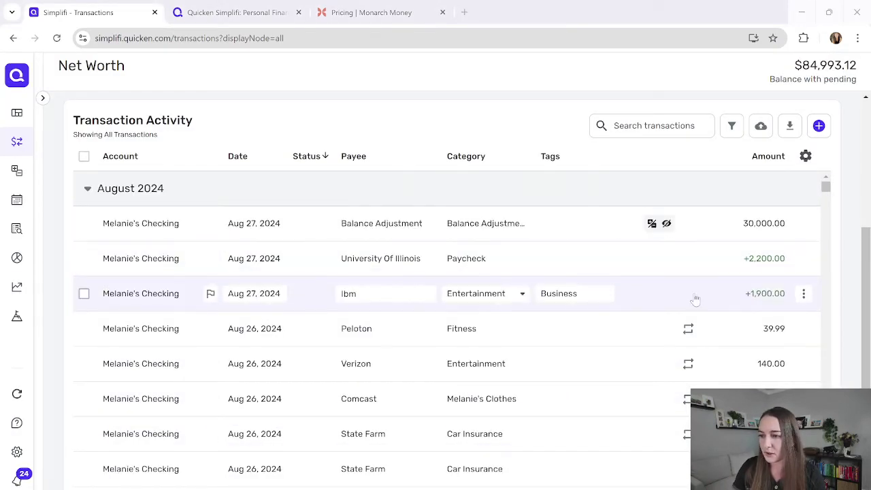
Step: Switch to Monarch Money and open its list of all transactions
key("alt+Tab")
left_click(88, 178)
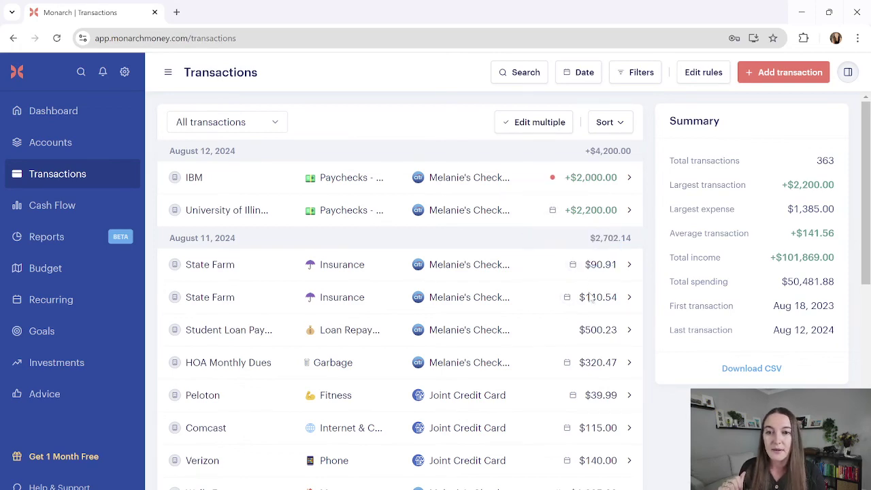
Step: Browse the August transactions for their notes and tags, and view the August 9 Uber transaction's details without changing them
scroll(575, 324, "down", 5)
scroll(575, 323, "down", 2)
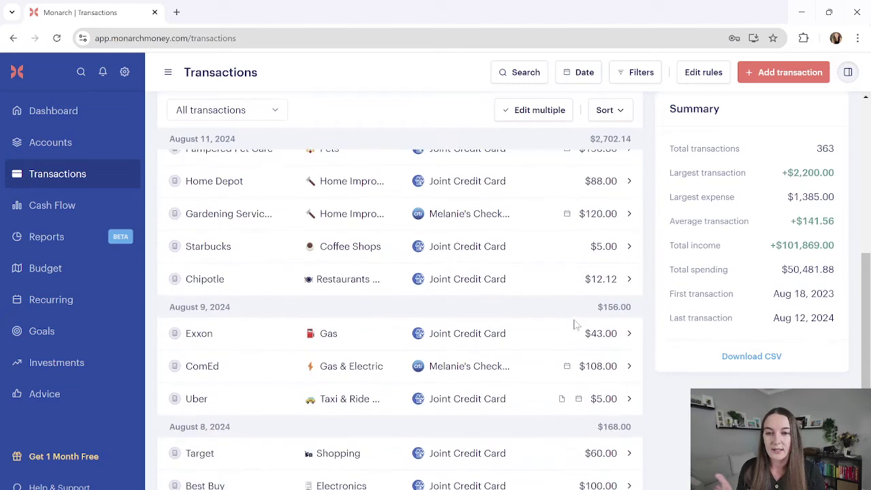
mouse_move(562, 338)
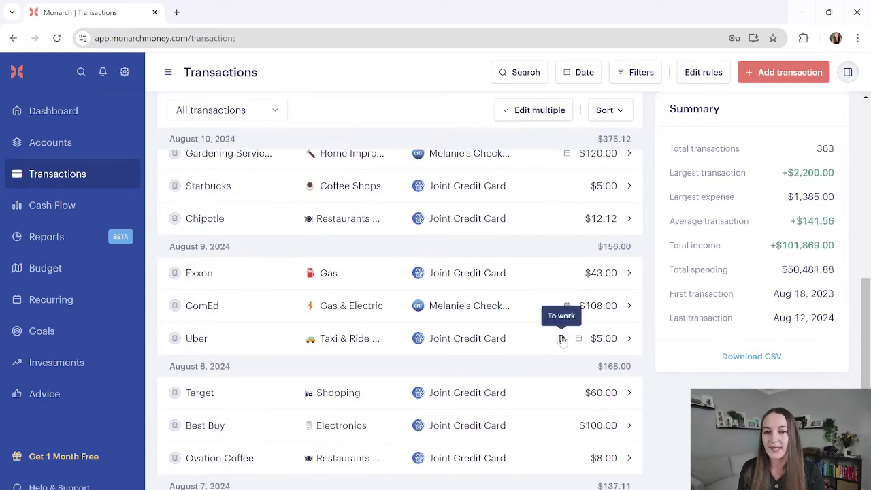
left_click(629, 340)
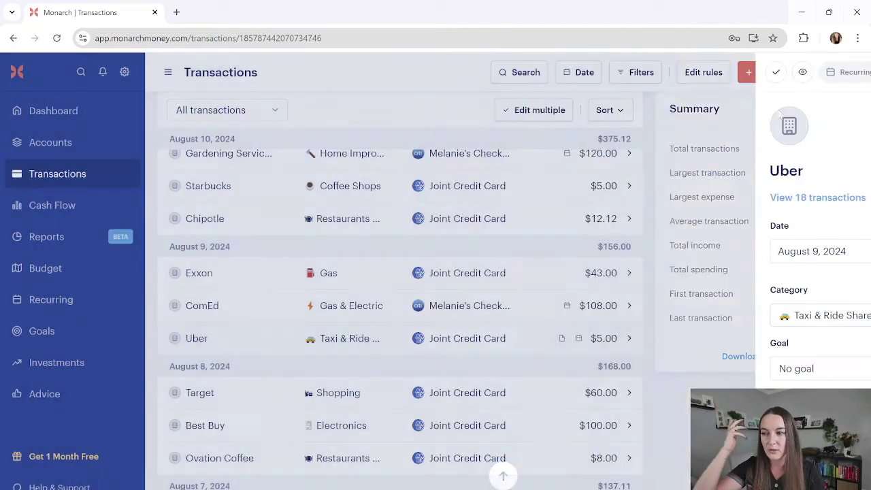
left_click(849, 72)
mouse_move(563, 340)
scroll(563, 340, "down", 2)
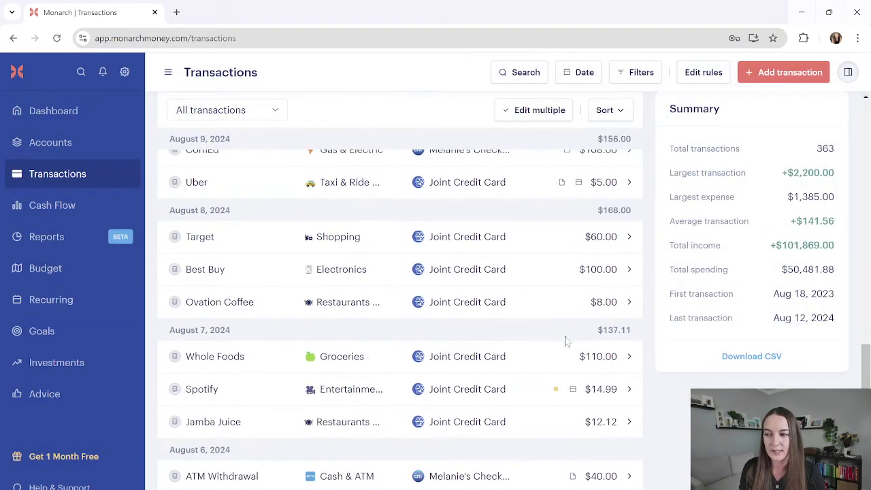
mouse_move(557, 397)
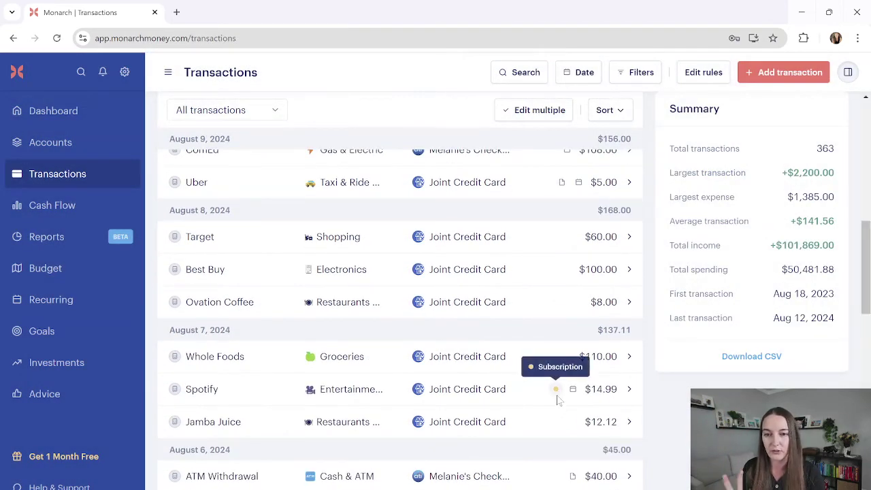
scroll(556, 399, "down", 2)
scroll(575, 355, "down", 2)
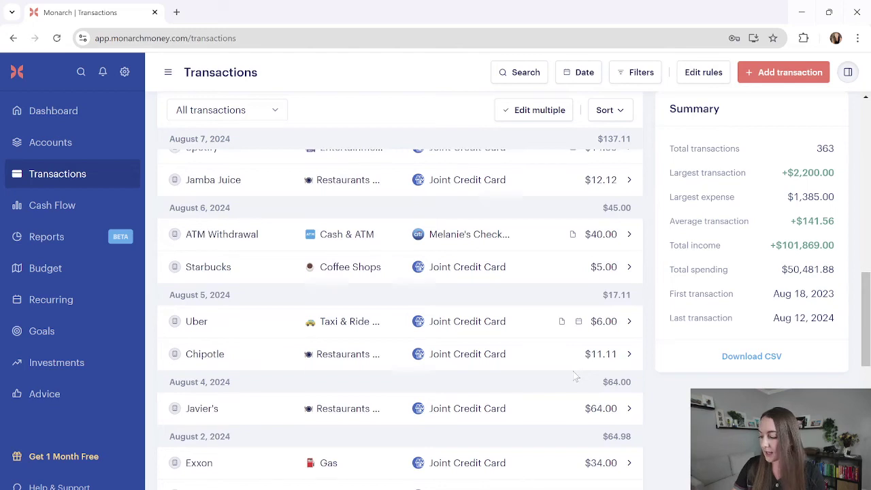
Step: Switch to Simplifi and view the action options for the August 27 Ibm transaction without choosing any
key("alt+Tab")
key("alt+Tab")
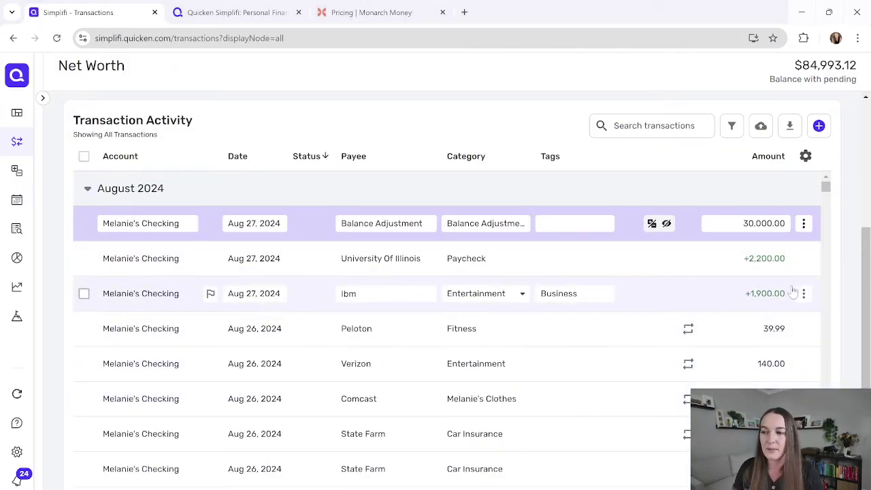
left_click(802, 294)
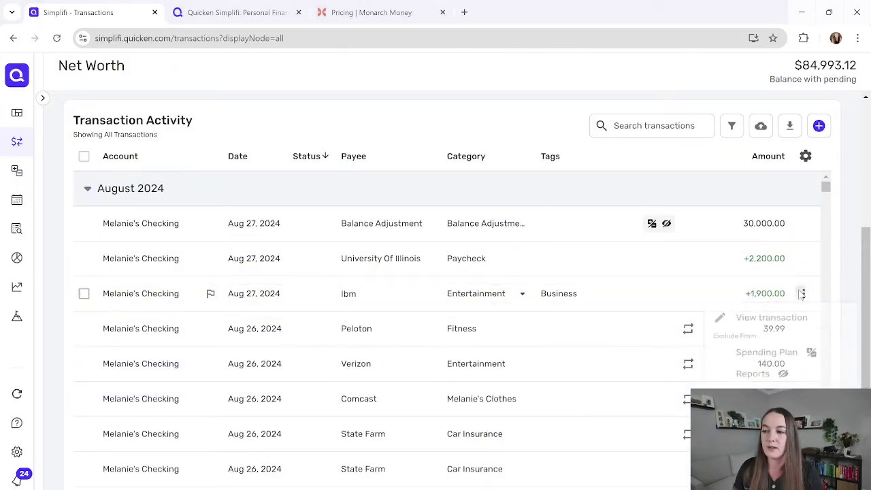
left_click(640, 191)
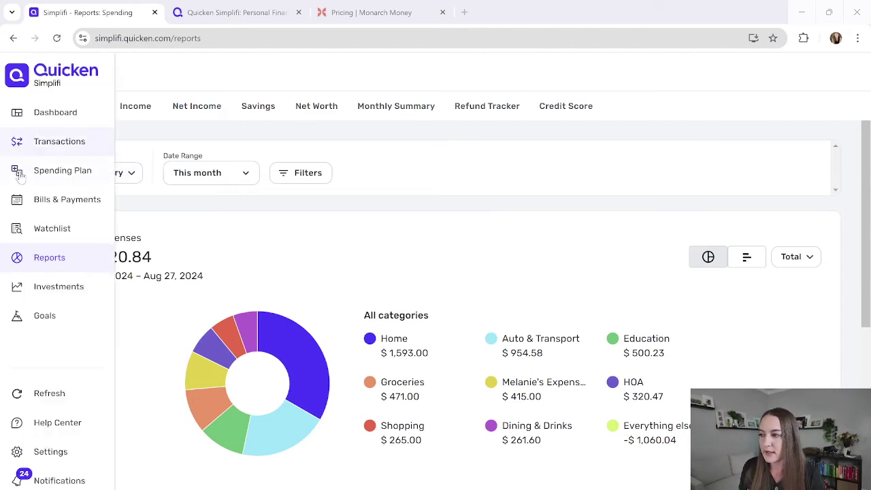
Step: Open the August 2024 spending plan's planned spending and examine the Dining & Drinks expense
left_click(60, 174)
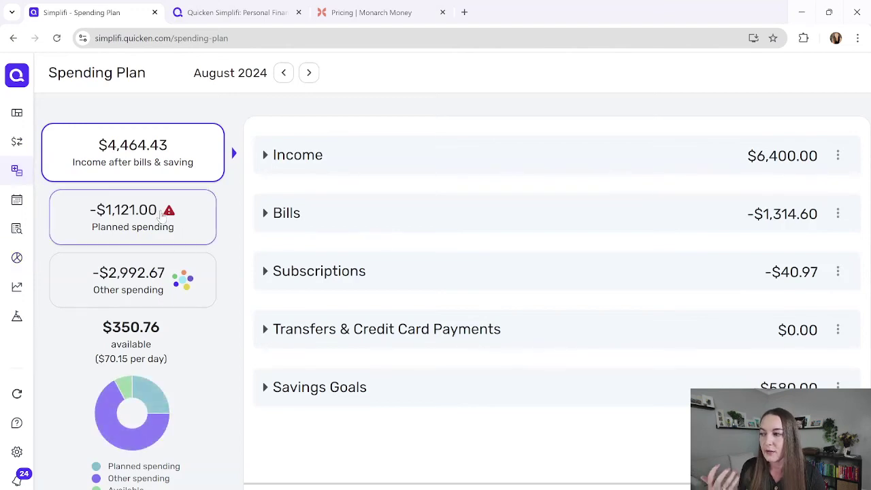
left_click(197, 225)
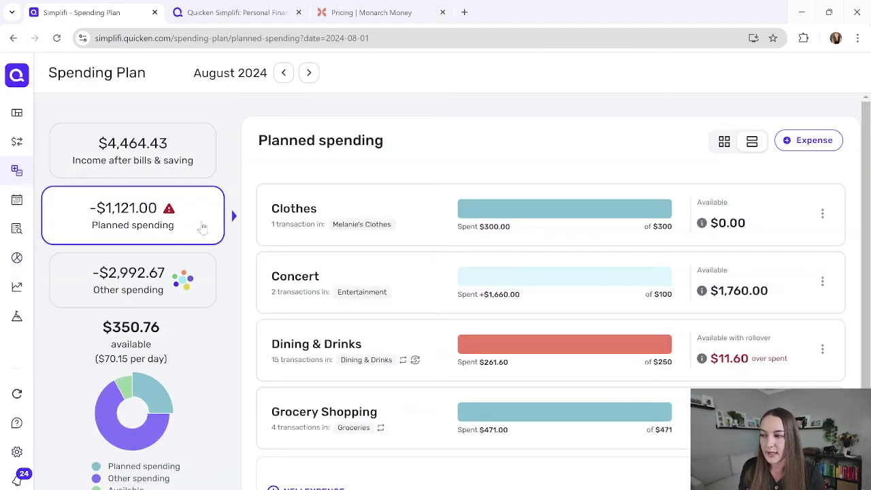
left_click(332, 345)
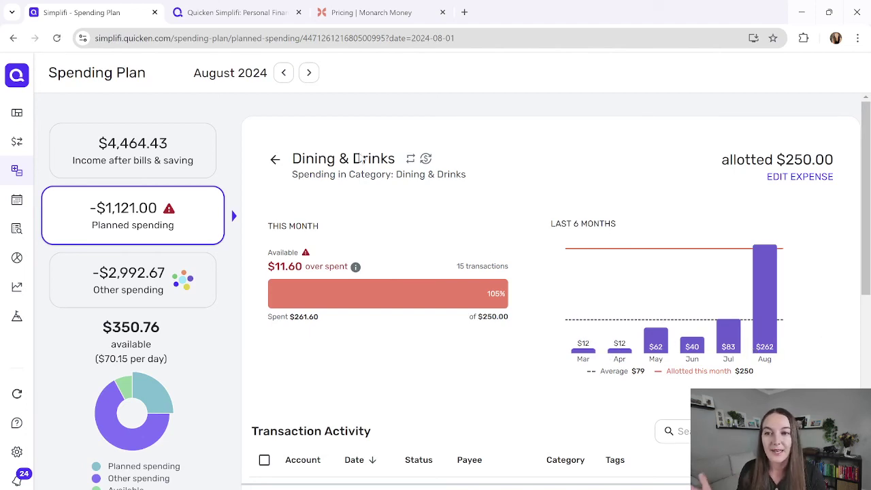
mouse_move(458, 290)
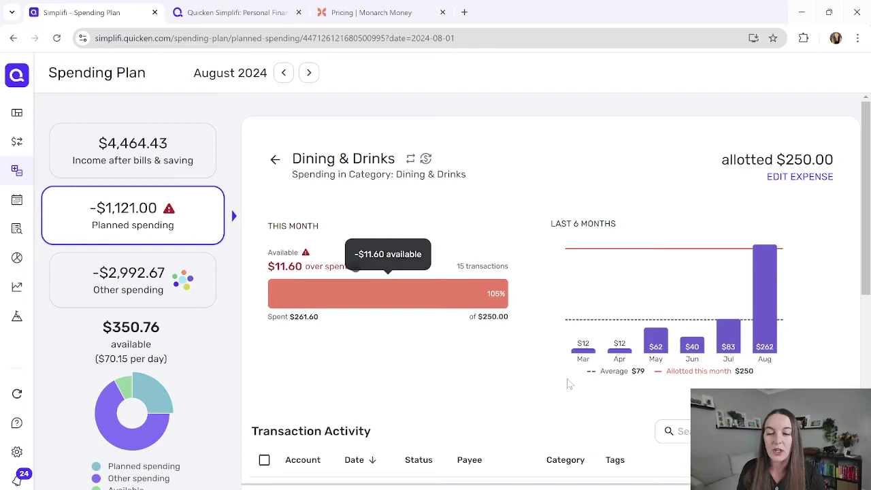
Step: Switch to Monarch Money, open the August 2024 budget and show the recent spending history for the Groceries budget
key("alt+Tab")
key("alt+Tab")
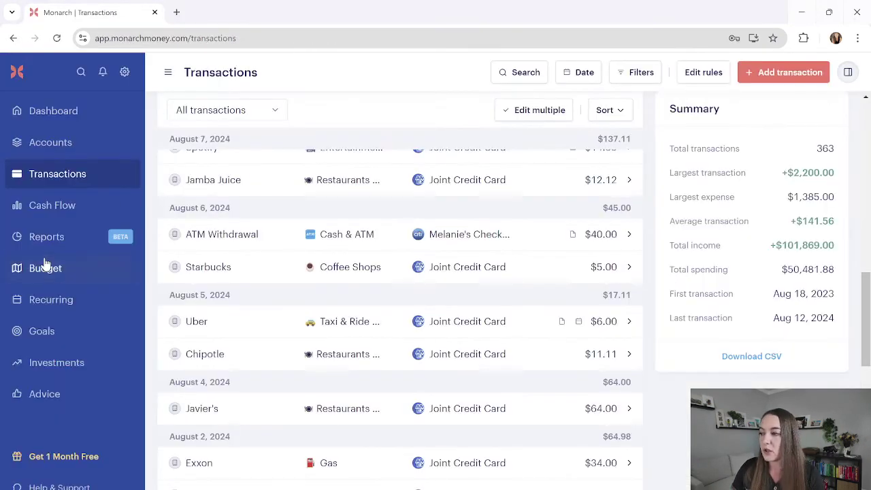
left_click(45, 267)
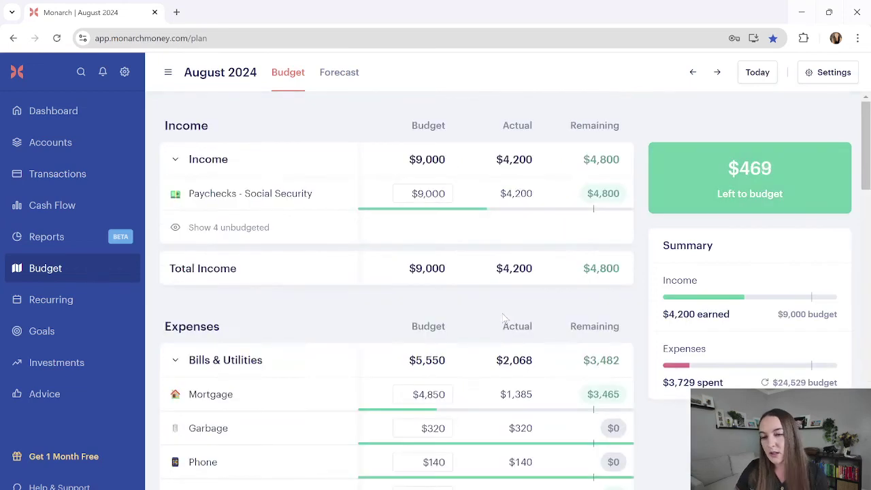
scroll(439, 246, "down", 5)
left_click(432, 215)
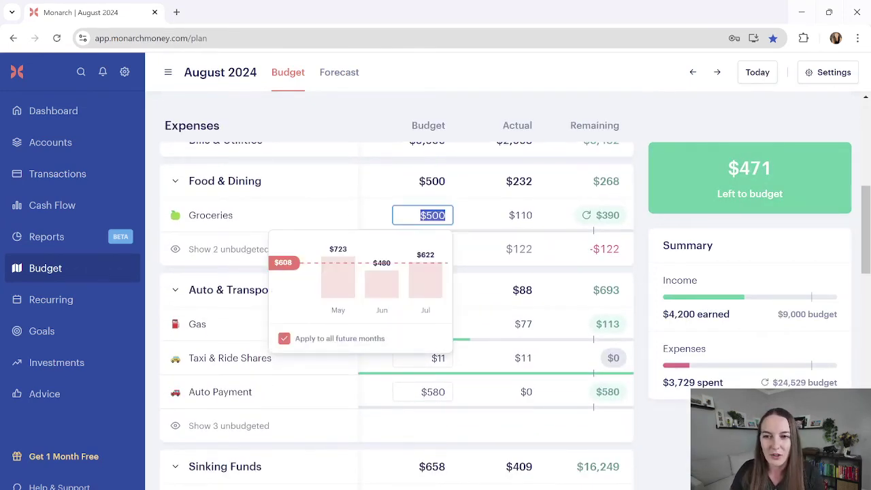
Step: View the Groceries category's monthly details, and return to the budget to show its recent spending history again
left_click(231, 216)
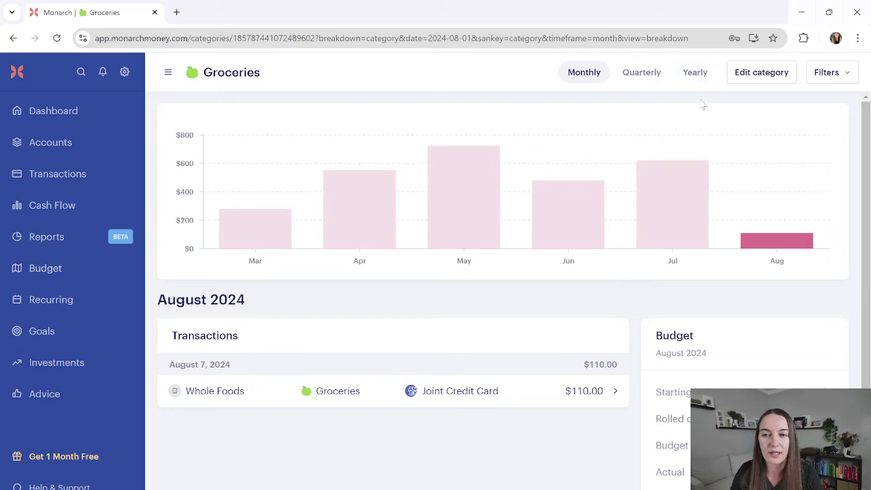
left_click(14, 38)
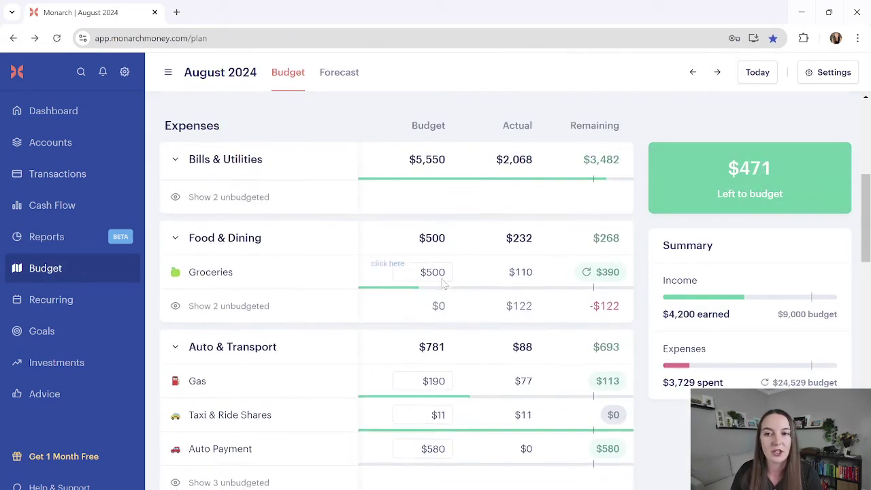
left_click(432, 274)
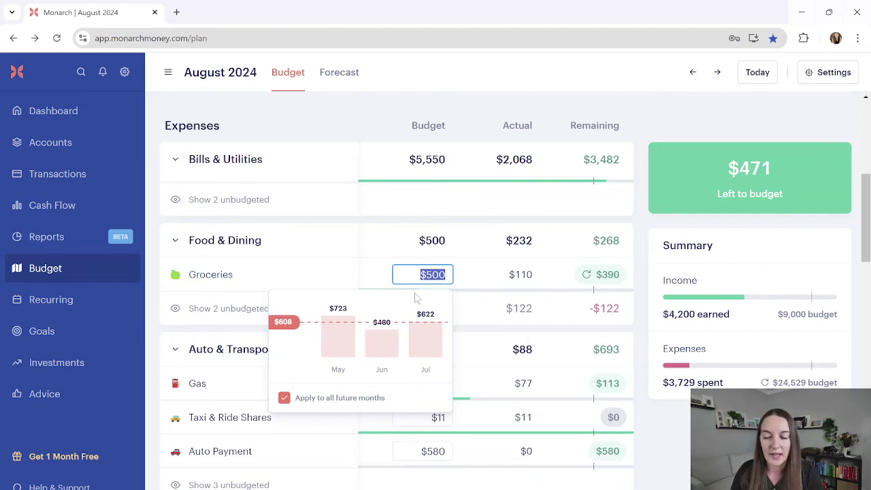
Step: Switch to Simplifi, leave the Dining & Drinks details and open the spending report
key("alt+Tab")
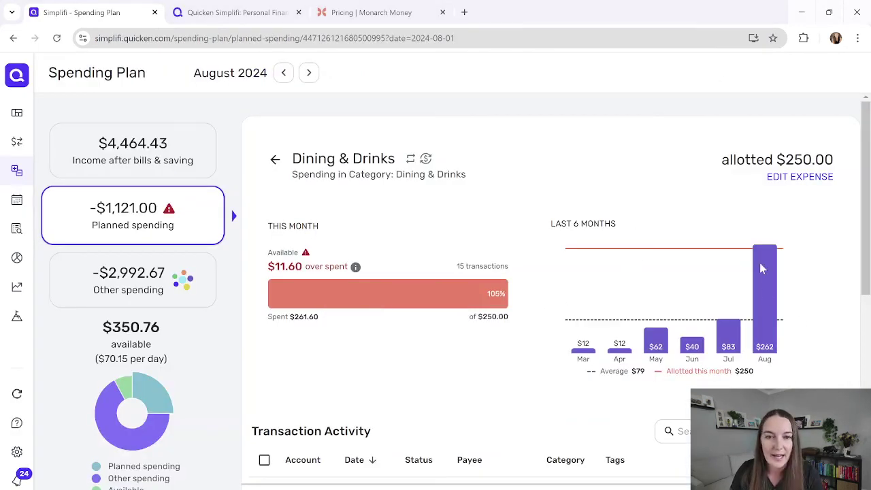
left_click(275, 159)
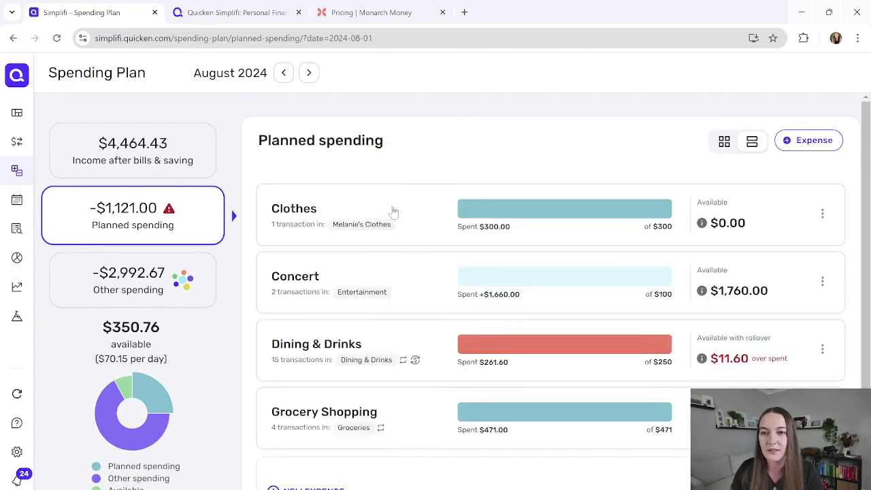
mouse_move(8, 229)
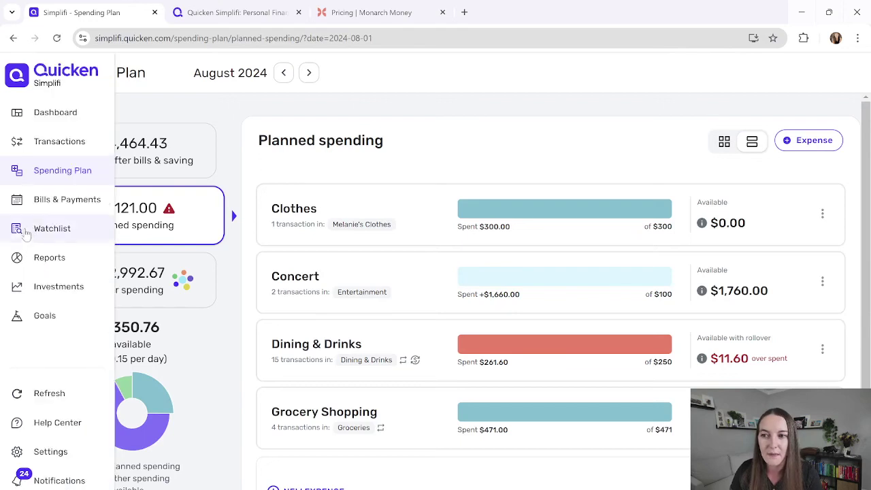
left_click(45, 257)
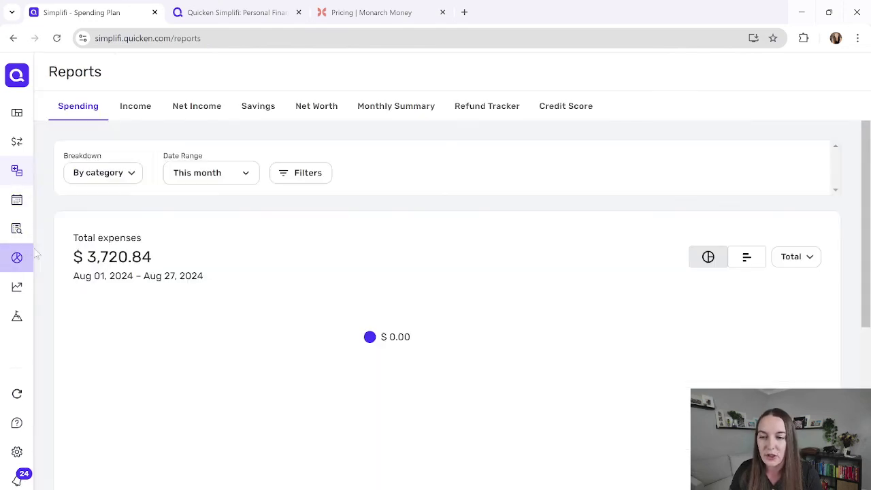
scroll(368, 241, "down", 1)
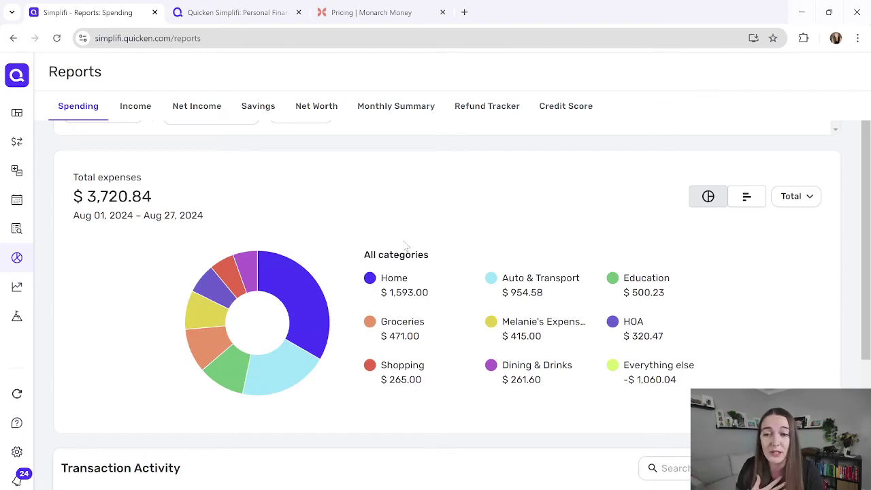
scroll(381, 251, "up", 1)
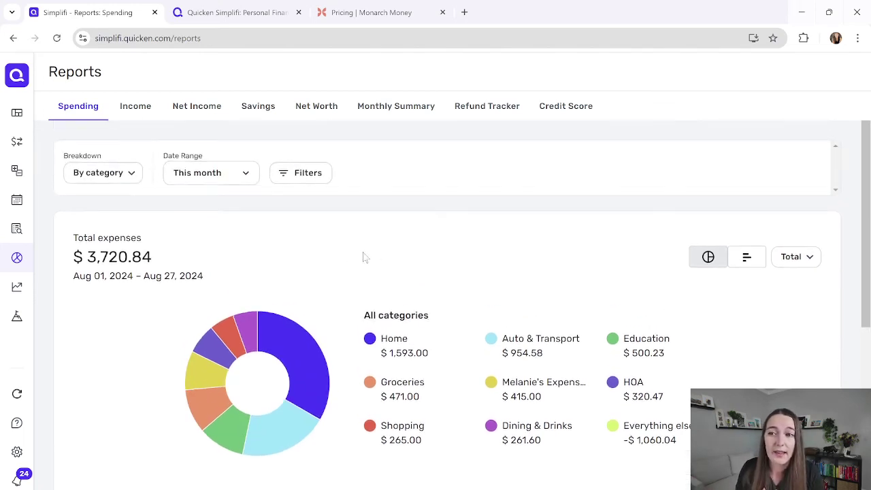
Step: Look through the spending report's filter and breakdown options without changing them
left_click(290, 176)
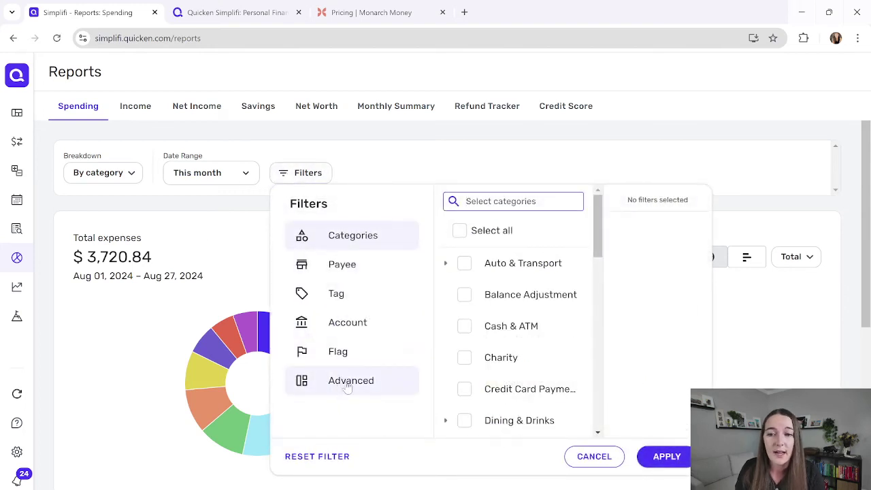
scroll(480, 325, "down", 4)
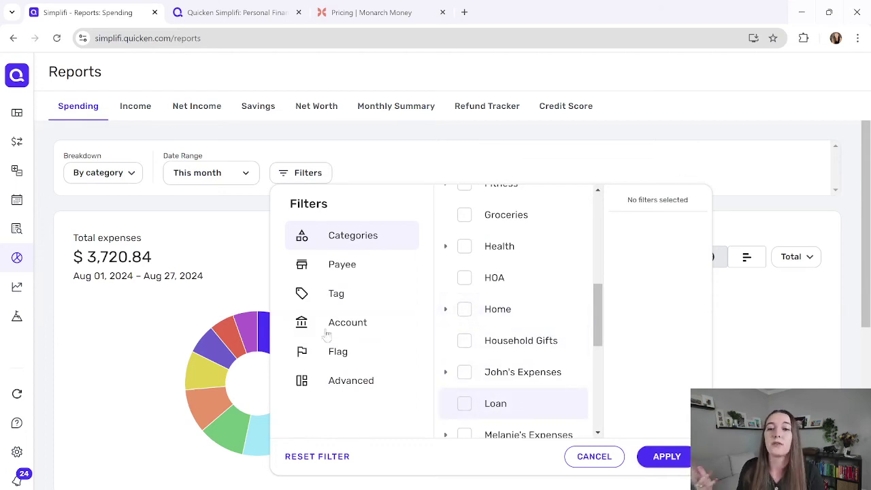
left_click(109, 173)
left_click(133, 174)
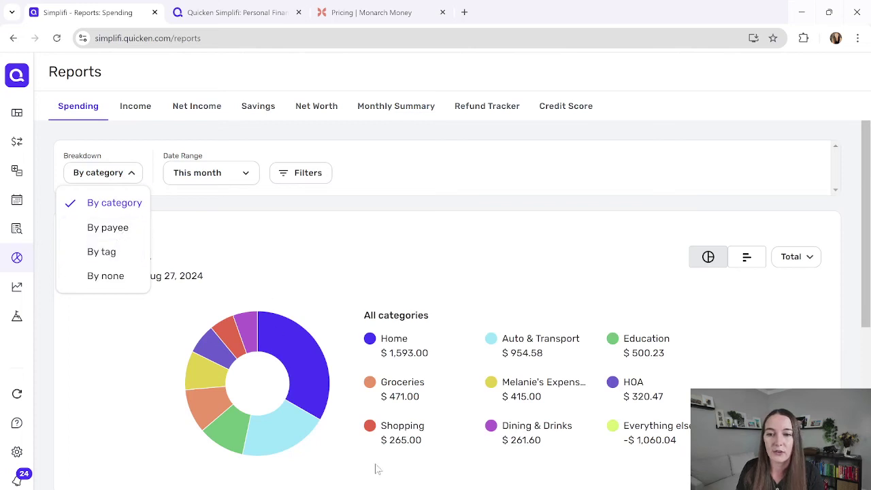
Step: Set the spending report's date range to This year
left_click(232, 172)
left_click(199, 177)
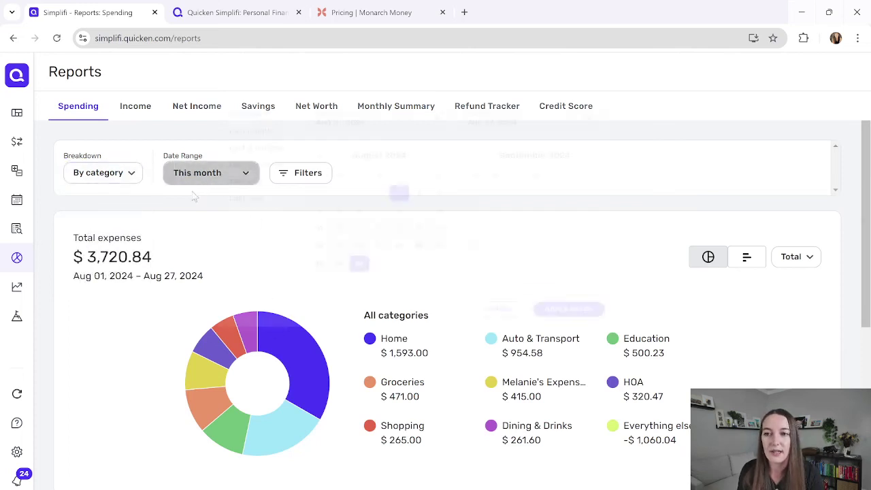
left_click(257, 183)
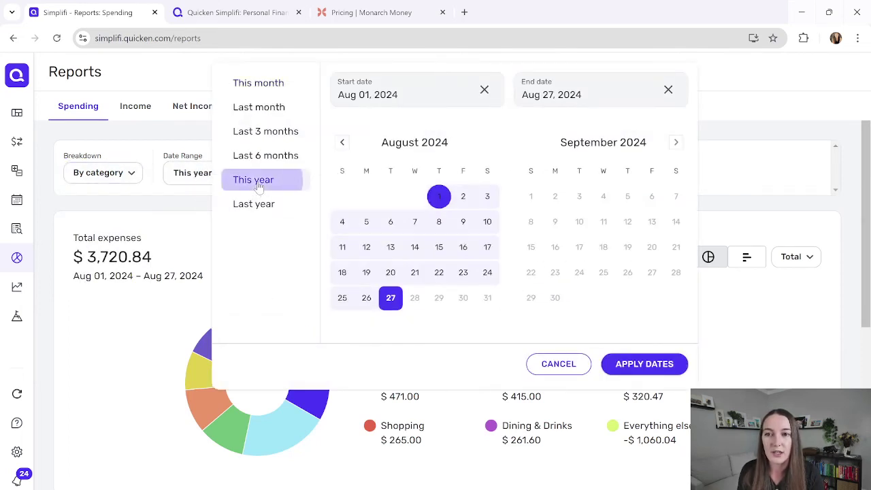
left_click(639, 357)
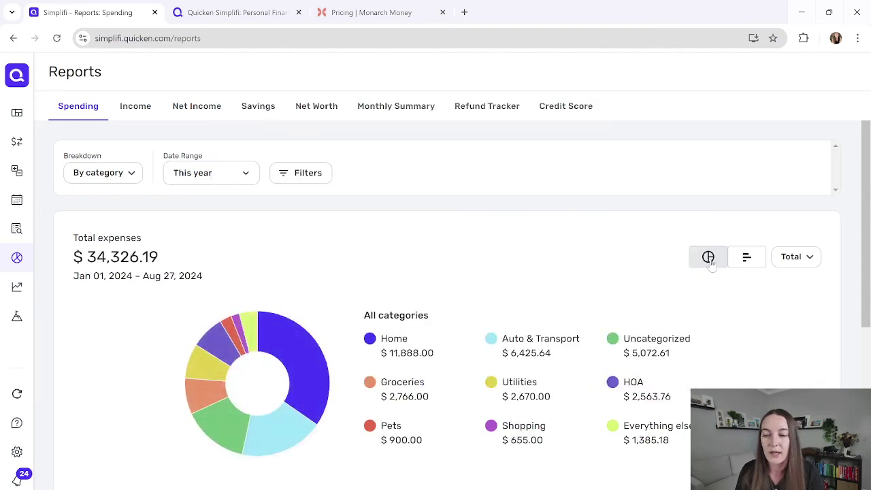
Step: Display the spending report as bars, switch it from Total to Over time and review the monthly chart and transactions
left_click(746, 258)
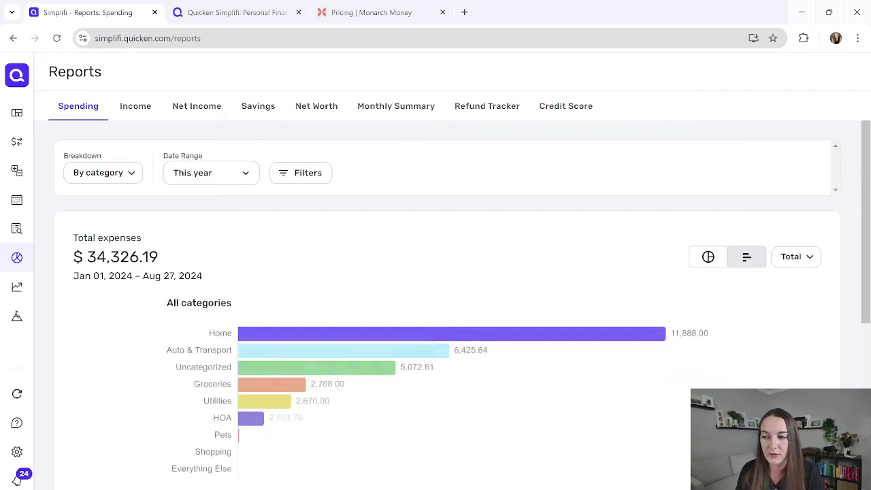
left_click(787, 262)
left_click(790, 312)
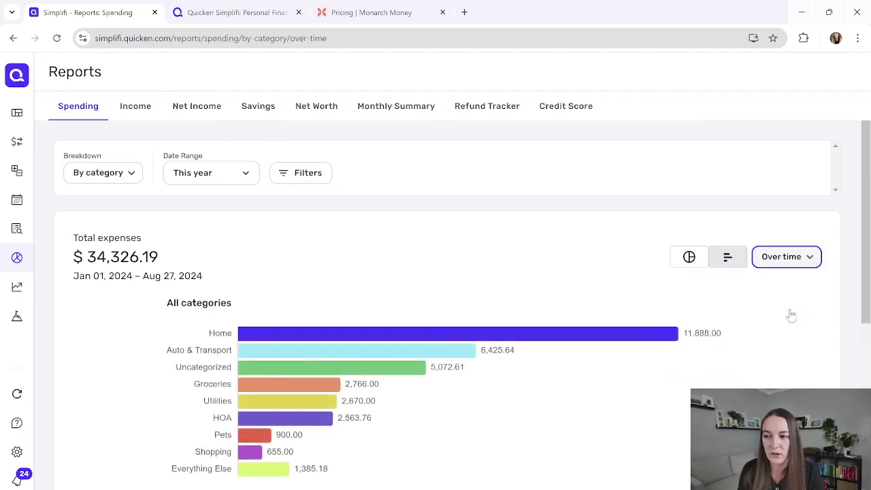
scroll(725, 346, "down", 3)
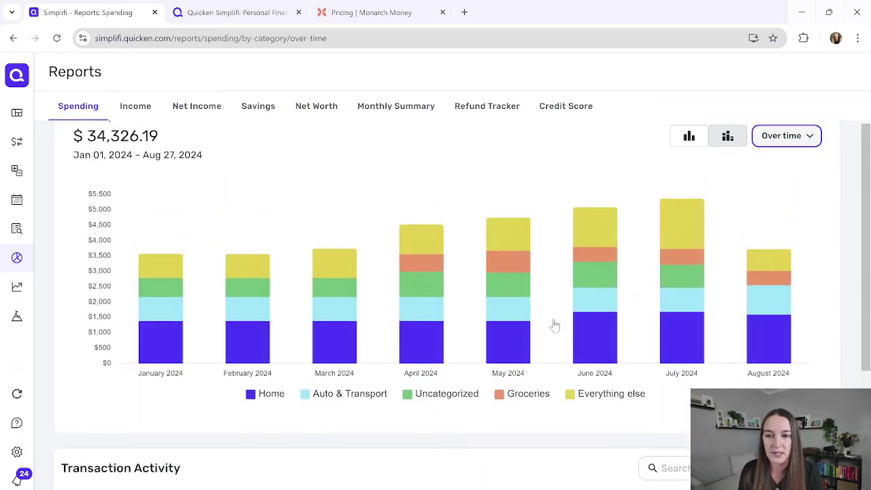
scroll(521, 308, "down", 2)
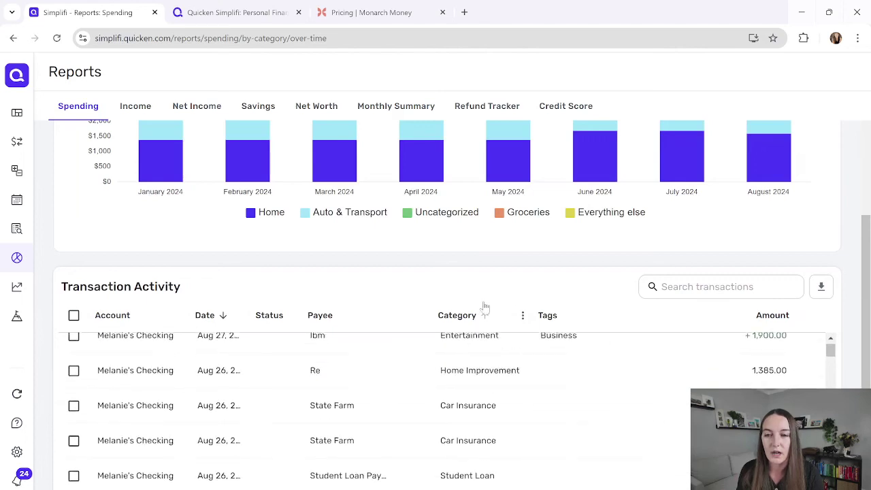
Step: Look through Simplifi's income, net income and savings reports
scroll(292, 266, "up", 3)
scroll(293, 267, "up", 2)
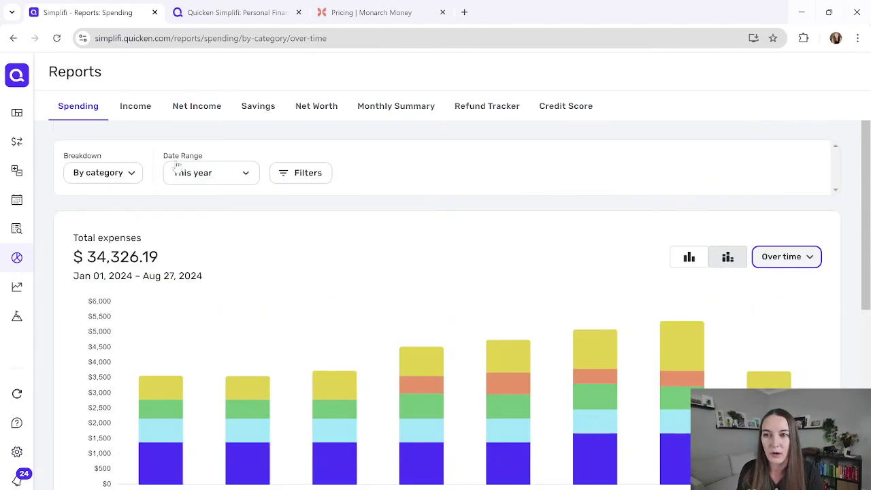
left_click(139, 112)
left_click(197, 115)
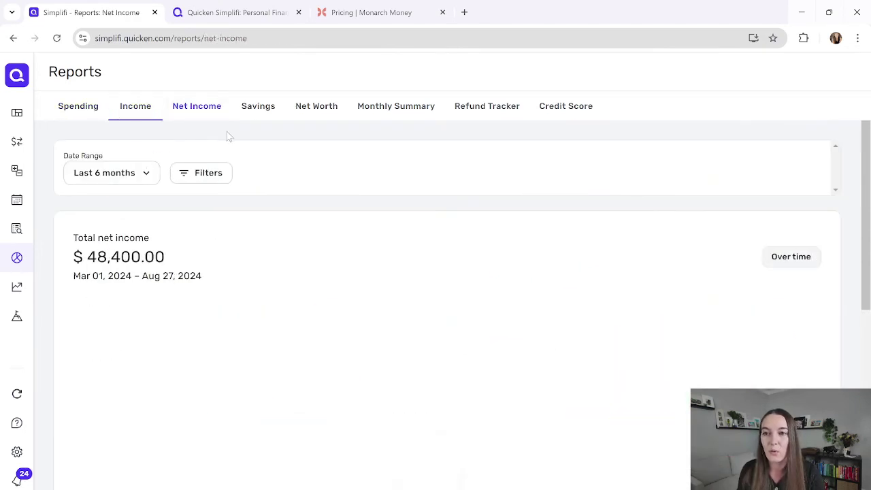
left_click(263, 111)
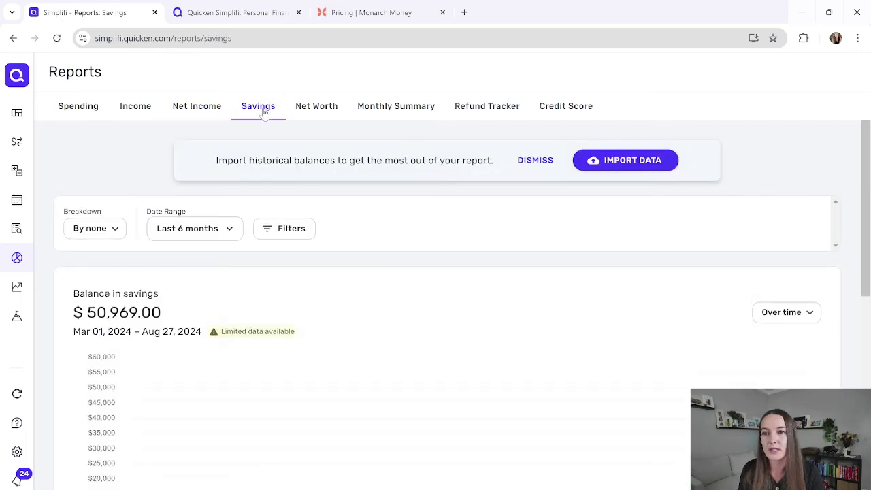
Step: Open the monthly summary report and read through it down to the goals progress section
left_click(422, 111)
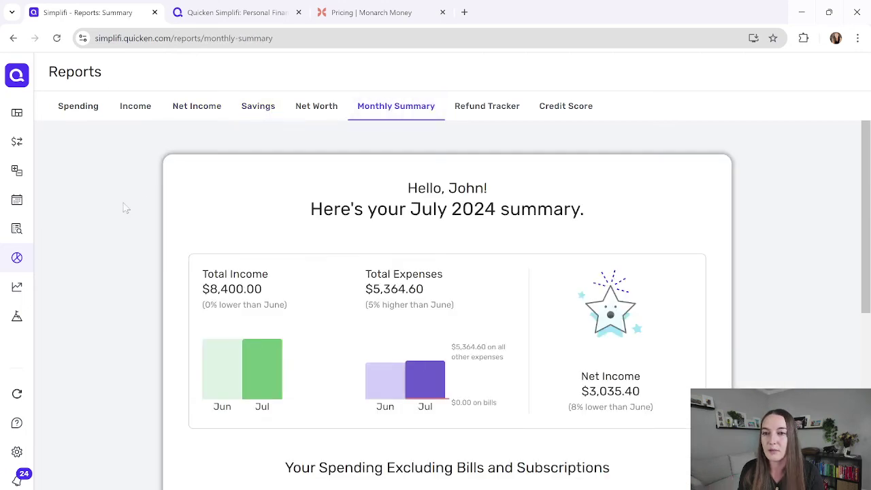
scroll(421, 335, "down", 5)
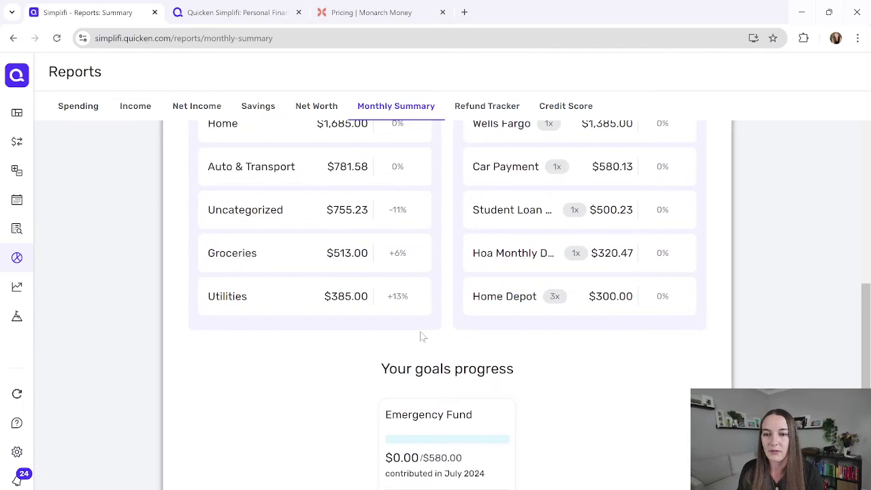
scroll(422, 334, "up", 6)
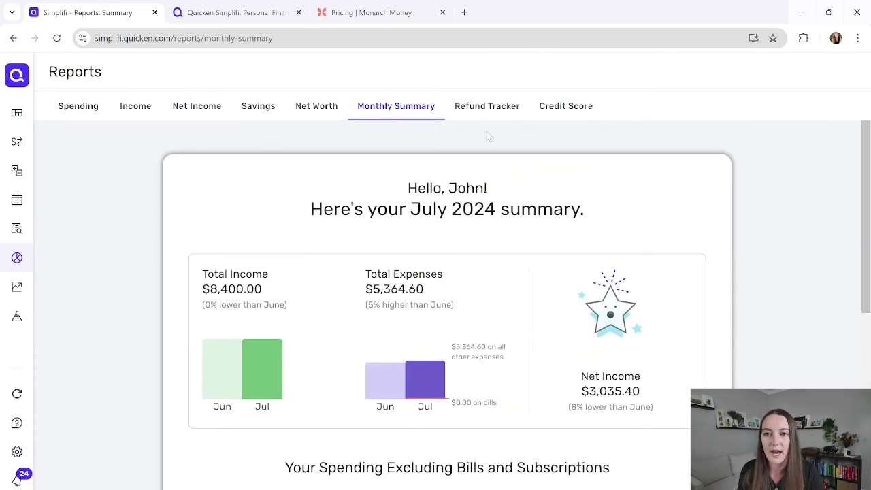
Step: Look at the refund tracker and credit score reports, and return to the spending report
left_click(489, 108)
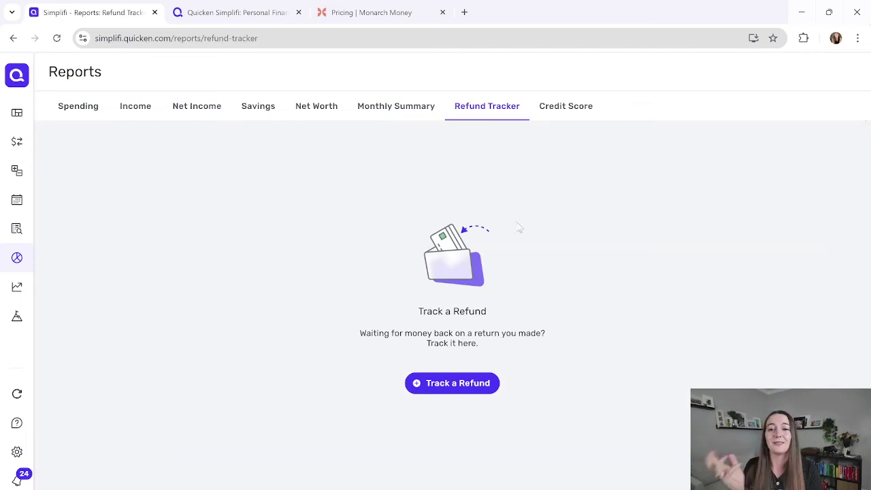
left_click(556, 108)
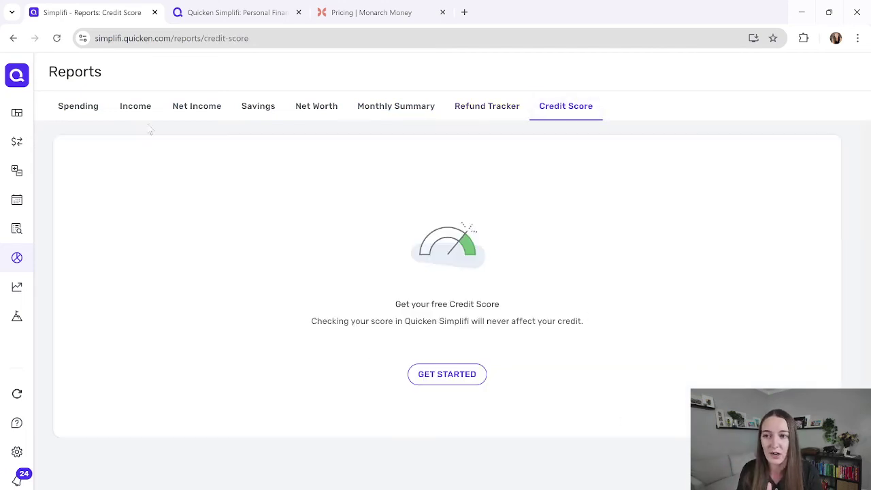
left_click(92, 112)
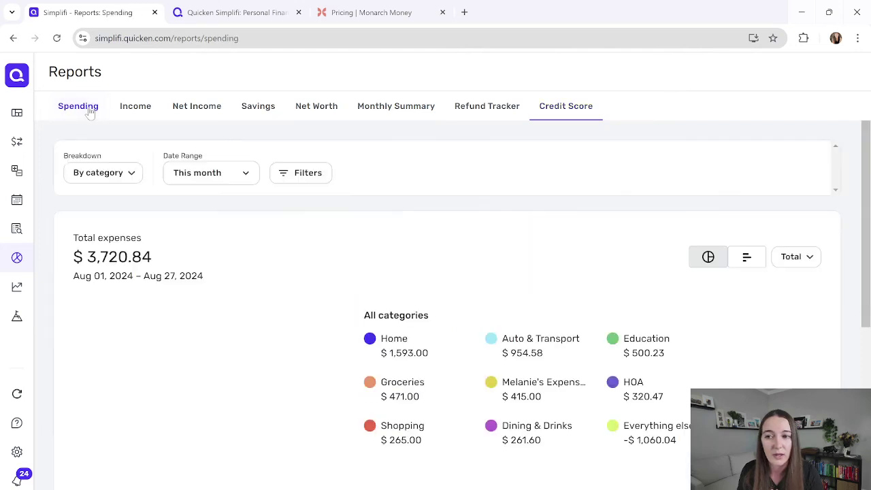
left_click(492, 111)
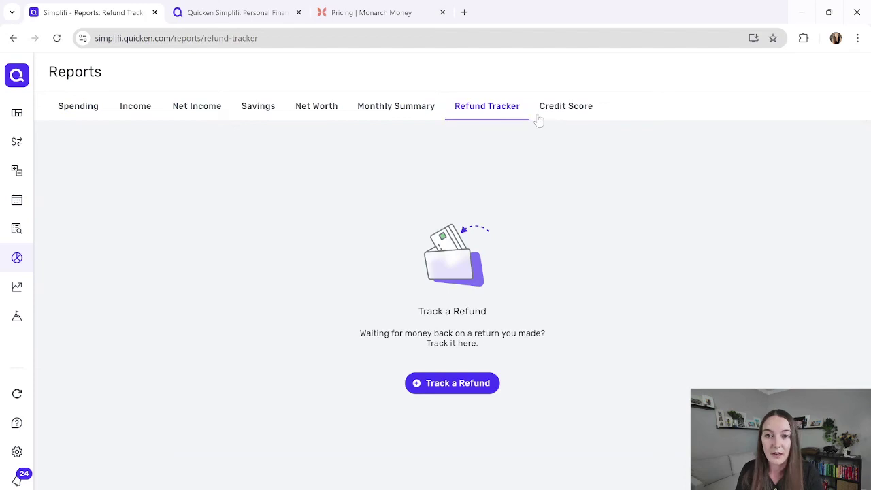
left_click(385, 109)
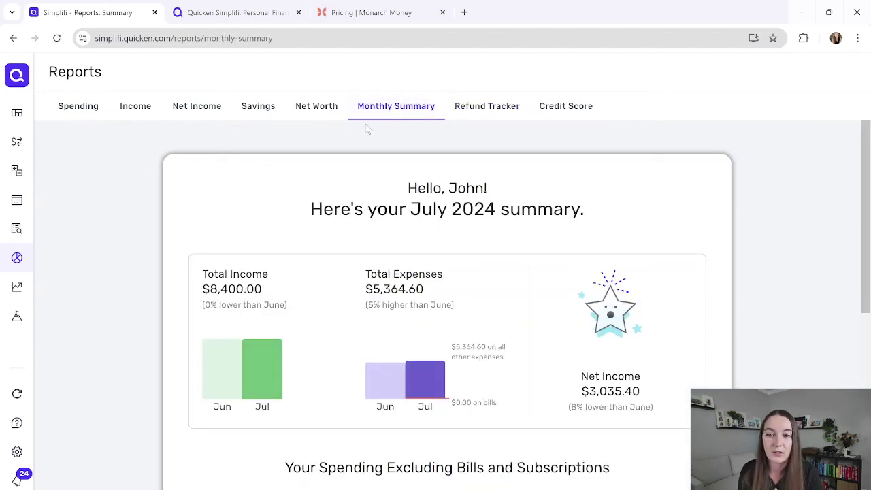
left_click(95, 110)
Step: Switch to Monarch, open the cash flow page and view it quarterly and yearly before returning it to monthly
key("alt+Tab")
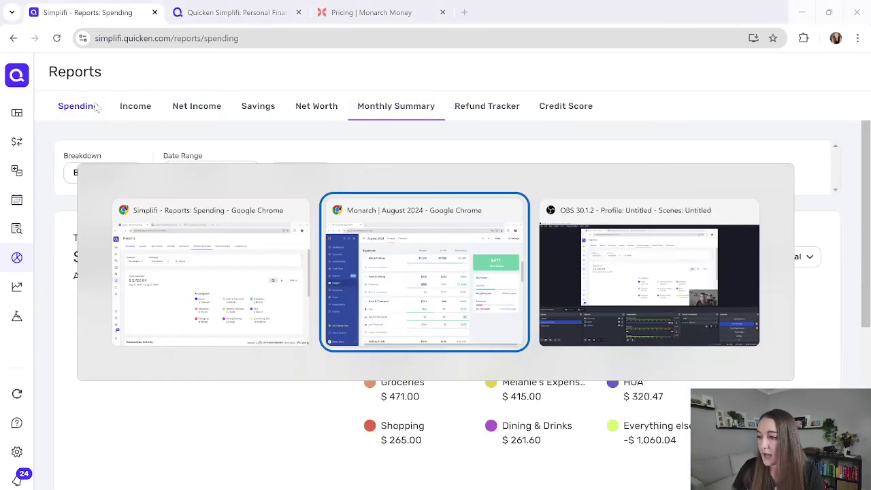
left_click(68, 208)
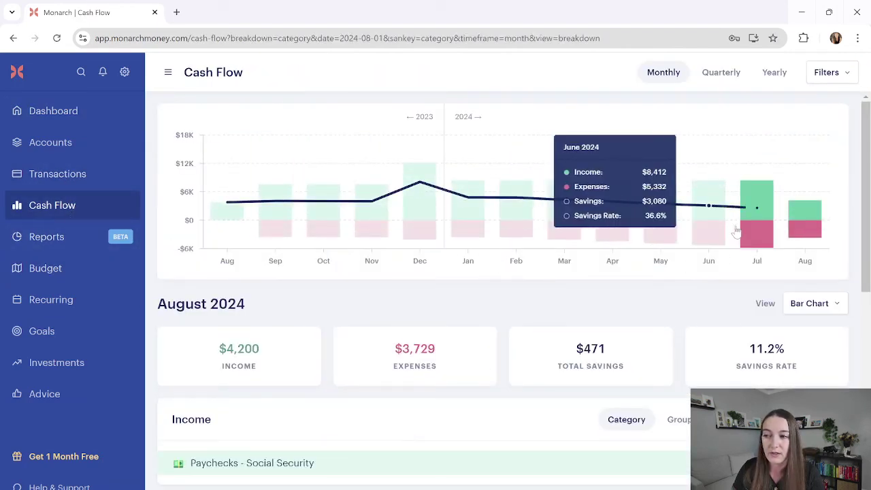
left_click(728, 75)
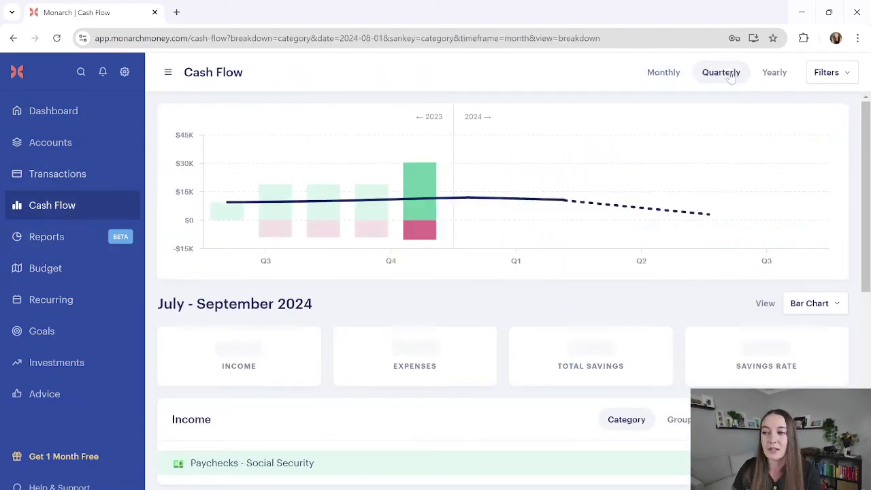
left_click(775, 80)
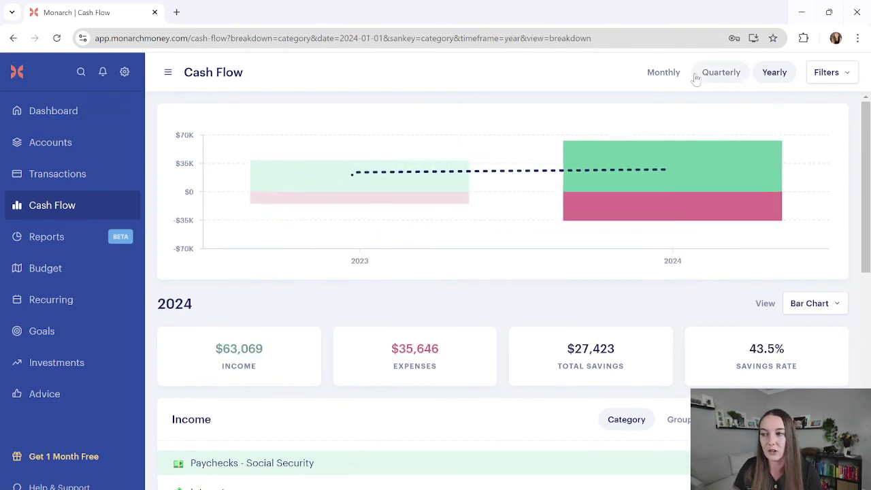
left_click(663, 72)
Step: Review the January 2024 cash flow breakdown of income and expenses by category
scroll(513, 299, "down", 4)
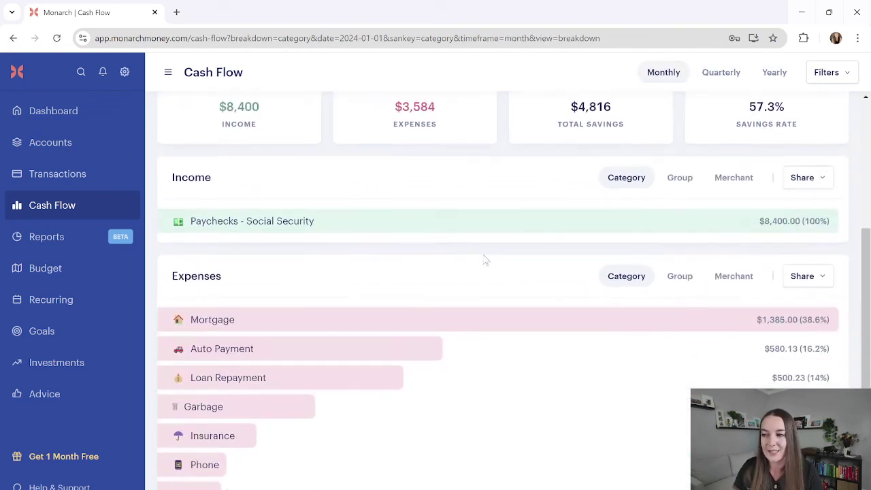
scroll(316, 415, "down", 2)
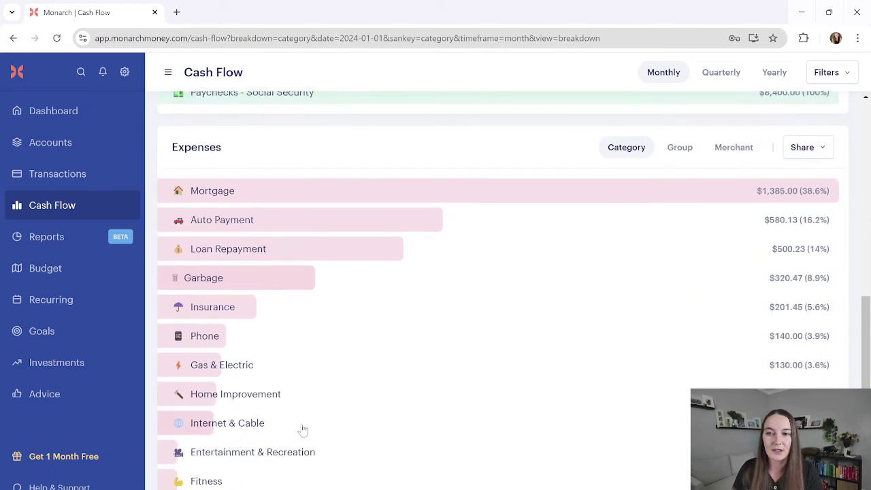
scroll(310, 414, "up", 3)
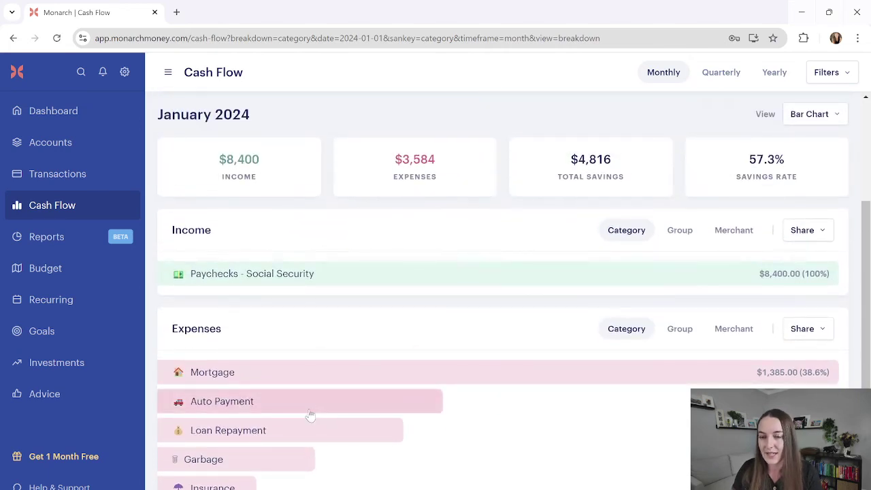
scroll(305, 386, "down", 3)
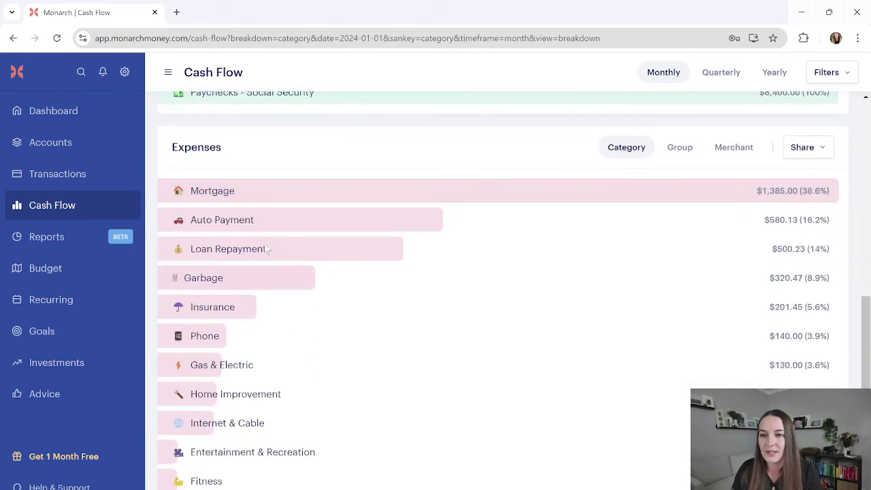
scroll(334, 346, "up", 4)
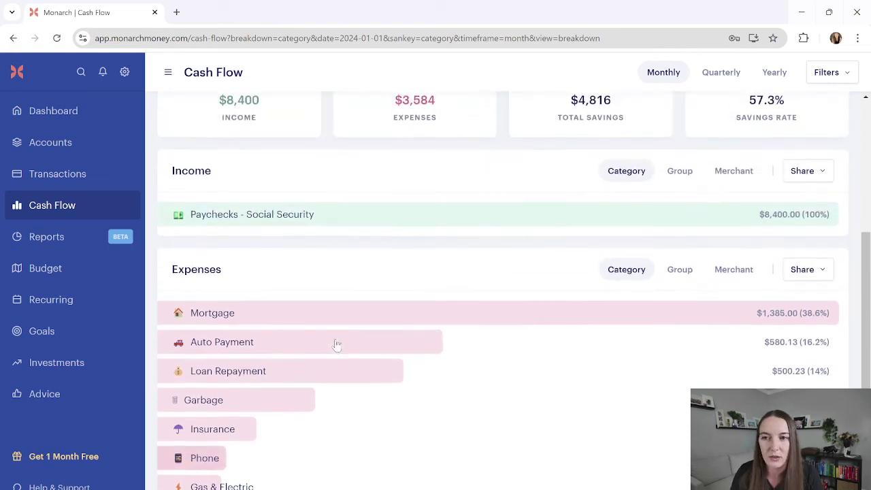
scroll(334, 344, "up", 2)
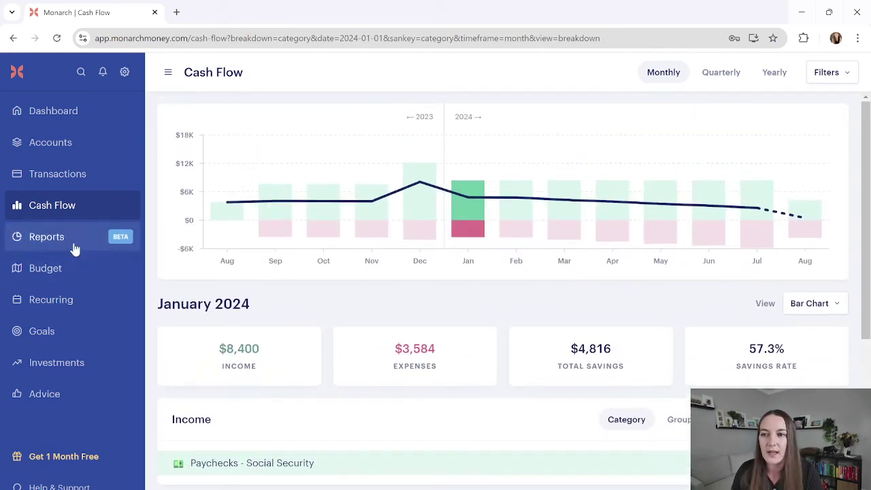
Step: Open Monarch's reports and examine the Sankey diagram for this year
left_click(70, 247)
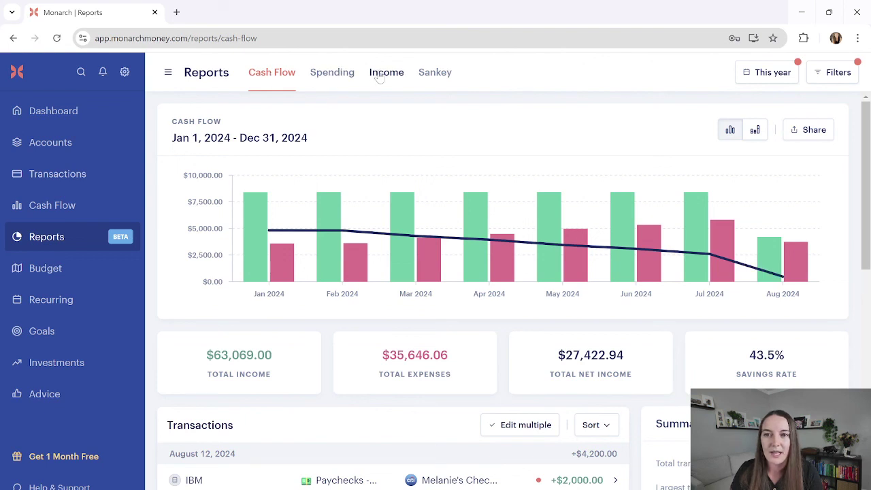
left_click(431, 74)
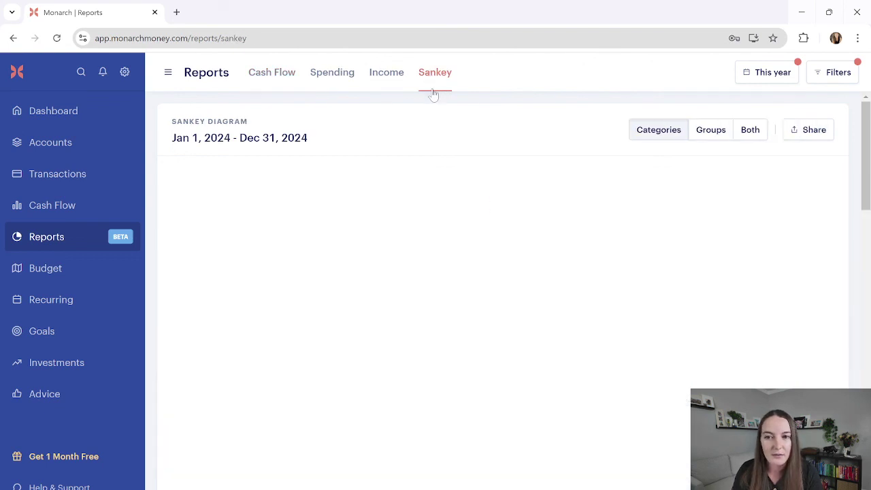
scroll(311, 279, "down", 3)
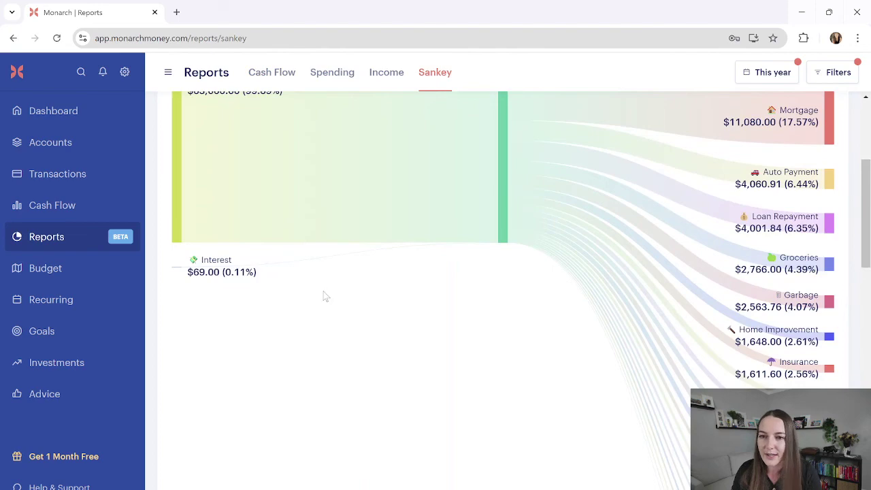
scroll(353, 303, "up", 4)
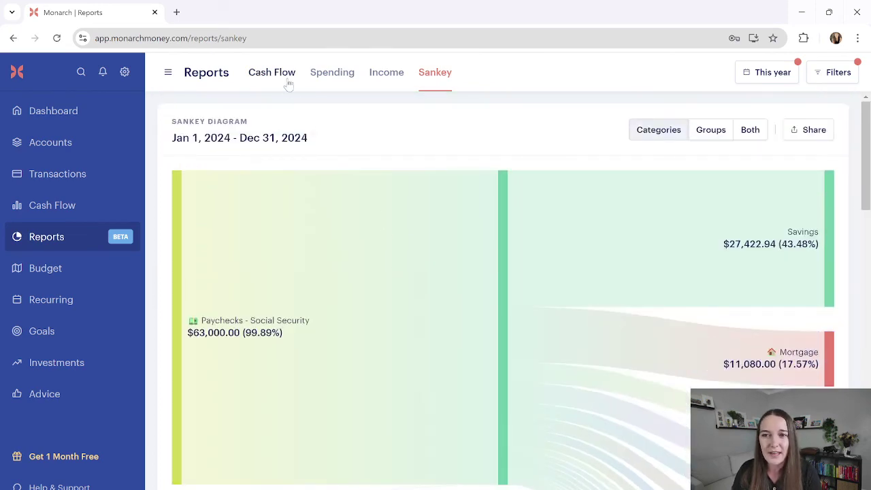
Step: Open the spending report and compare its total amounts view with the monthly change over time chart
left_click(334, 73)
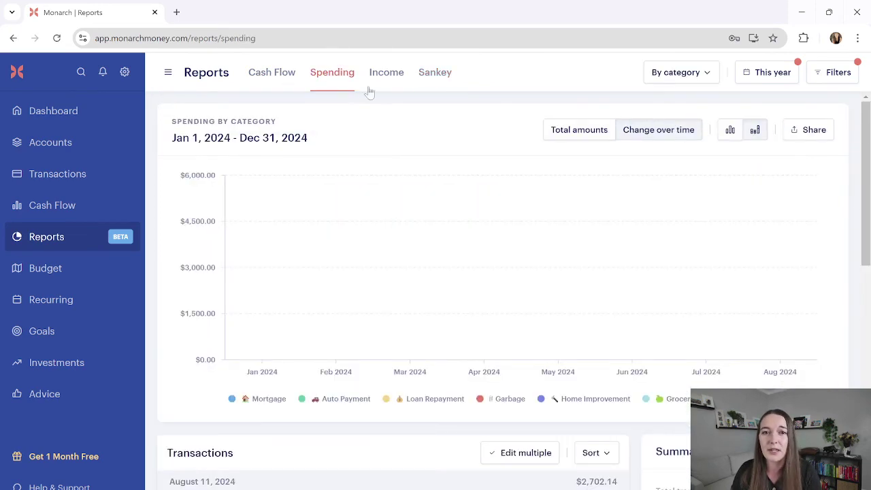
left_click(753, 74)
left_click(752, 73)
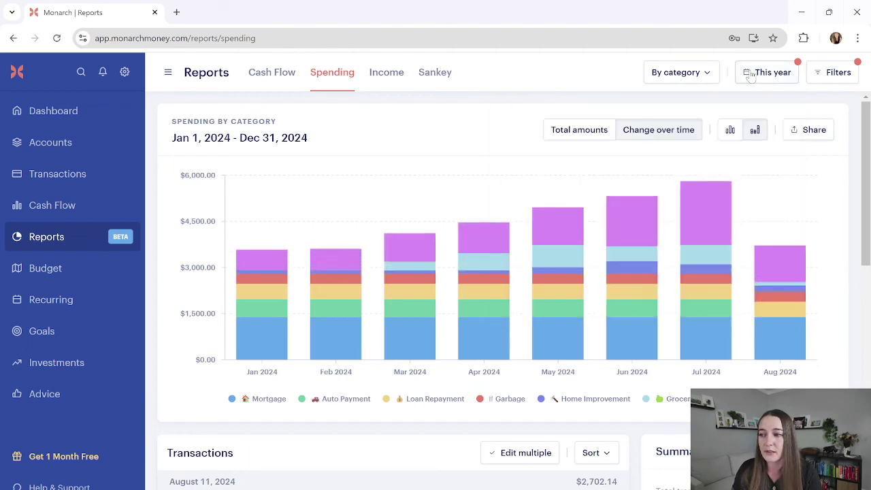
left_click(591, 133)
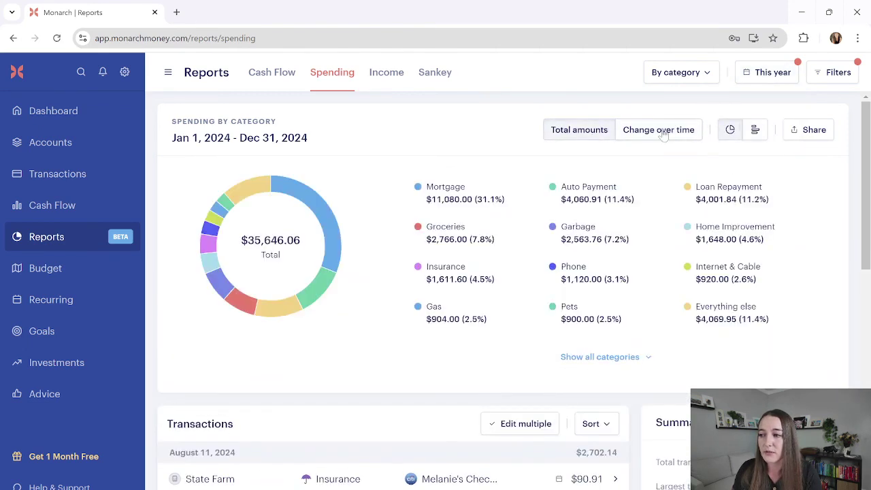
left_click(658, 130)
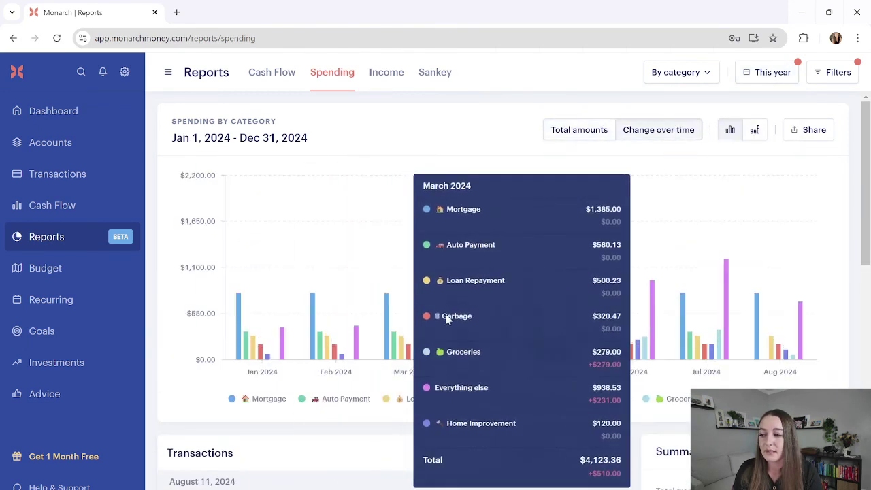
scroll(380, 306, "down", 5)
scroll(335, 435, "up", 5)
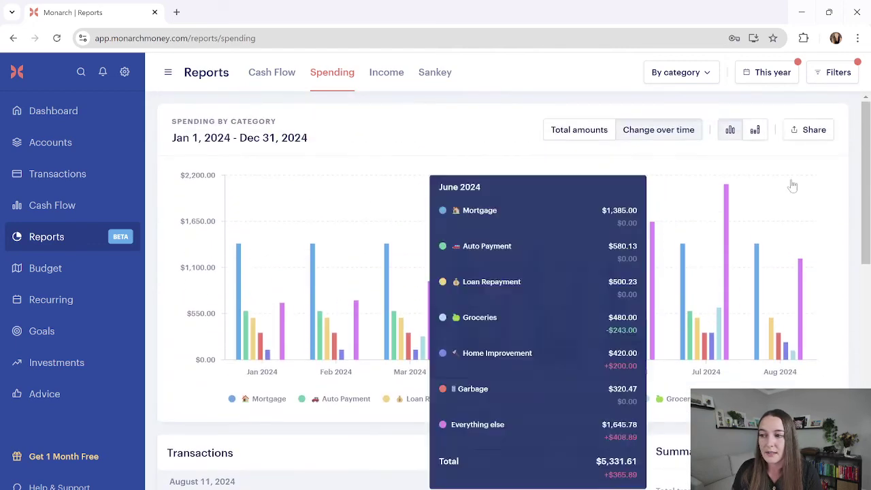
Step: Check the spending report's filter options without applying any, and review its transactions and summary
left_click(829, 80)
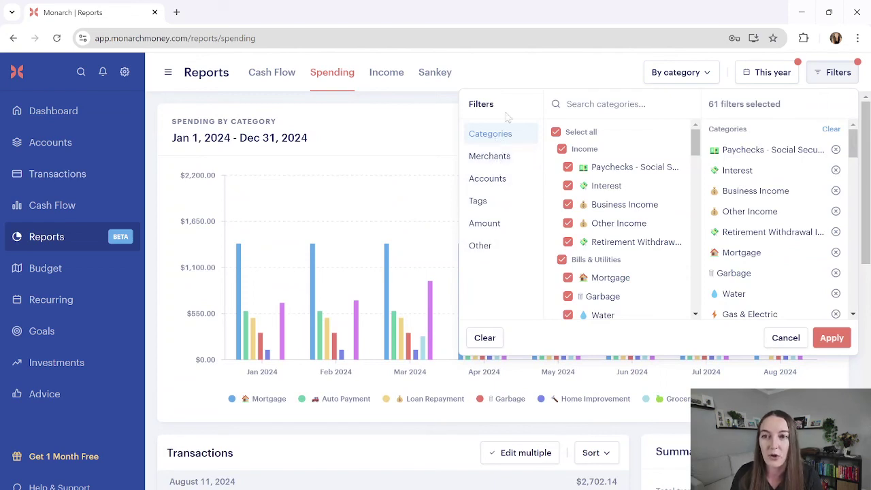
left_click(517, 75)
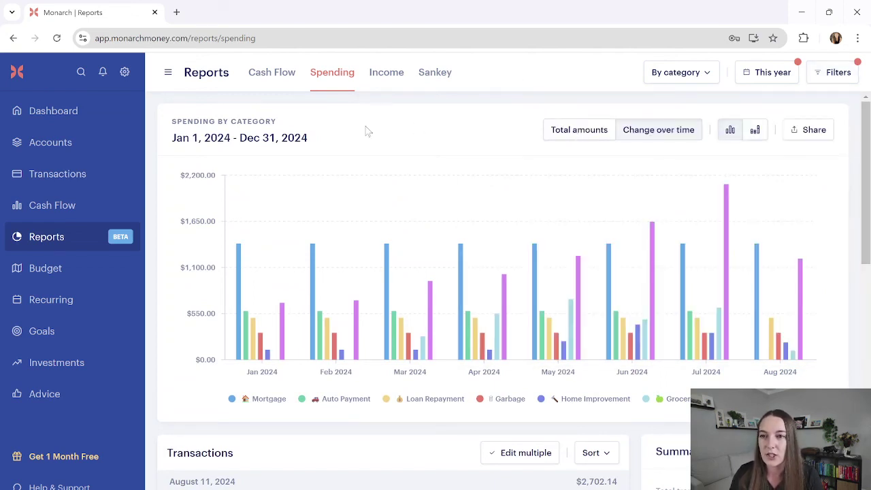
scroll(466, 234, "down", 1)
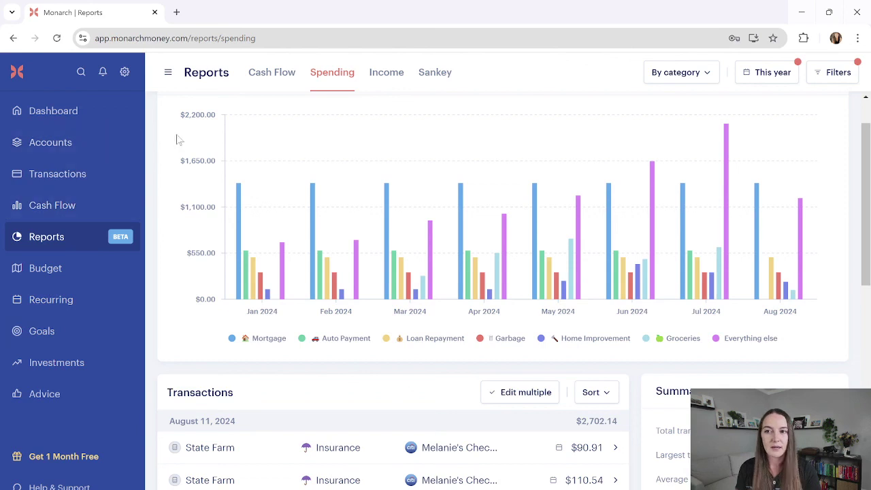
scroll(324, 316, "down", 3)
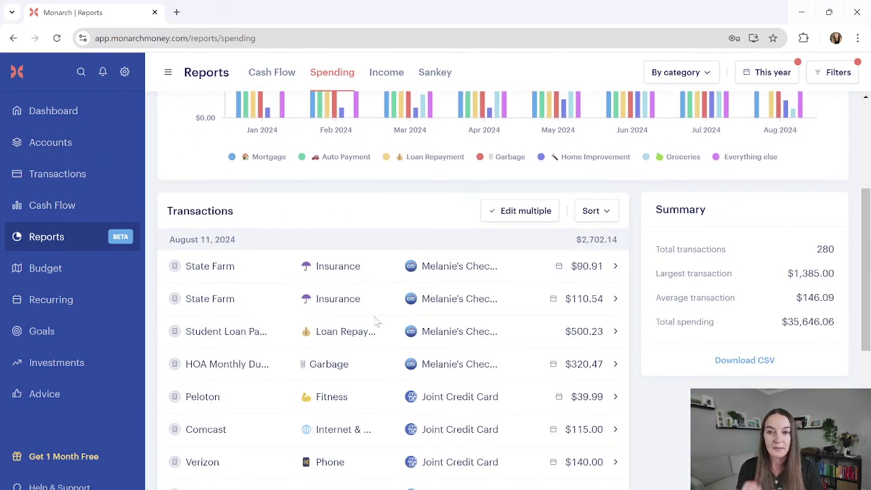
scroll(376, 321, "up", 4)
mouse_move(476, 275)
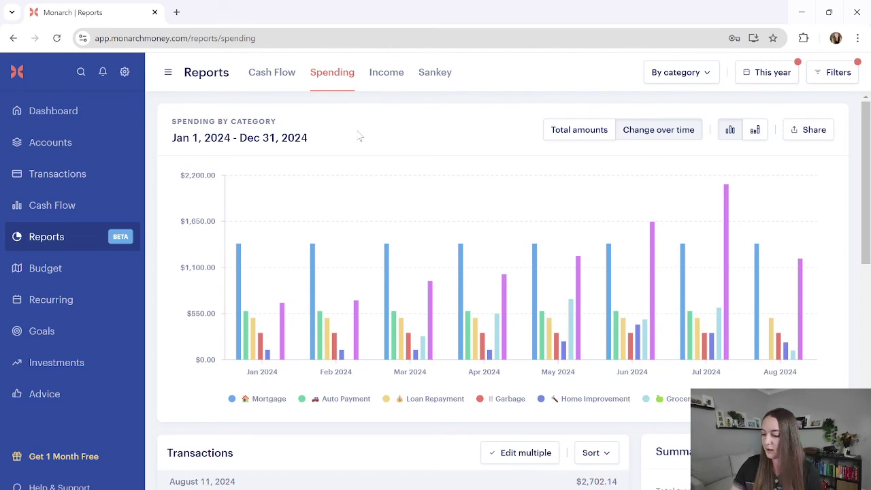
Step: Switch to Quicken Simplifi and look over its dashboard widgets and the transactions page for all accounts
key("alt+Tab")
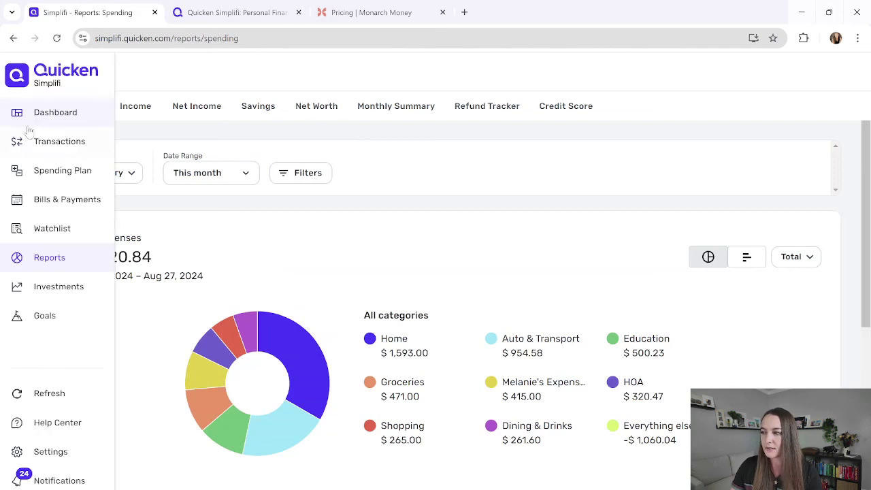
left_click(29, 119)
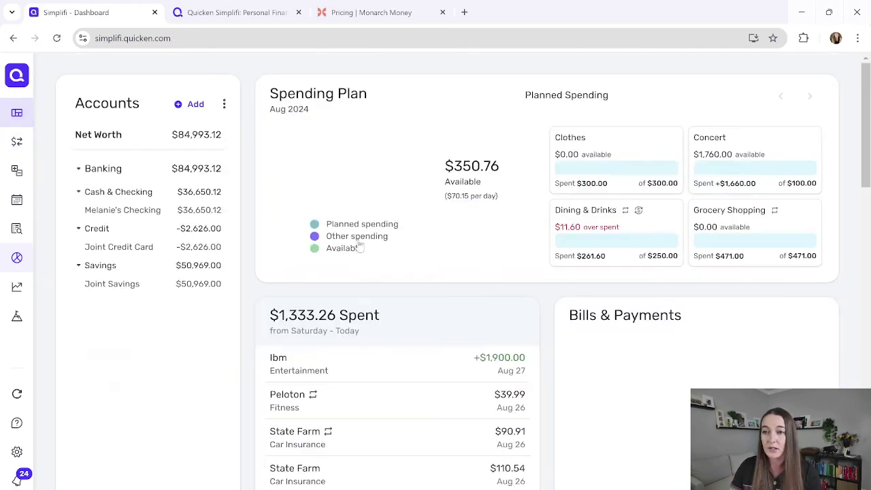
scroll(359, 245, "down", 2)
scroll(360, 245, "down", 3)
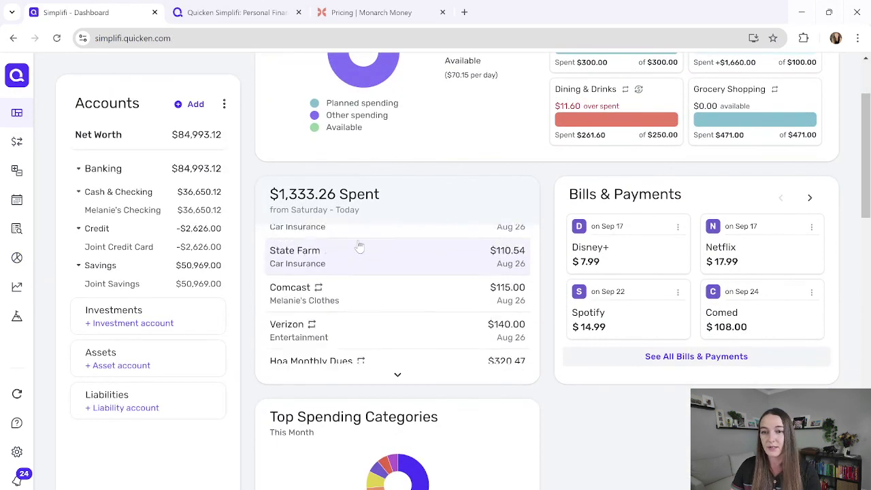
scroll(394, 282, "up", 3)
scroll(386, 224, "up", 2)
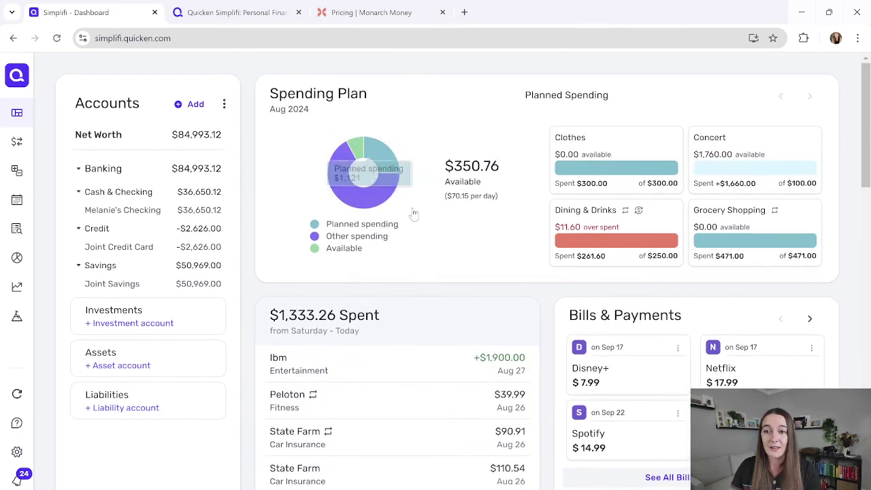
left_click(38, 144)
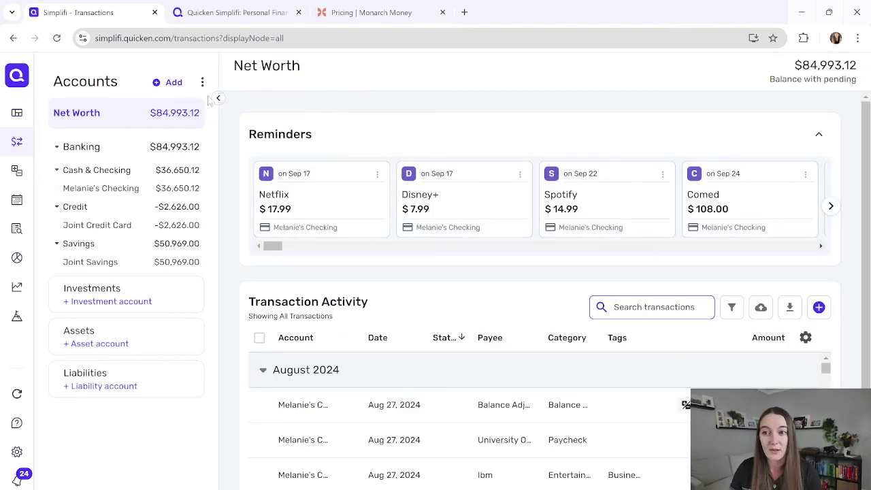
mouse_move(34, 114)
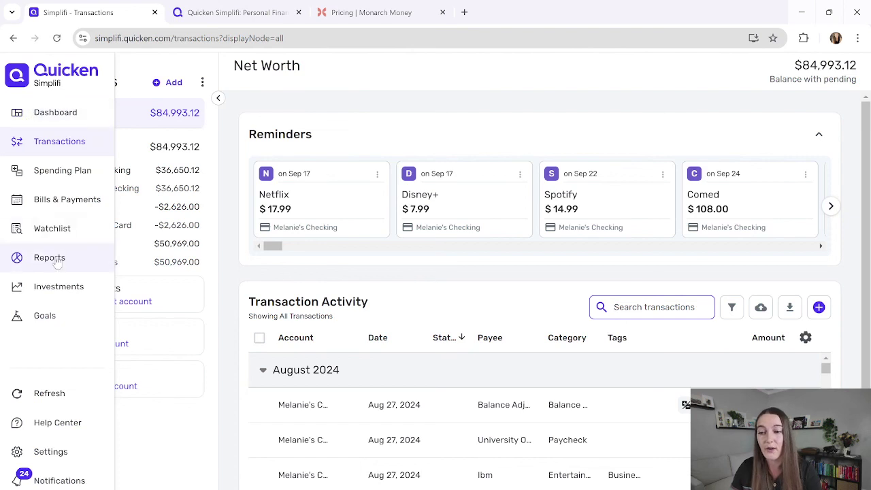